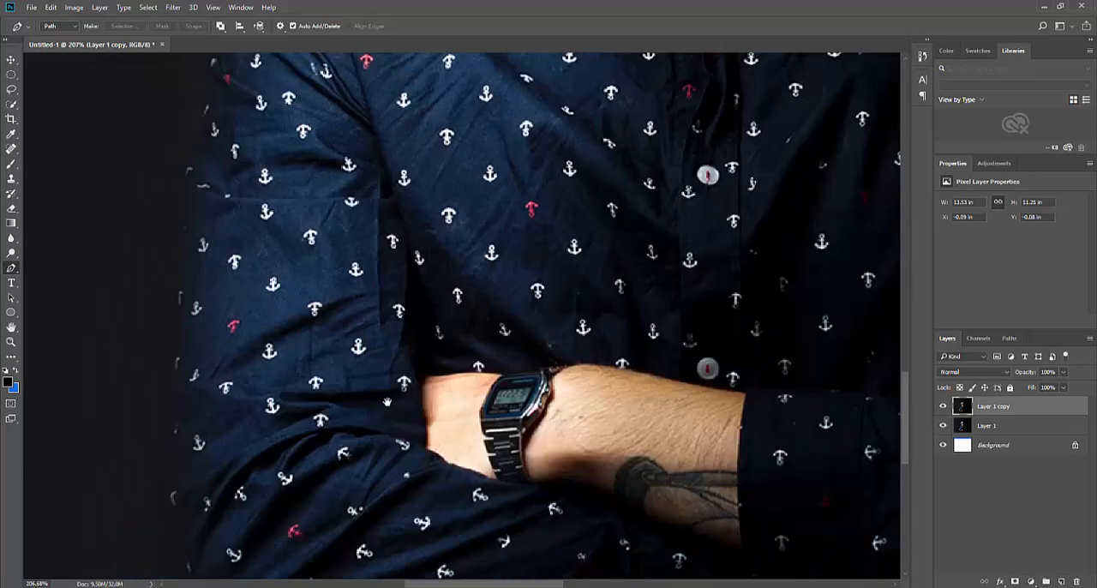
Start a pen path at the lit-side elbow and run it below the photo's bottom edge to the shaded side
scroll(343, 445, "up", 2)
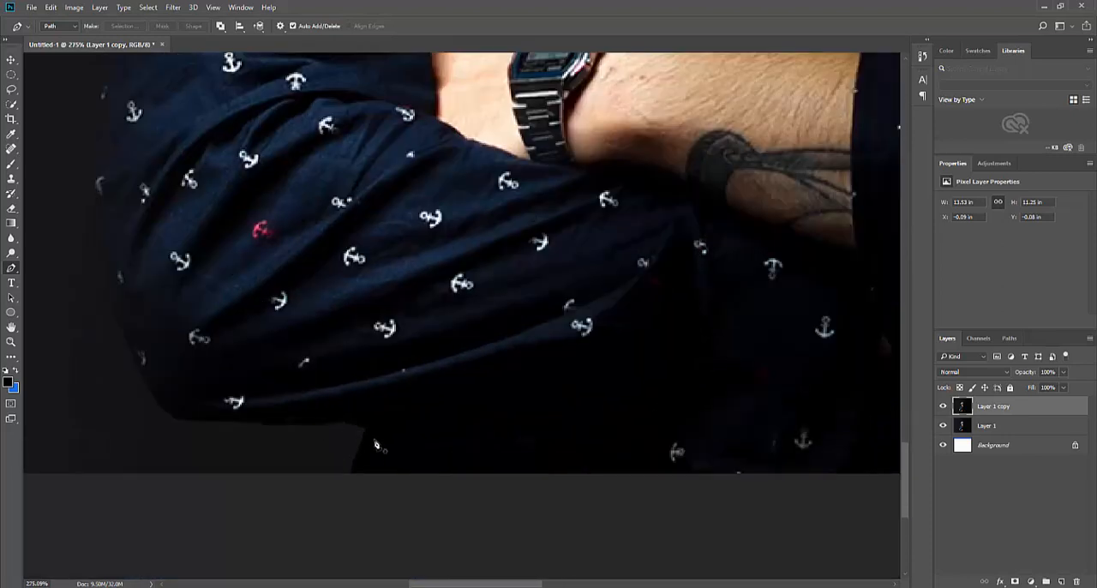
left_click(367, 430)
left_click(343, 505)
left_click_drag(866, 525, 526, 434)
left_click_drag(883, 436, 224, 440)
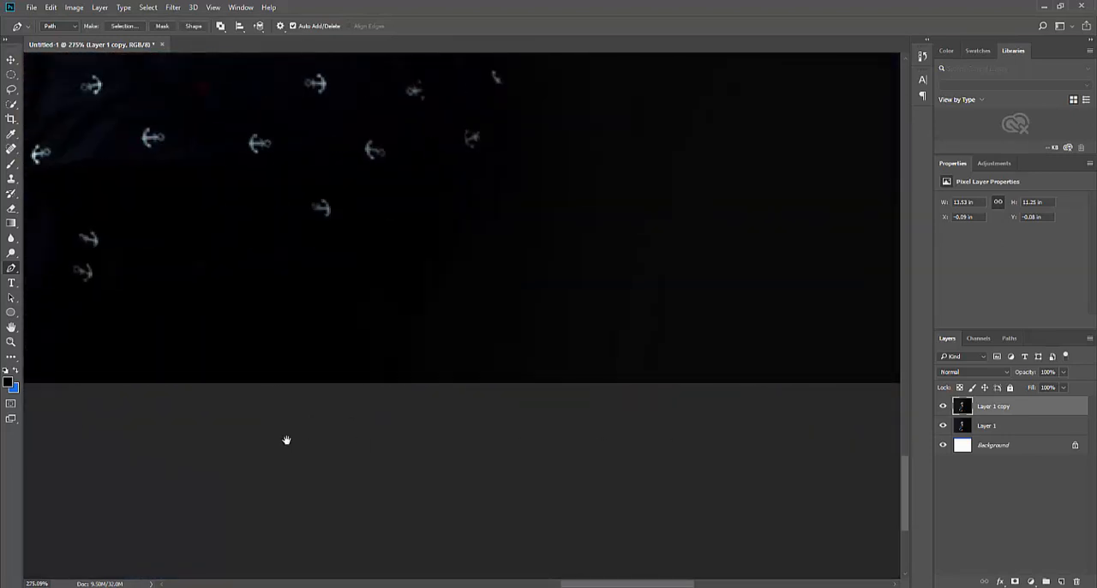
left_click_drag(343, 418, 374, 488)
left_click(362, 467)
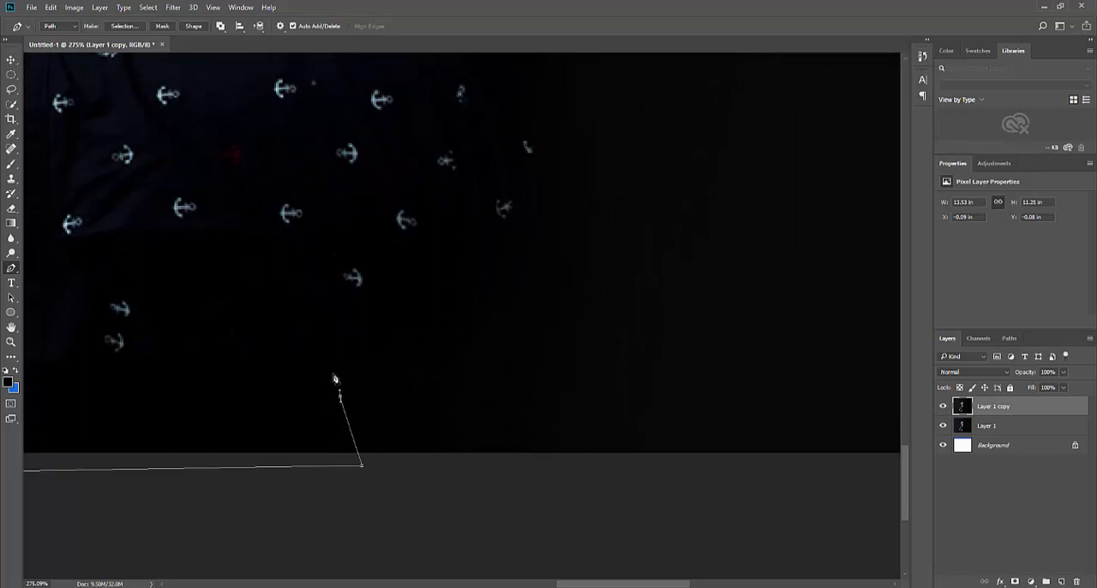
Extend the path from below the photo up around the man's shaded elbow and folded forearm
left_click_drag(478, 363, 463, 434)
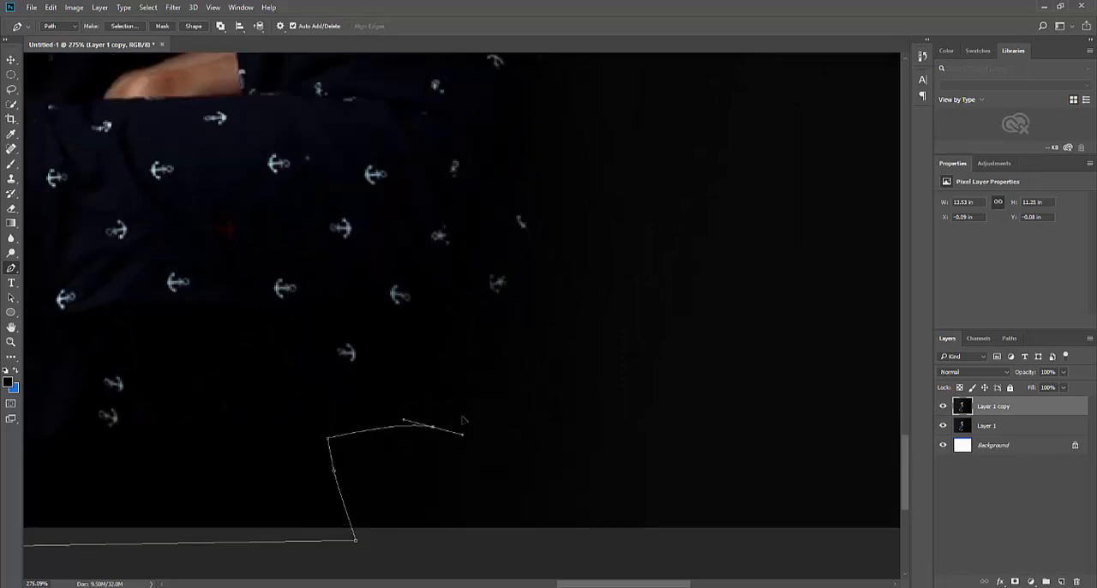
scroll(471, 390, "up", 4)
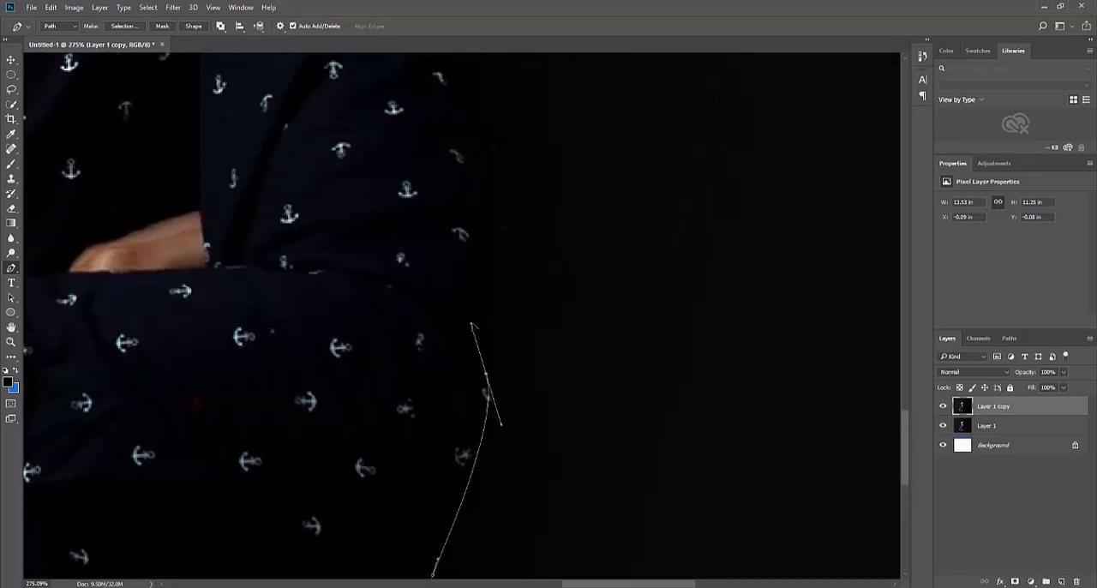
left_click_drag(491, 389, 504, 268)
scroll(517, 360, "up", 4)
scroll(502, 351, "up", 4)
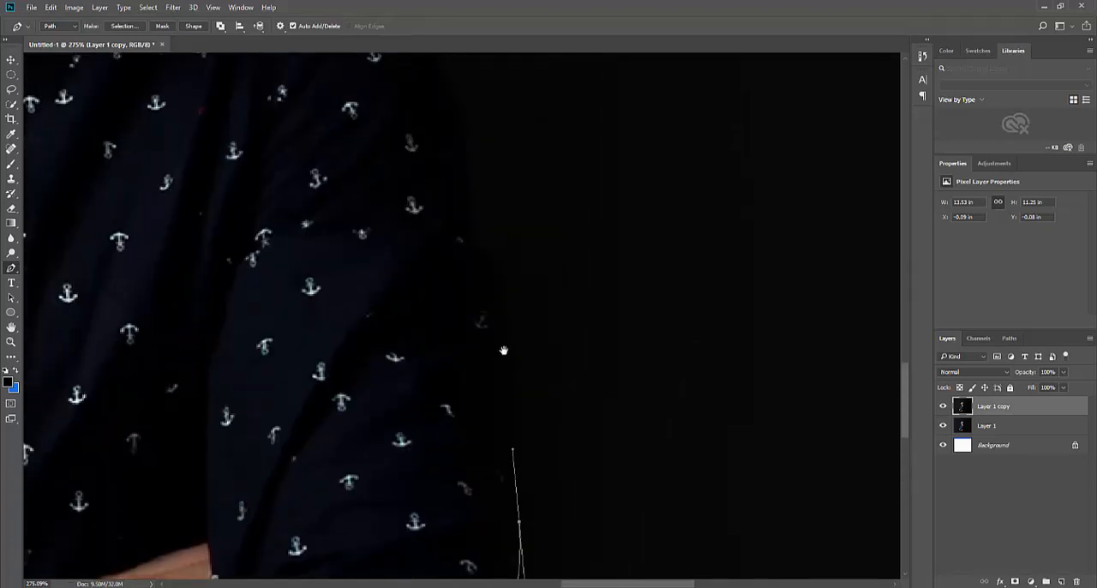
Trace the path up the shaded sleeve's outer edge to the curve of the shoulder
left_click_drag(506, 327, 492, 262)
scroll(498, 386, "up", 4)
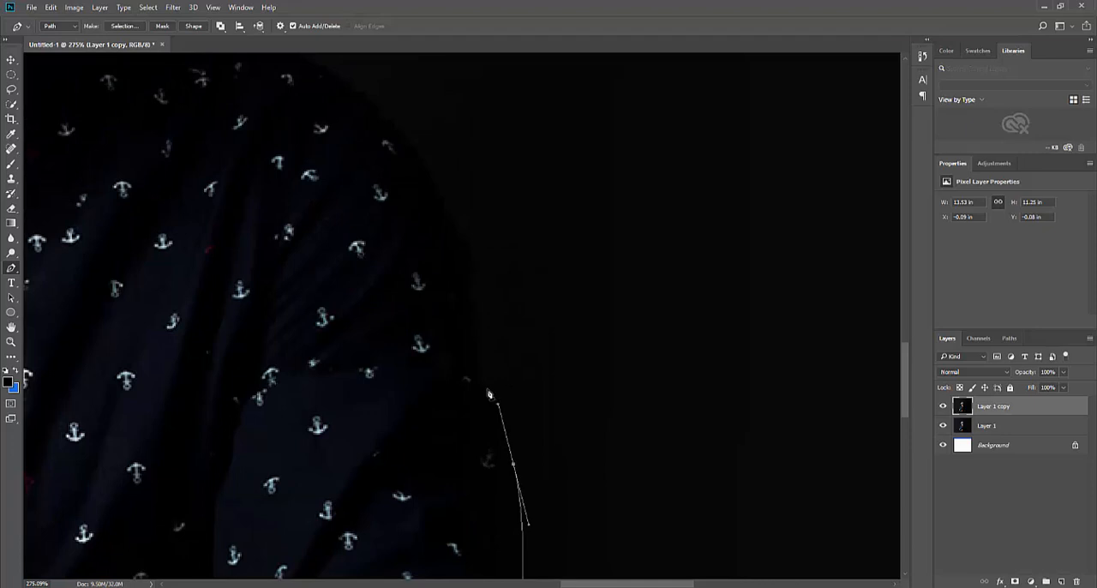
left_click_drag(489, 390, 453, 362)
left_click(487, 388, "alt")
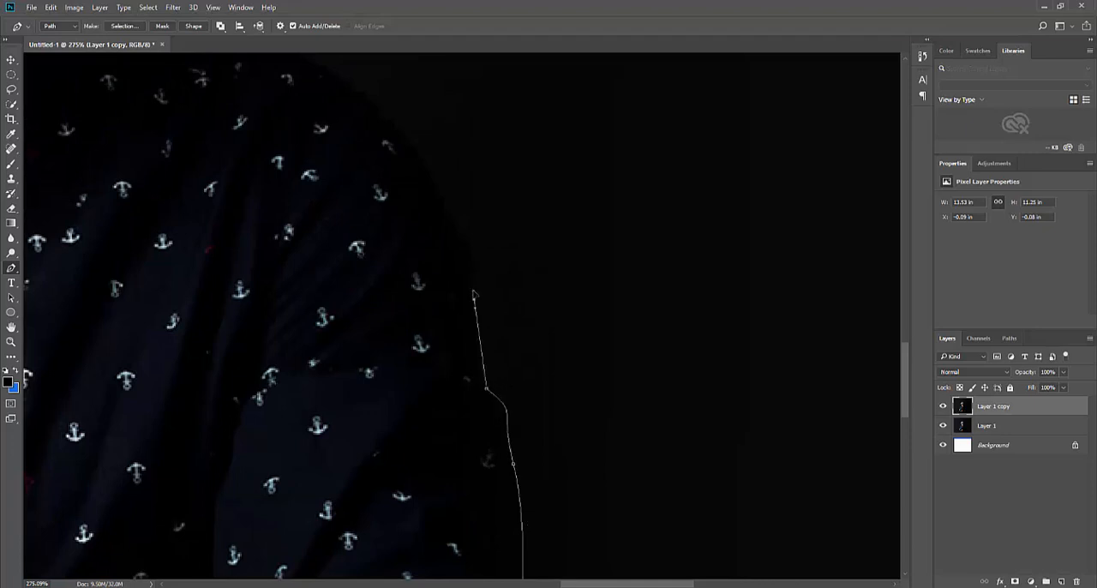
left_click_drag(473, 256, 514, 394)
left_click_drag(439, 302, 405, 271)
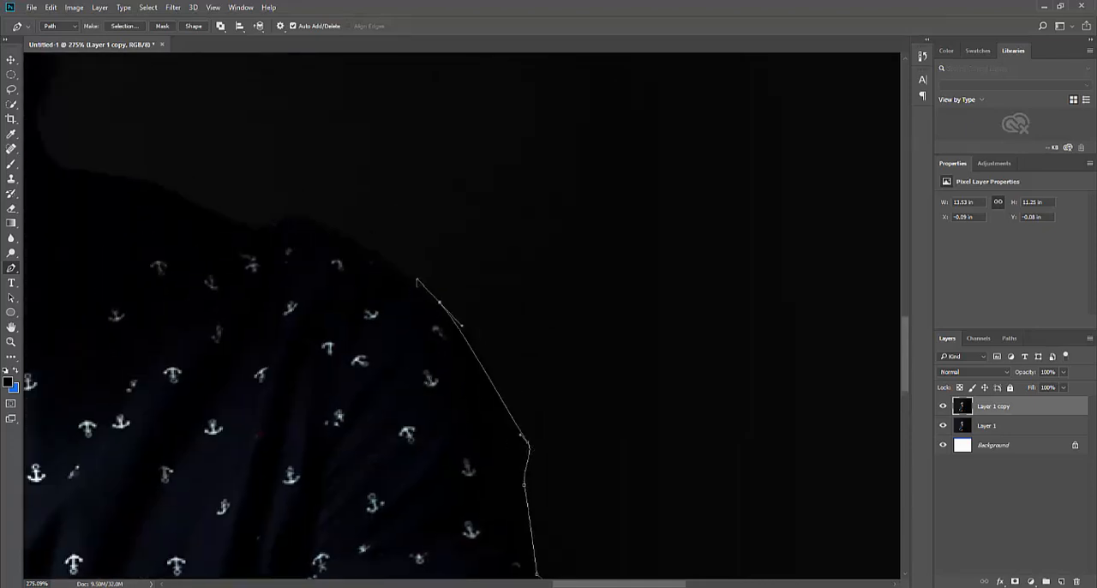
Continue the path over the top of the shaded shoulder and up to the side of the neck
left_click(296, 213)
left_click_drag(262, 233, 391, 366)
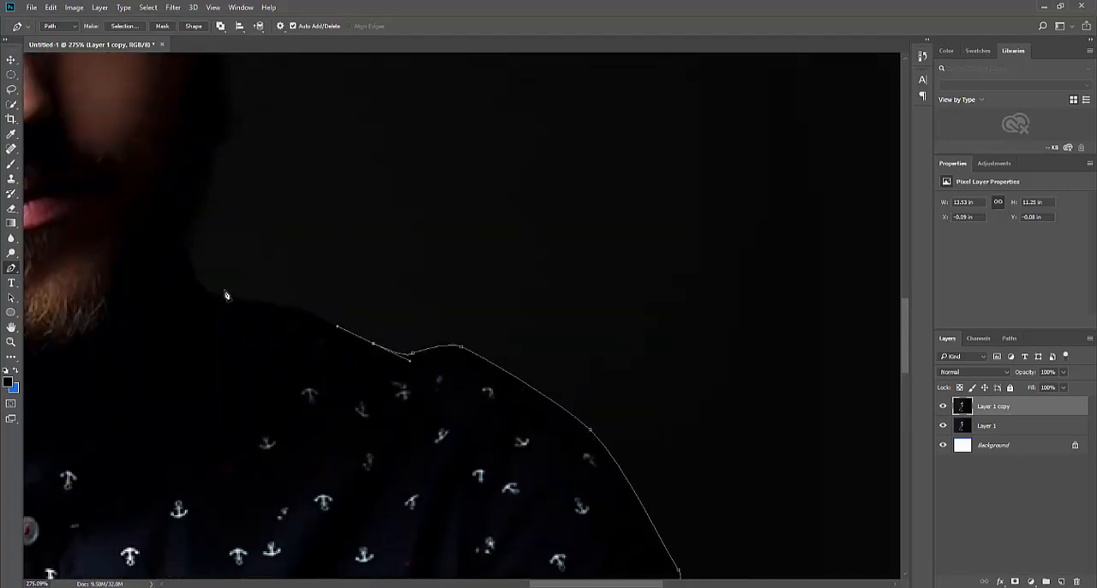
left_click_drag(220, 297, 133, 293)
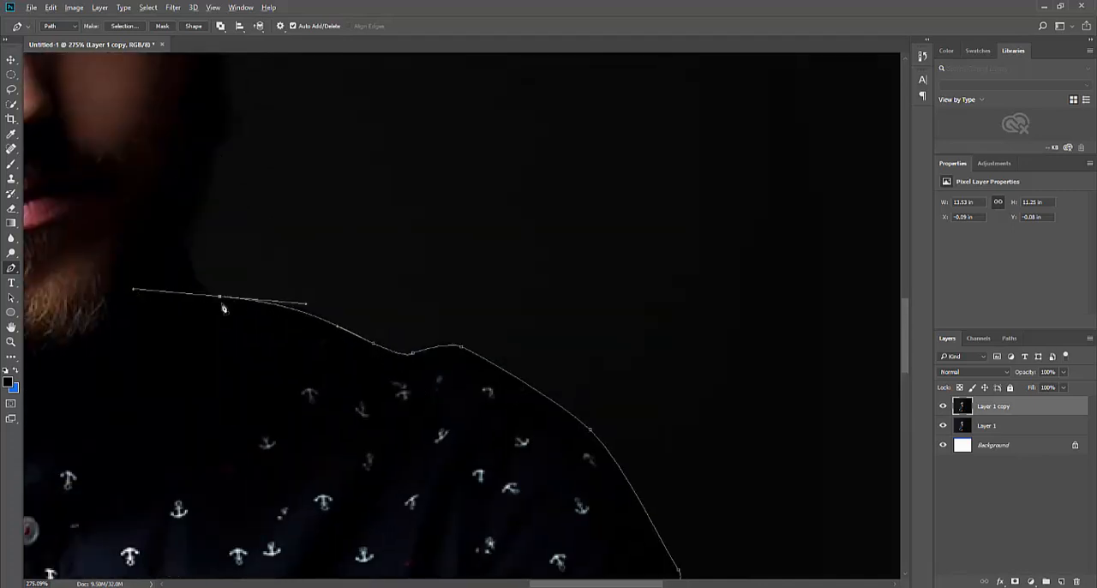
left_click(185, 241)
left_click_drag(272, 191, 438, 434)
Trace the path along the shaded jaw and around the ear up to the underside of the hat
left_click_drag(387, 297, 368, 243)
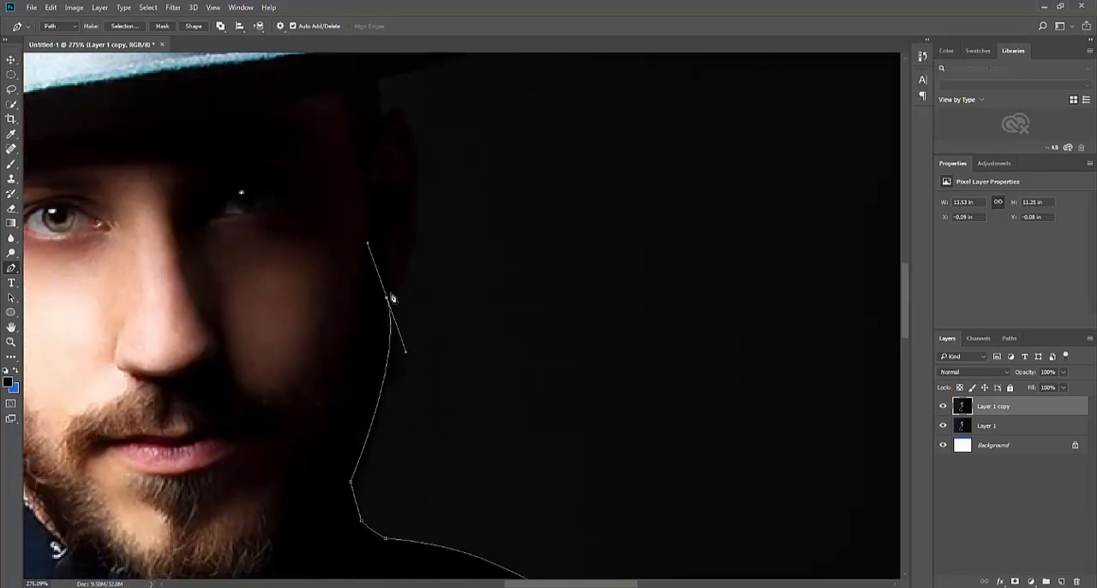
left_click_drag(419, 283, 437, 374)
scroll(450, 369, "up", 3)
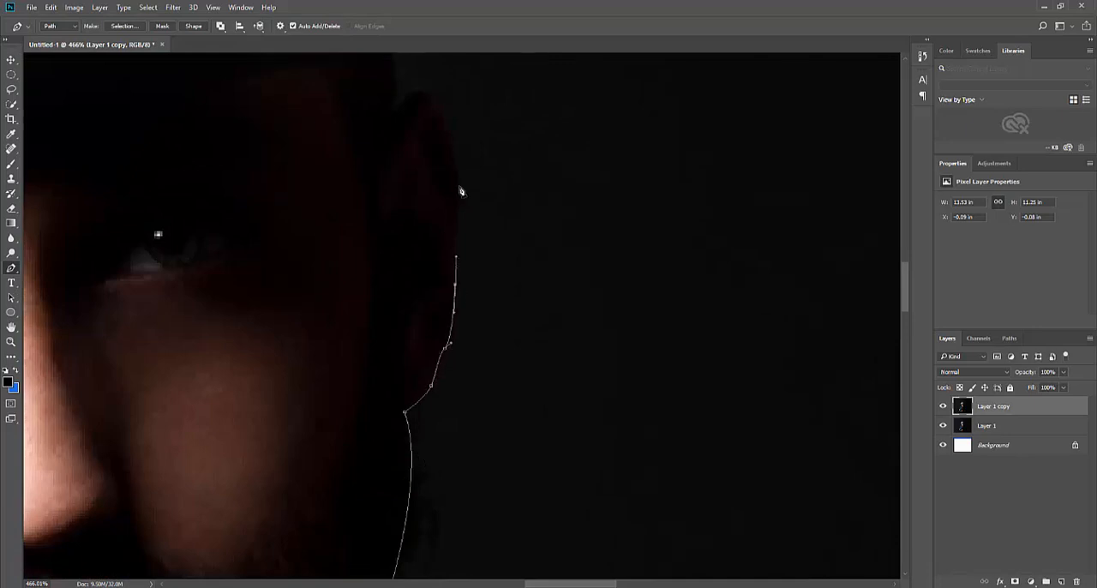
left_click_drag(460, 178, 459, 145)
left_click_drag(423, 94, 399, 92)
left_click(396, 120)
left_click_drag(395, 171, 378, 387)
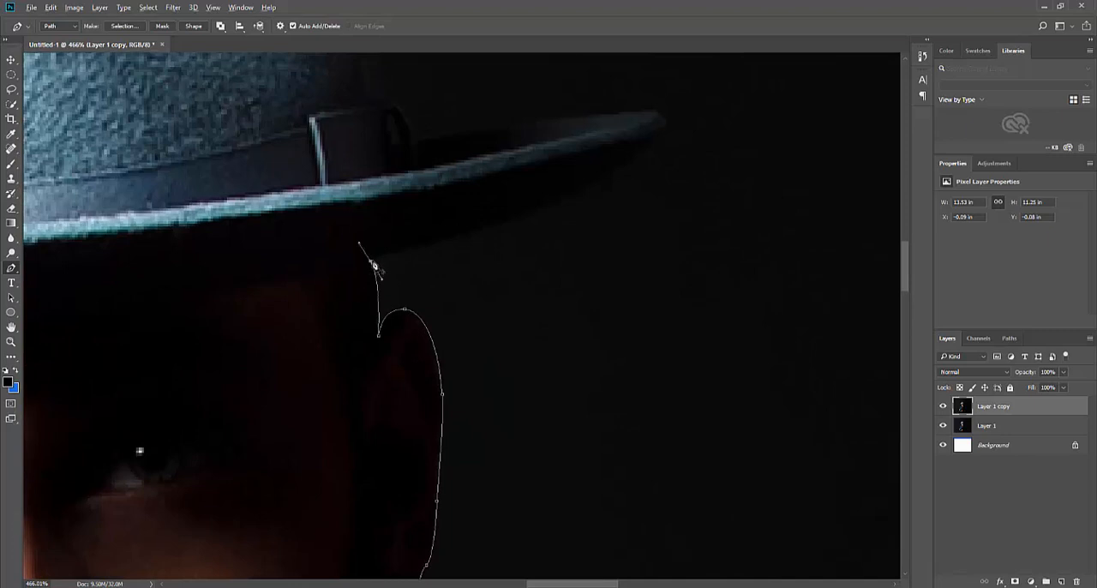
Curve the path along the underside of the shaded hat brim and around its tip
left_click_drag(664, 135, 697, 75)
left_click(663, 135, "alt")
left_click_drag(682, 189, 680, 324)
scroll(653, 258, "up", 2)
left_click_drag(652, 243, 635, 241)
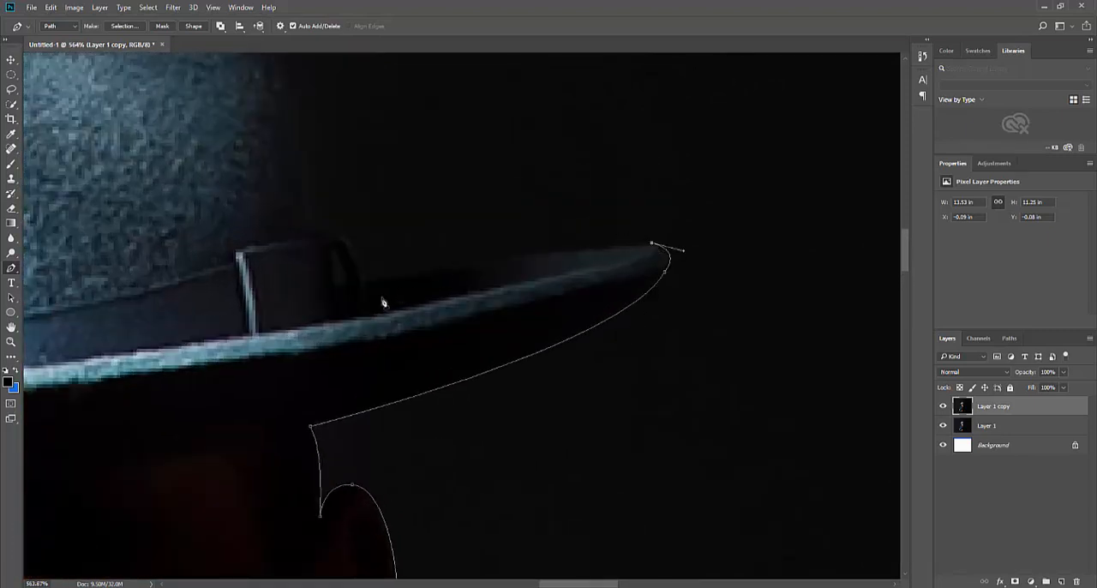
Bring the path back along the upper edge of the shaded brim and over the hatband's bow
left_click_drag(369, 282, 450, 256)
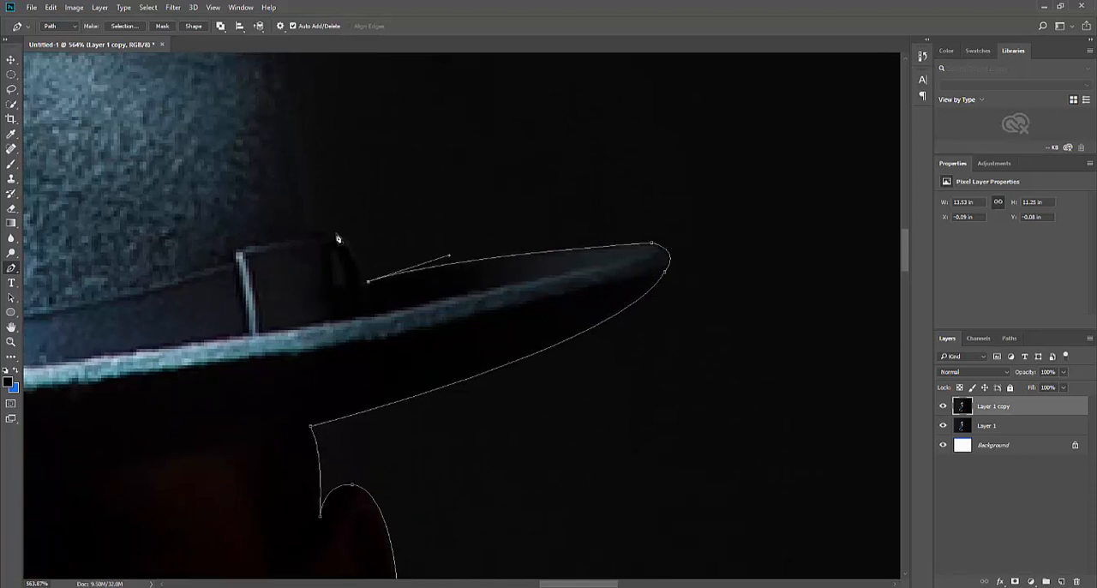
left_click_drag(316, 244, 302, 254)
left_click(321, 236)
left_click_drag(320, 236, 433, 434)
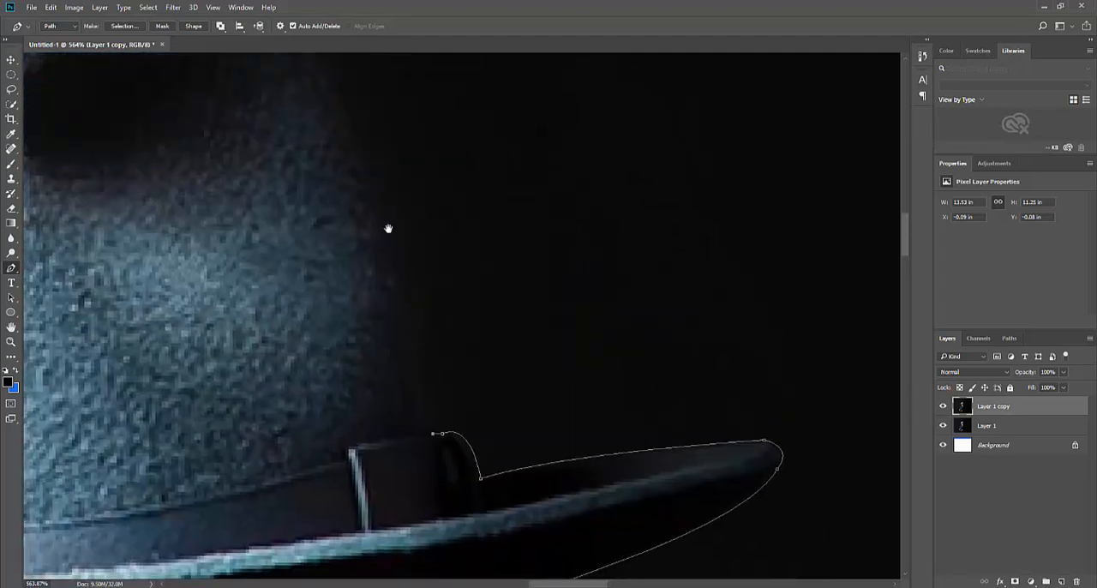
Trace the shaded side of the hat crown over its peak, adjusting the curve to fit the edge
scroll(363, 181, "down", 2)
left_click_drag(389, 212, 308, 123)
scroll(353, 190, "left", 5)
left_click(345, 187)
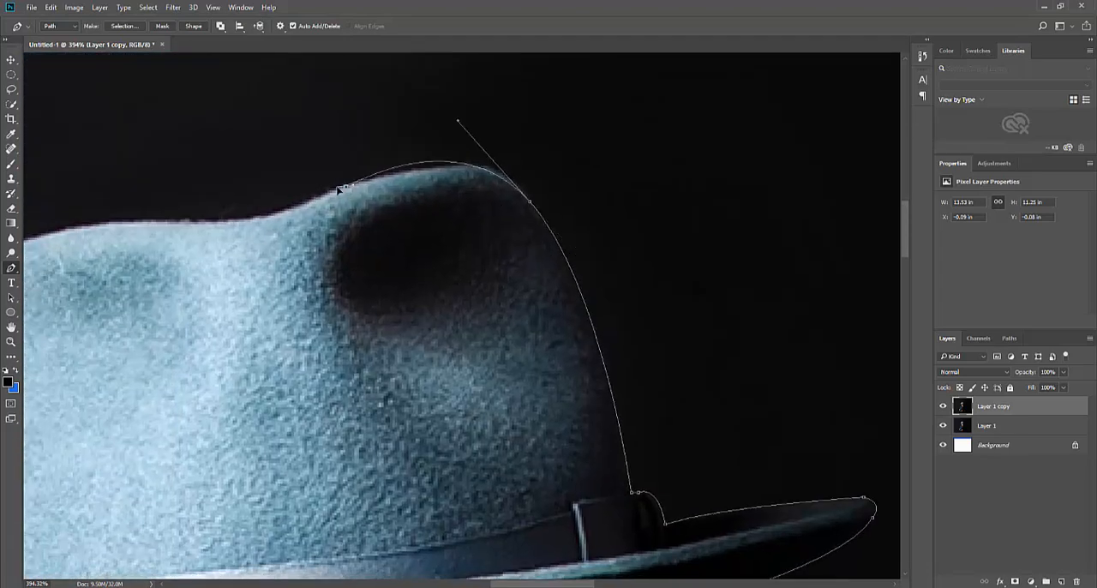
left_click_drag(460, 130, 494, 128)
scroll(460, 218, "left", 9)
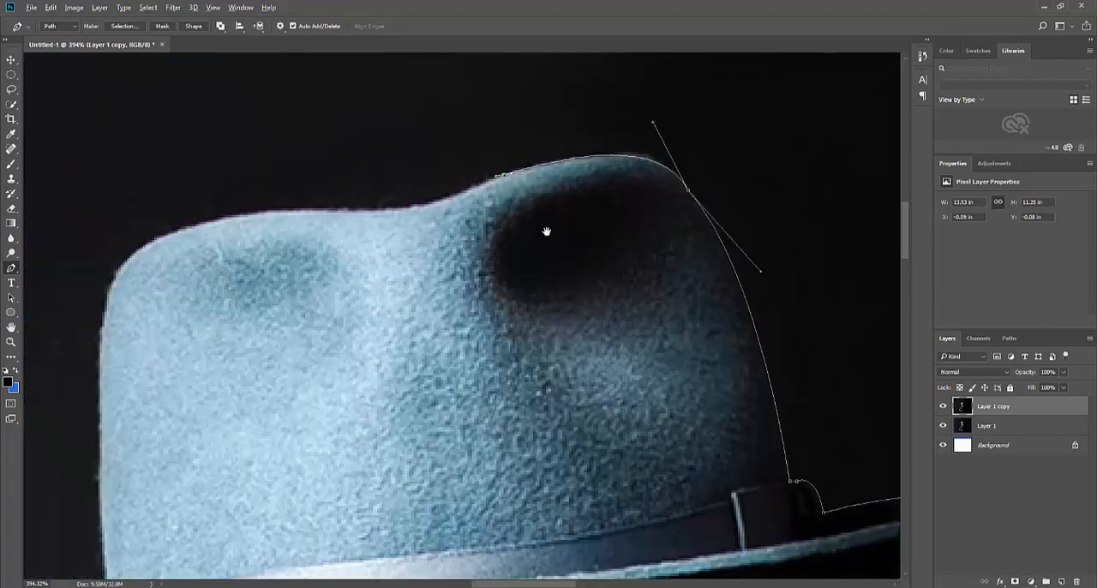
Continue the path across the crown's dip and down its lit side to where the hatband meets the brim
left_click_drag(459, 216, 356, 209)
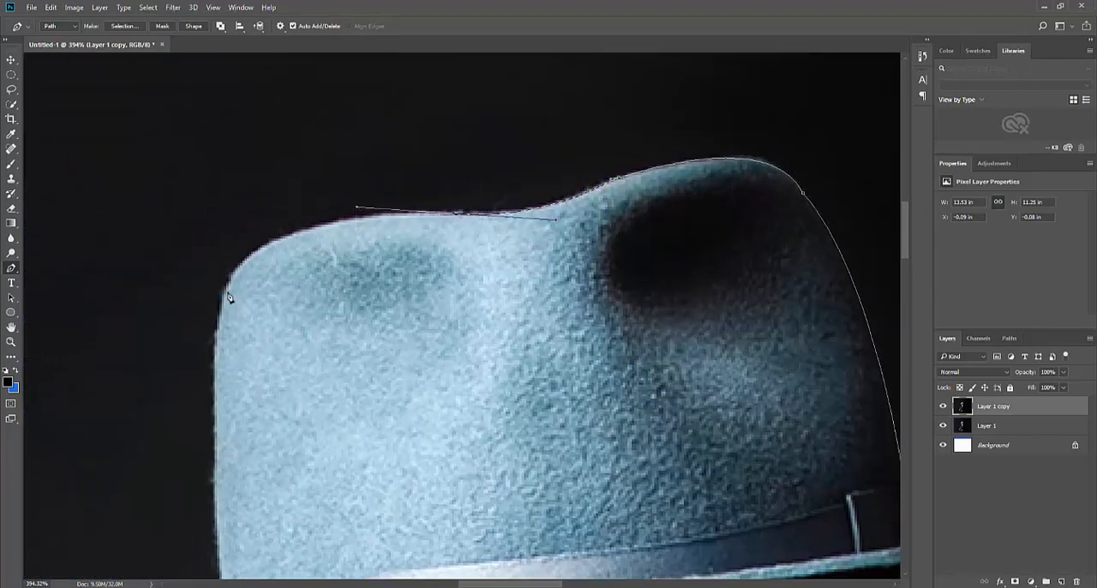
left_click_drag(228, 291, 196, 351)
scroll(248, 429, "down", 5)
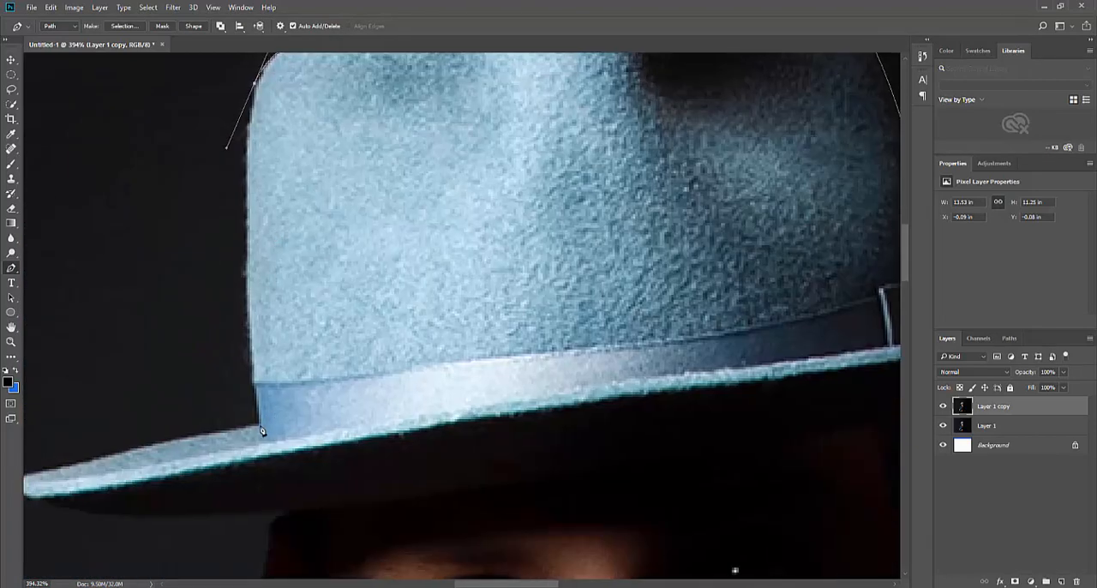
left_click(262, 431)
scroll(300, 355, "down", 5)
scroll(300, 356, "left", 9)
left_click_drag(281, 352, 272, 387)
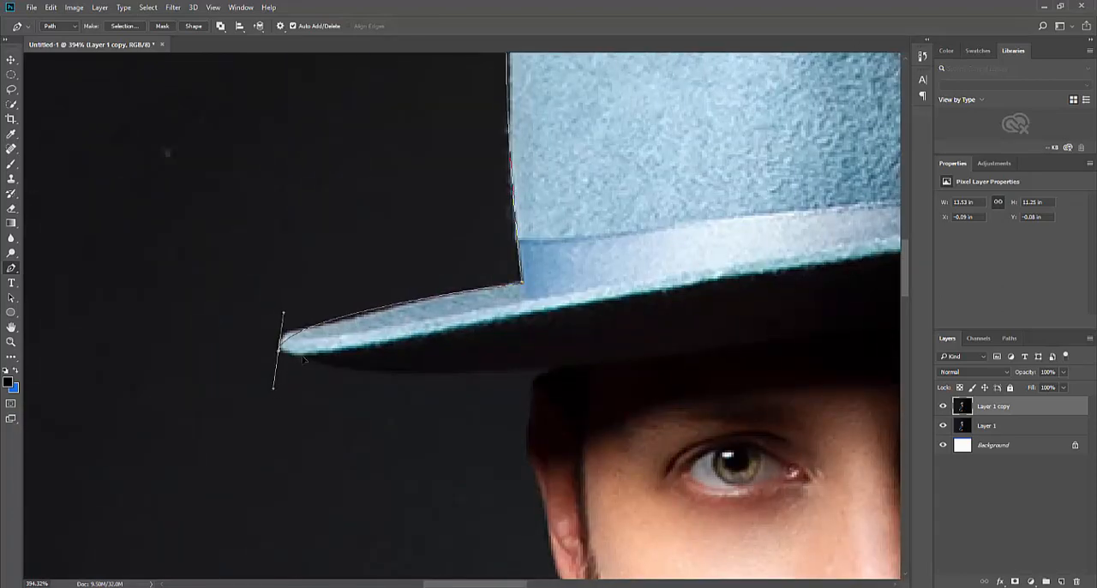
key("ctrl+z")
left_click_drag(302, 331, 289, 334)
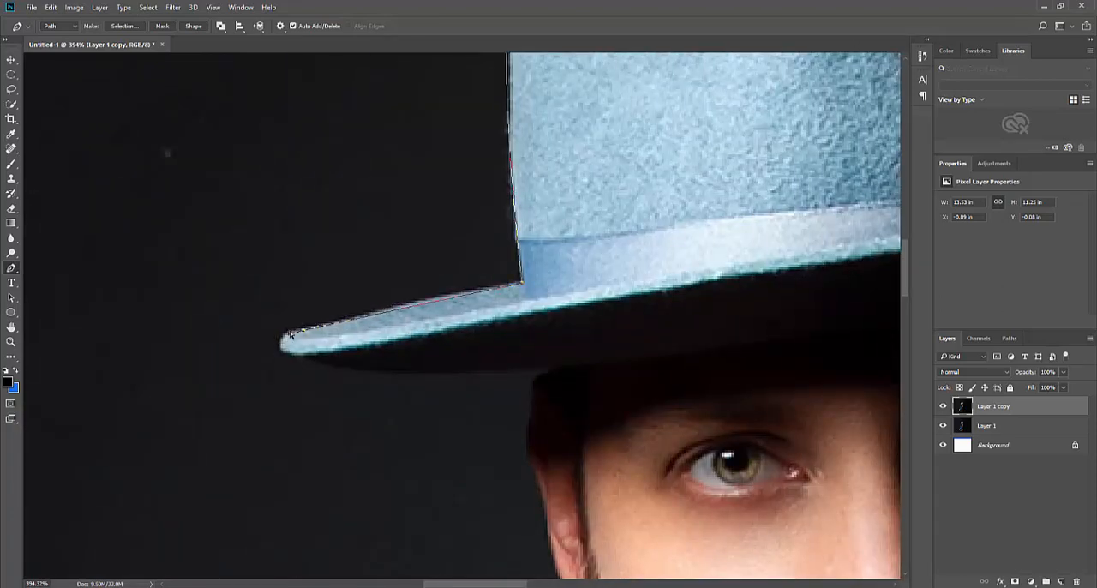
key("ctrl+z")
Round the path around the lit brim's tip and along its underside to the temple, ending in a corner point
left_click_drag(288, 335, 269, 346)
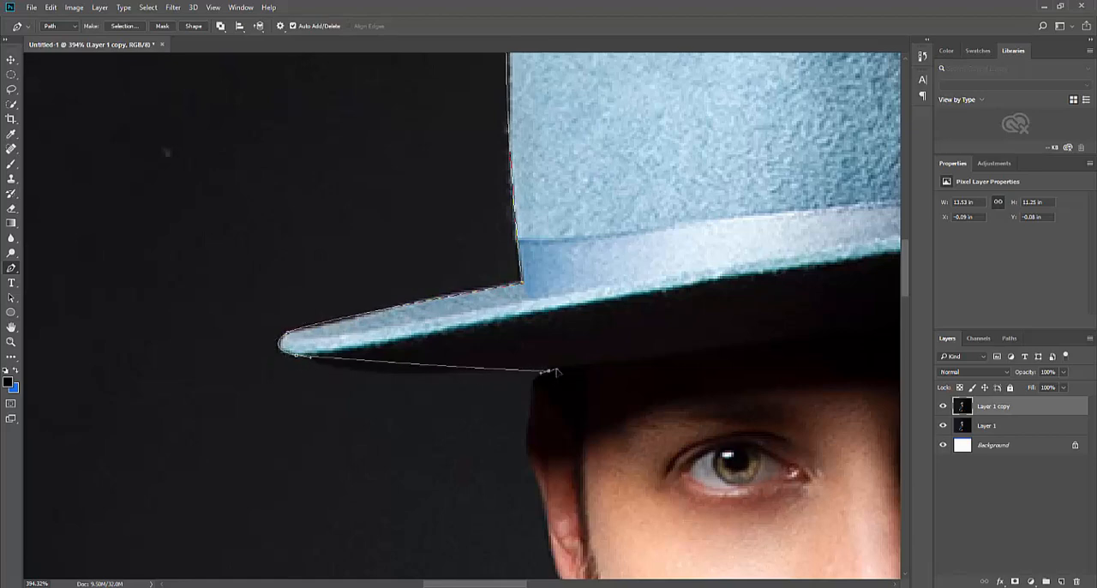
left_click_drag(550, 372, 709, 356)
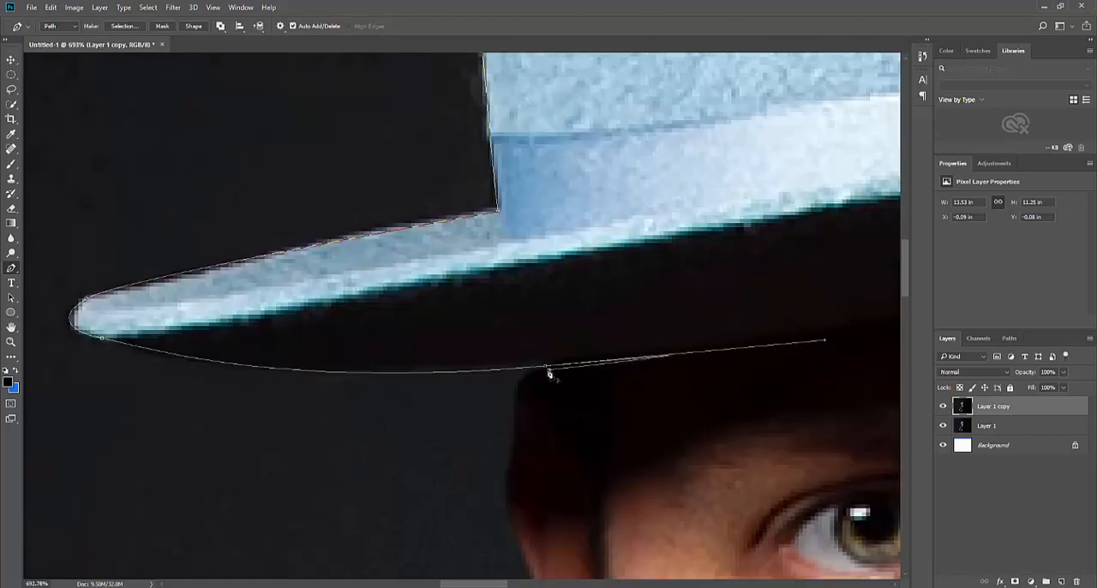
scroll(552, 374, "up", 3)
left_click(546, 364, "alt")
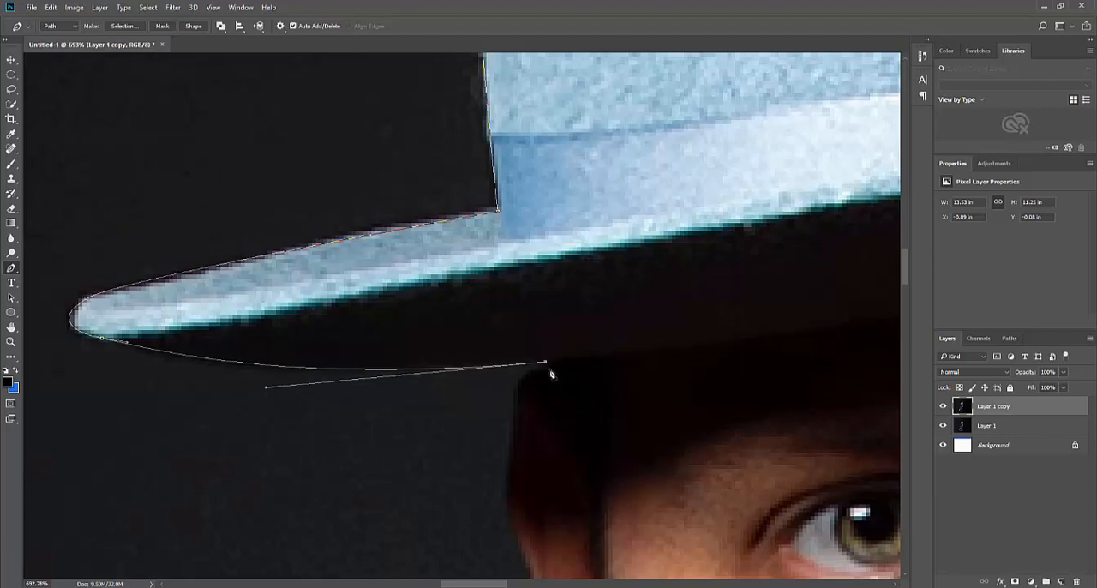
Trace the path down the side of the head and around the lit ear to the start of the beard
scroll(551, 374, "down", 2)
left_click_drag(507, 340, 543, 400)
scroll(499, 335, "down", 3)
left_click_drag(555, 479, 557, 499)
scroll(523, 428, "right", 5)
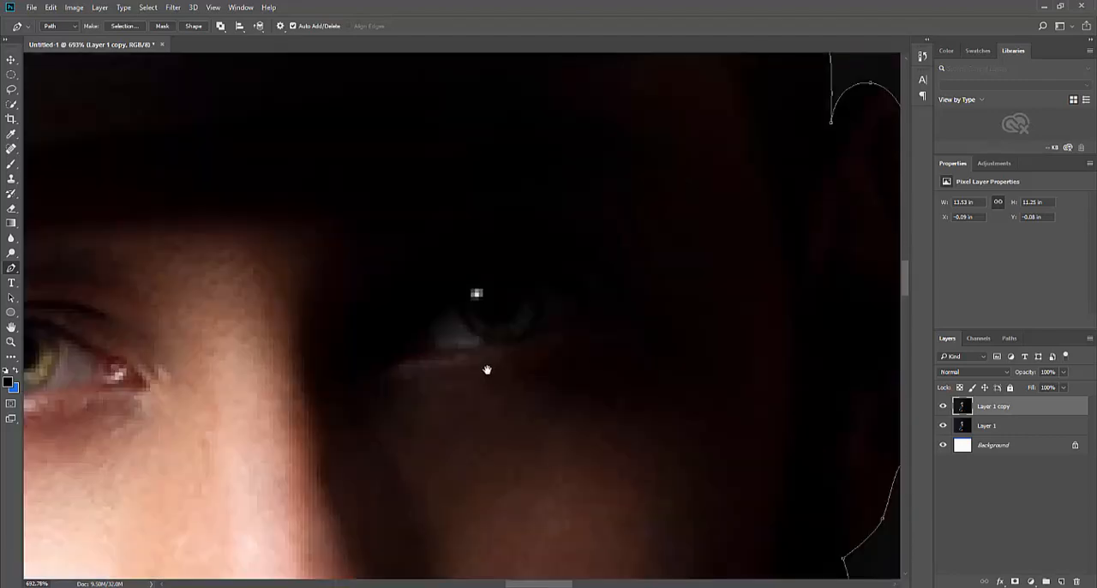
left_click_drag(488, 371, 843, 346)
left_click_drag(137, 410, 414, 267)
scroll(413, 267, "down", 1)
left_click_drag(386, 382, 415, 420)
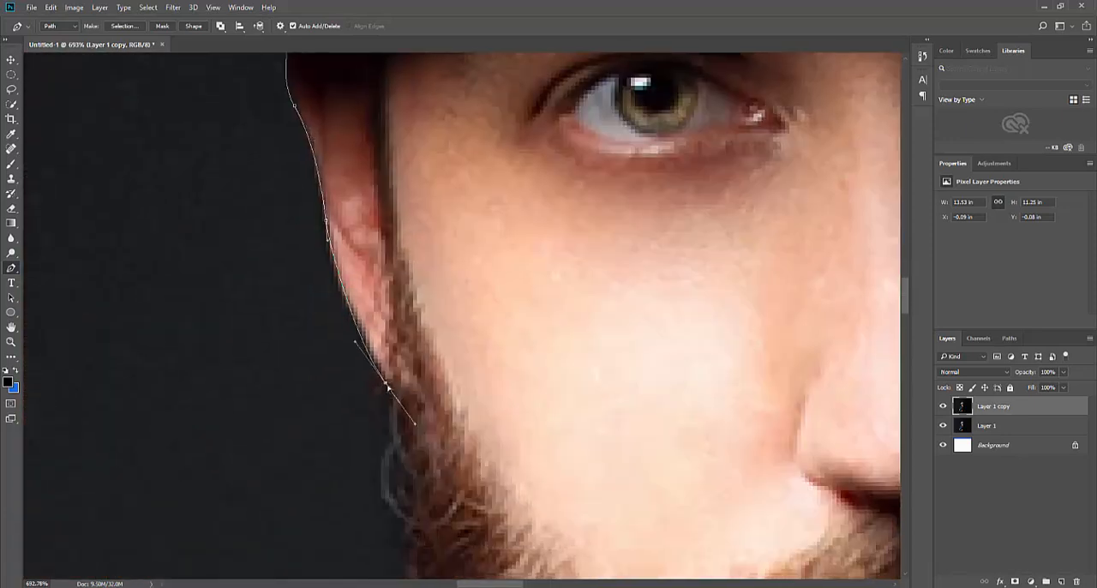
Curve the path along the outer edge of the beard and down the shirt collar to its base
scroll(398, 402, "down", 3)
scroll(498, 412, "down", 2)
left_click_drag(519, 418, 483, 323)
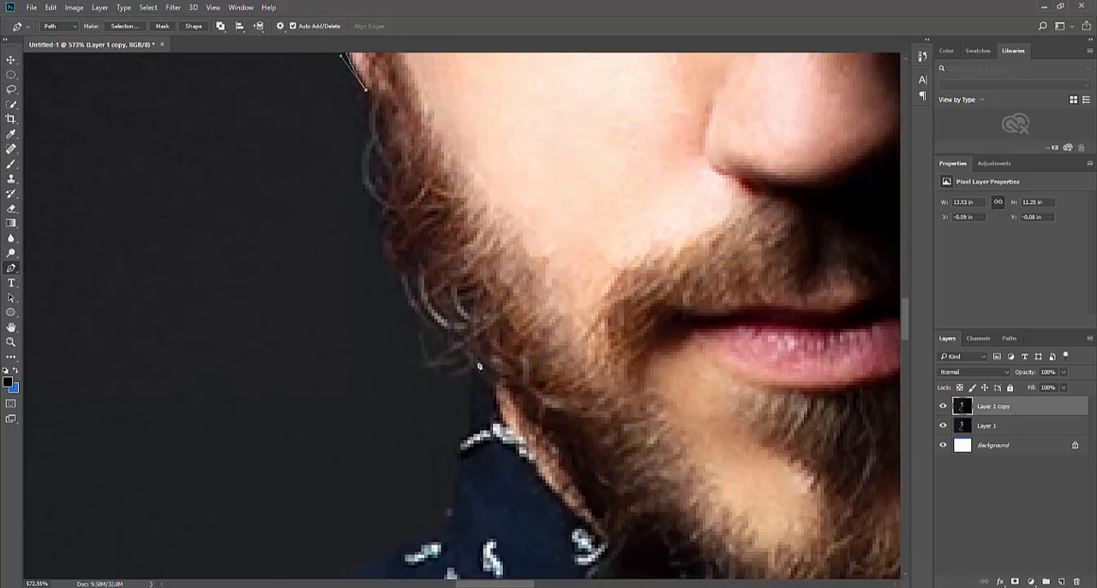
left_click_drag(477, 362, 600, 424)
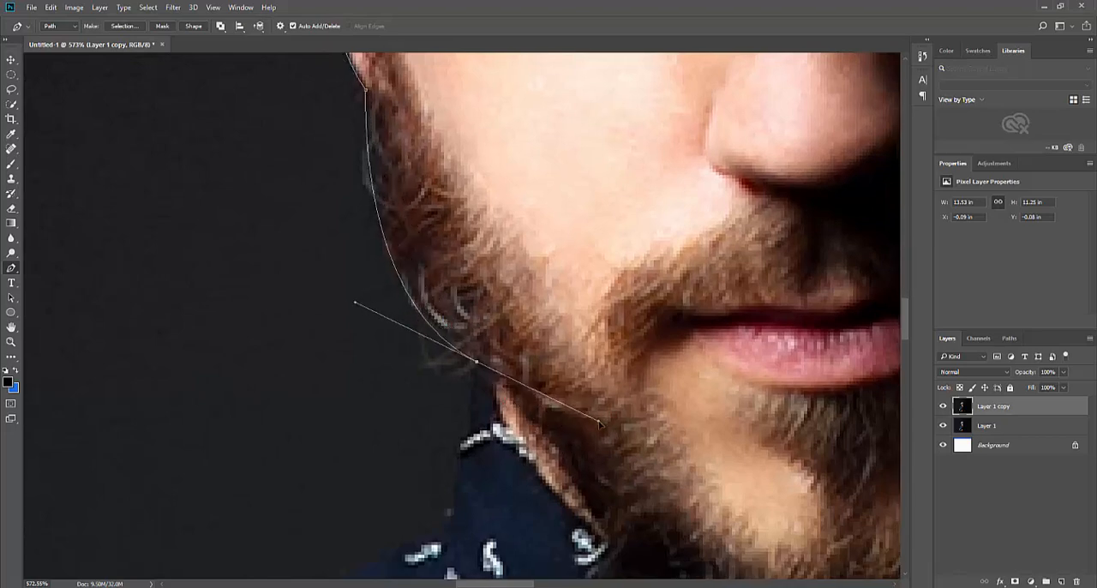
scroll(479, 367, "down", 3)
scroll(497, 343, "left", 1)
left_click(503, 327)
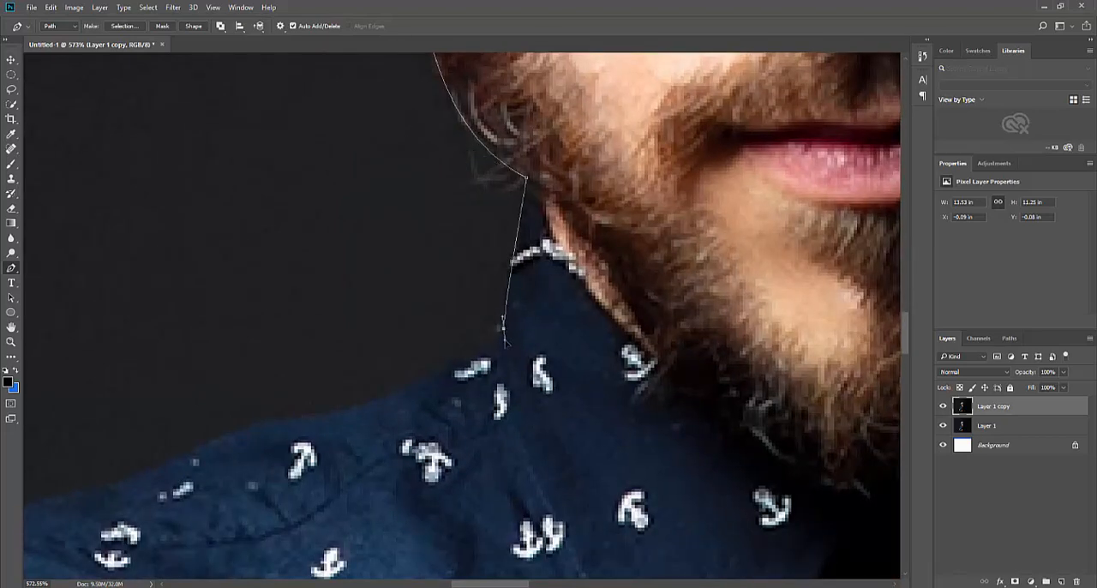
Follow the lit shoulder's slope with path points from the collar base outward
left_click_drag(417, 380, 395, 399)
left_click_drag(288, 420, 258, 421)
scroll(328, 361, "down", 3)
scroll(328, 361, "left", 5)
left_click(280, 381)
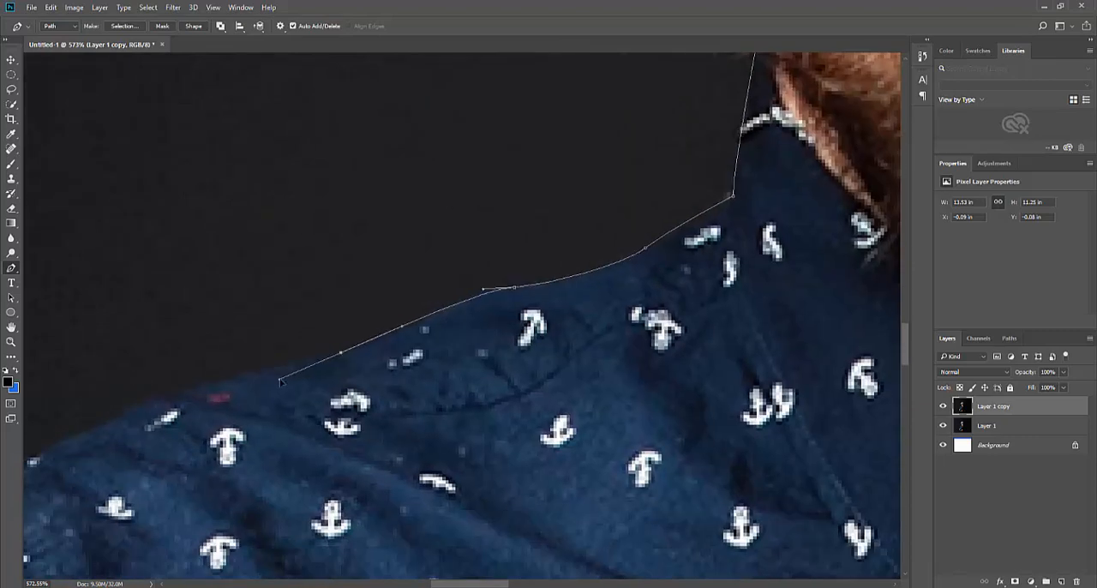
left_click_drag(147, 402, 77, 426)
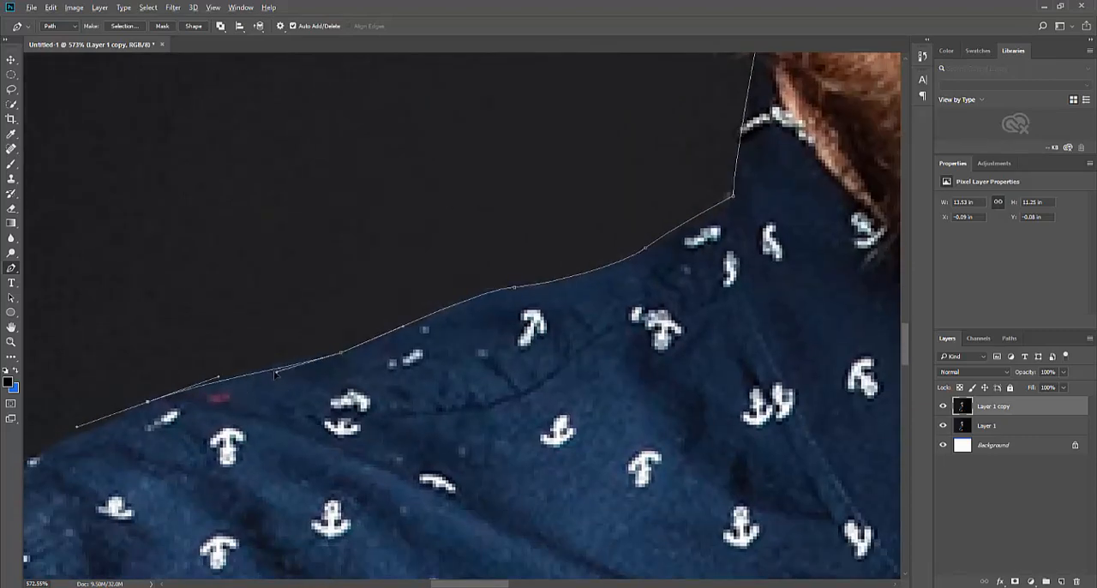
Continue the path around the rounded end of the lit shoulder onto the upper sleeve
scroll(279, 387, "down", 3)
scroll(309, 368, "left", 5)
left_click(354, 343)
scroll(354, 343, "down", 3)
scroll(353, 343, "left", 2)
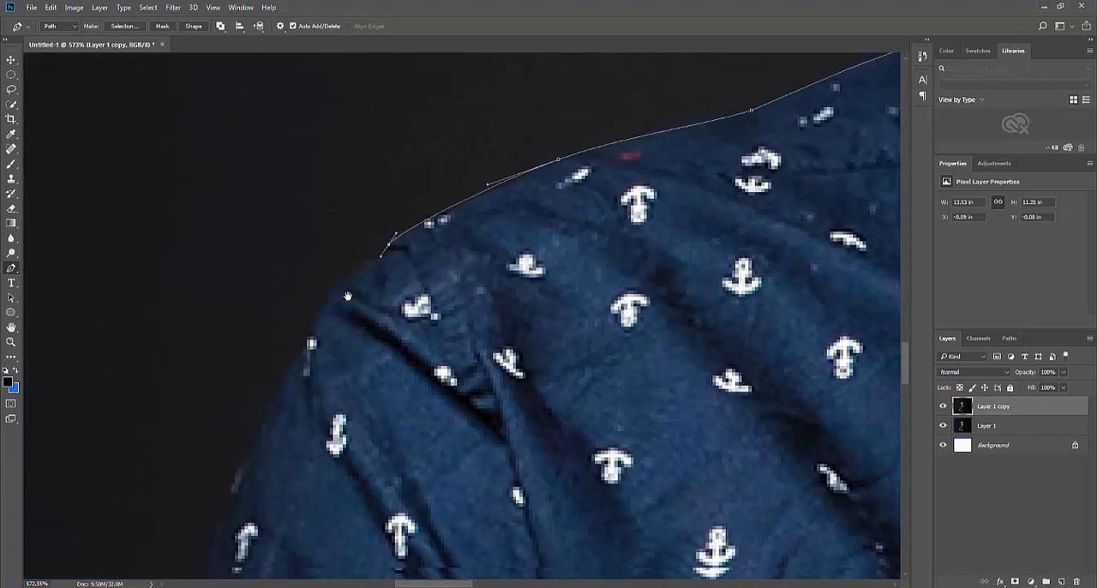
left_click_drag(315, 326, 342, 155)
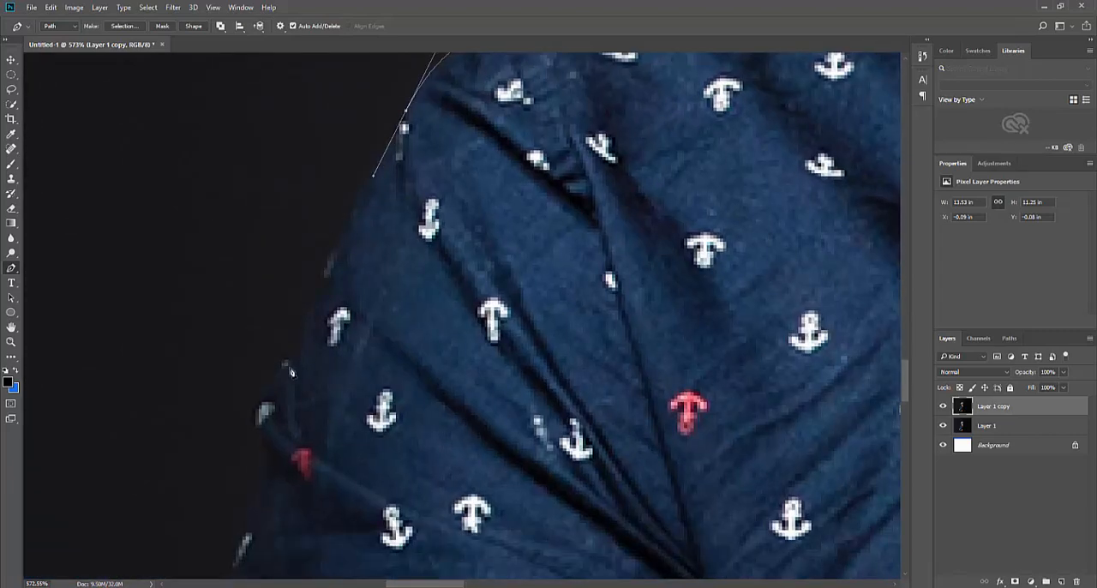
Continue the Pen path down the outer edge of the upper sleeve, curving around the protruding fold
left_click_drag(296, 352, 254, 480)
left_click_drag(228, 428, 314, 306)
left_click_drag(322, 350, 336, 277)
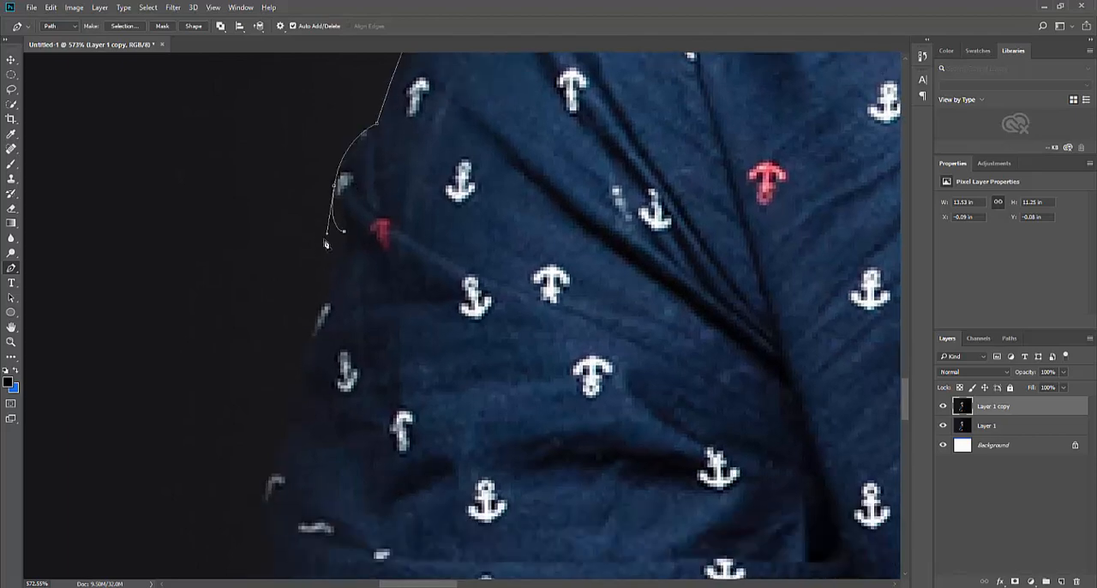
left_click_drag(321, 316, 328, 354)
left_click_drag(334, 437, 332, 435)
left_click_drag(320, 504, 331, 275)
Follow the nearly vertical outer edge of the sleeve with path points down towards the elbow
left_click_drag(329, 375, 327, 411)
left_click_drag(311, 452, 334, 424)
left_click_drag(328, 483, 324, 322)
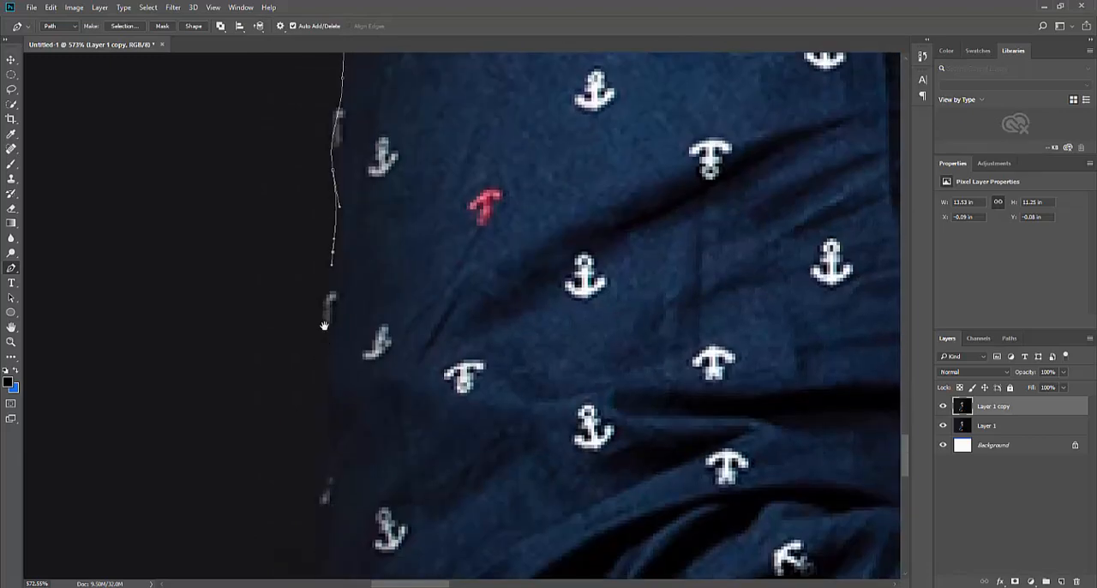
left_click_drag(321, 377, 321, 394)
left_click_drag(317, 488, 332, 261)
Curve the path around the rounded elbow to the underside of the forearm, undoing misplaced points
left_click_drag(321, 382, 322, 428)
key("ctrl+z")
left_click_drag(321, 468, 349, 266)
key("ctrl+z")
left_click_drag(360, 392, 378, 452)
left_click_drag(318, 407, 198, 118)
left_click_drag(375, 431, 464, 513)
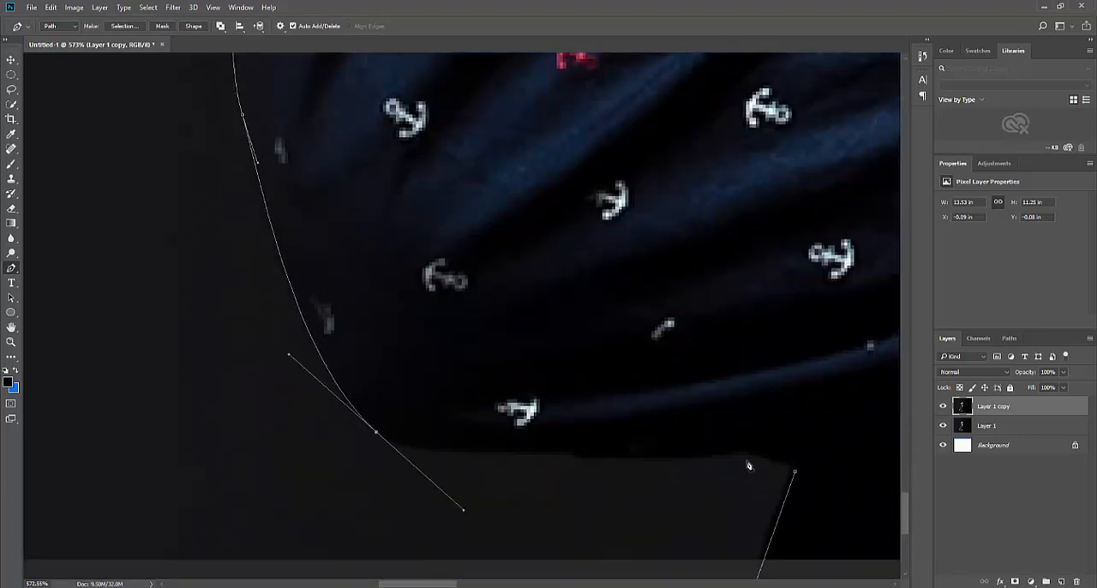
Replace the poorly curved points and run the path along the sleeve's underside to close it at its starting point
left_click_drag(723, 459, 775, 464)
left_click_drag(464, 512, 516, 461)
key("ctrl+alt+z")
key("ctrl+alt+z")
left_click_drag(432, 452, 538, 452)
key("ctrl+alt+z")
left_click(572, 454)
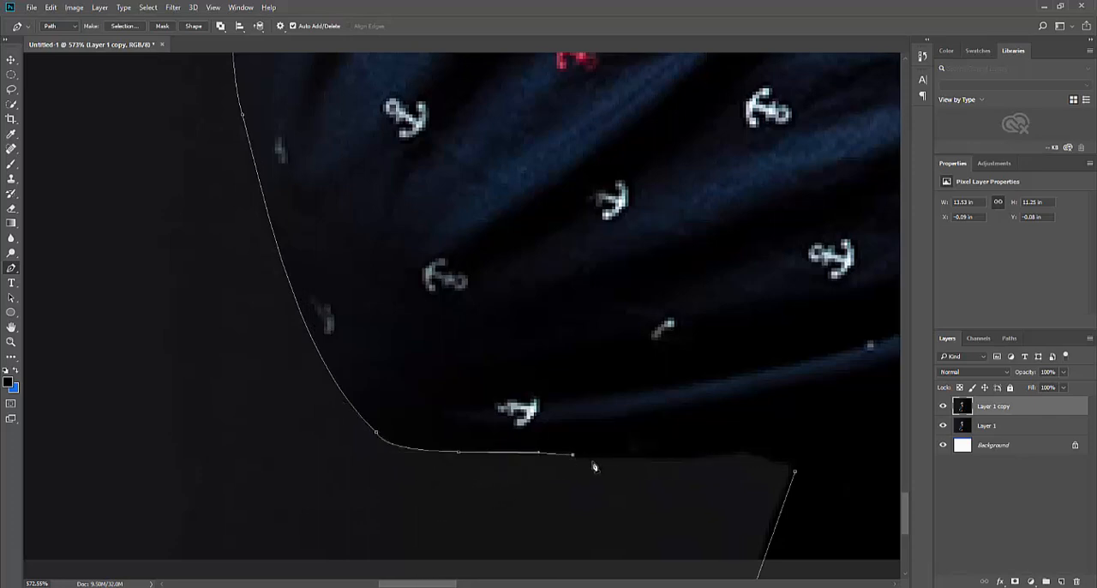
left_click(743, 457)
Convert the closed path around the man into a selection
scroll(694, 434, "down", 6)
left_click_drag(724, 356, 455, 392)
scroll(569, 314, "down", 2)
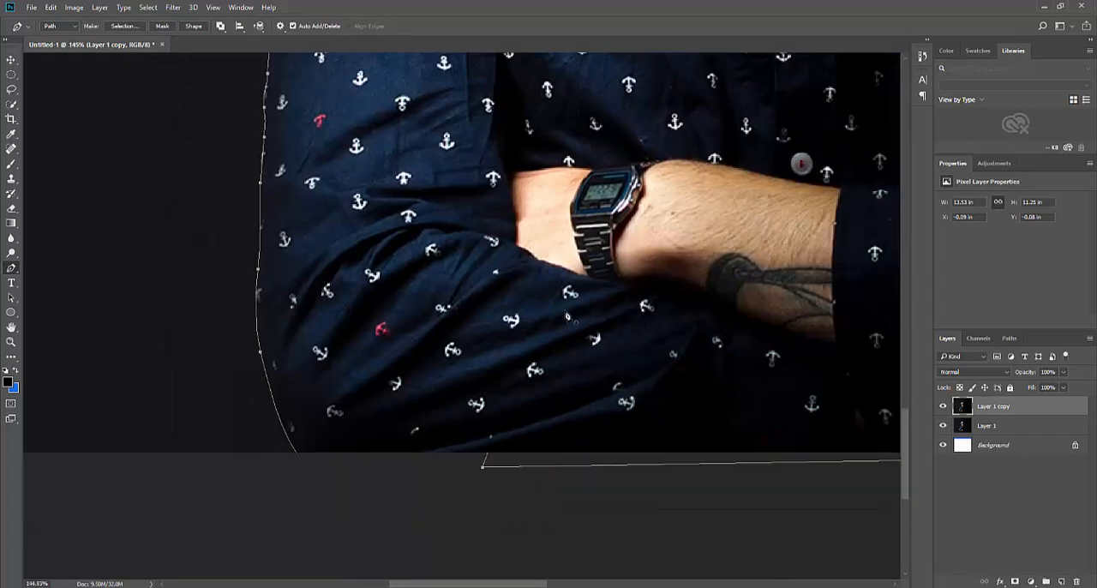
left_click_drag(592, 276, 453, 338)
scroll(452, 337, "down", 4)
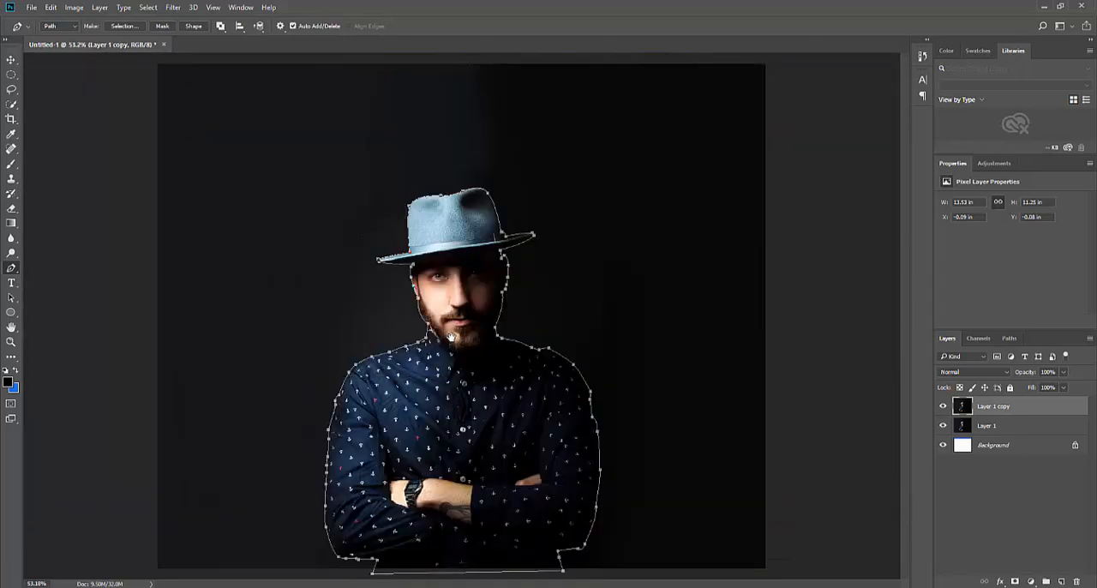
key("ctrl+Return")
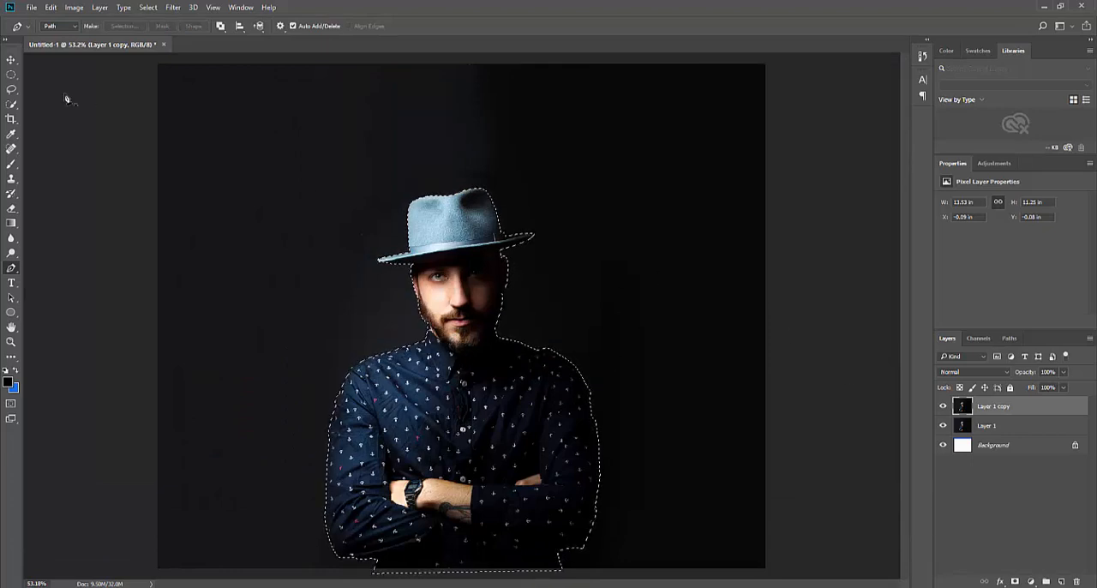
left_click(11, 103)
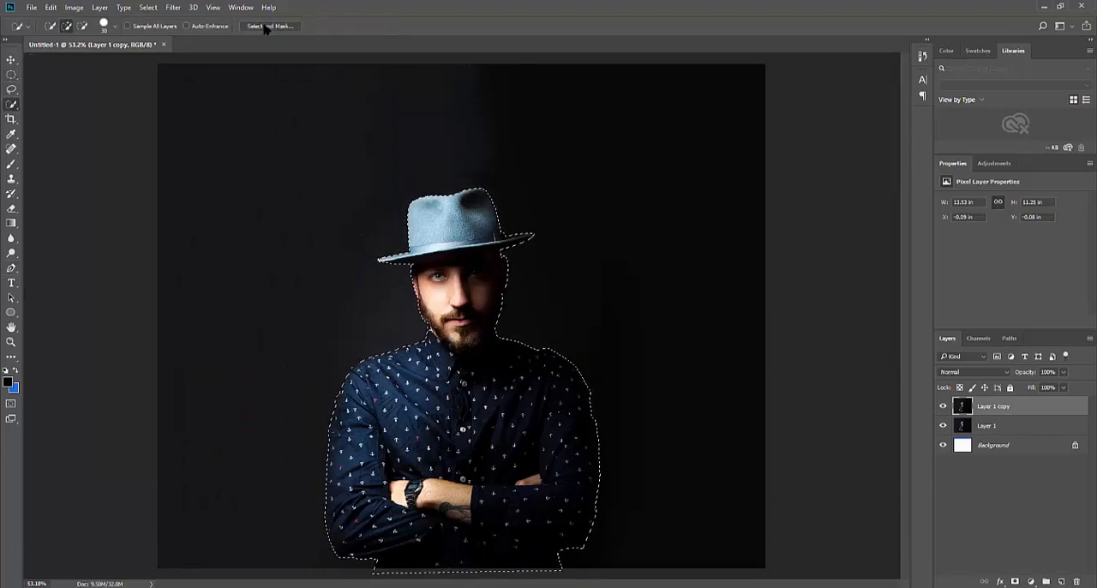
left_click(269, 26)
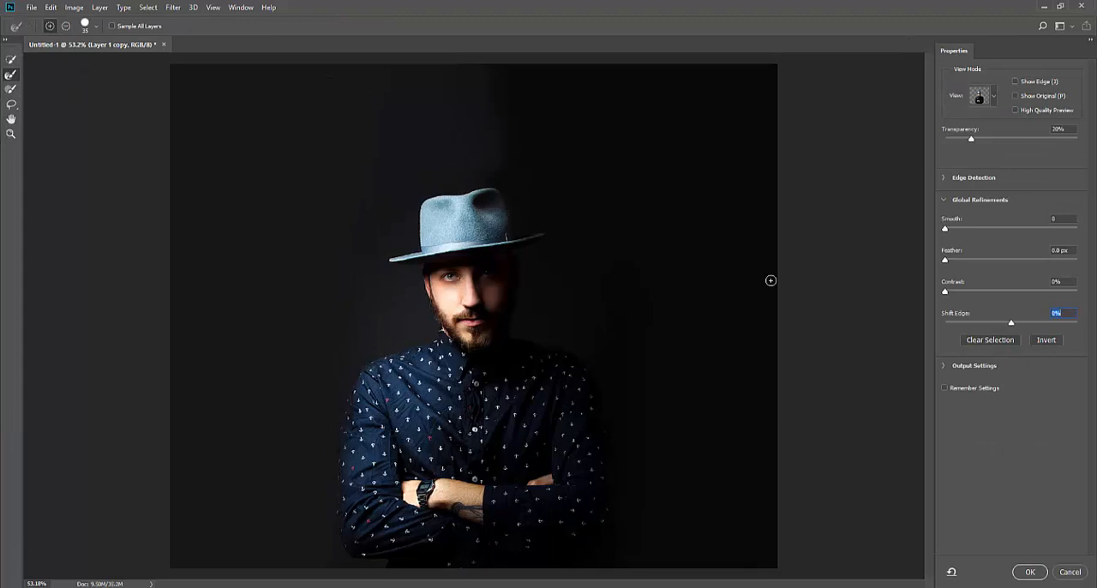
key("alt")
key("z")
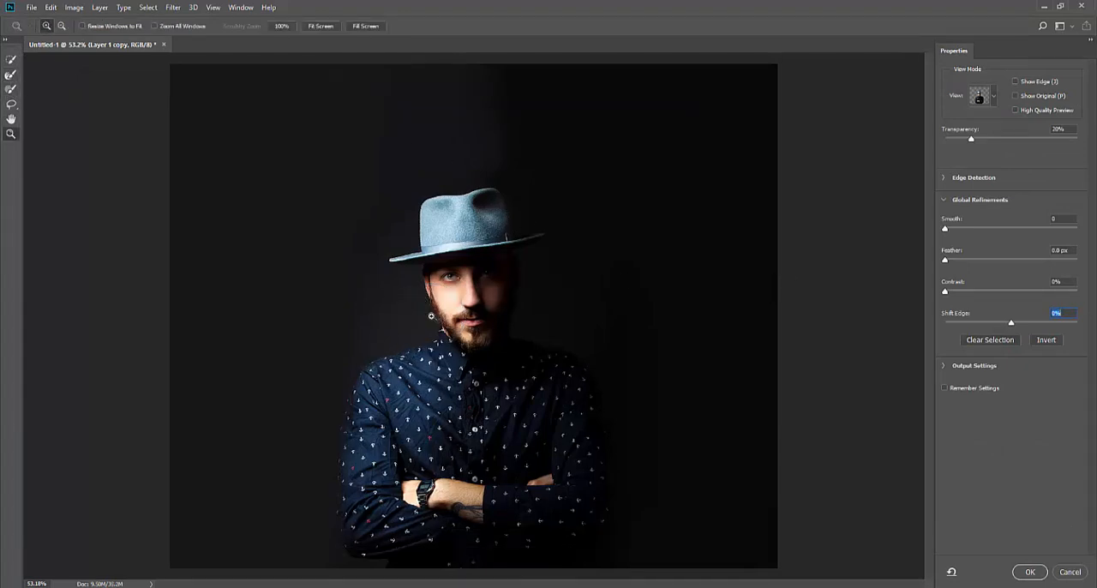
left_click(432, 316)
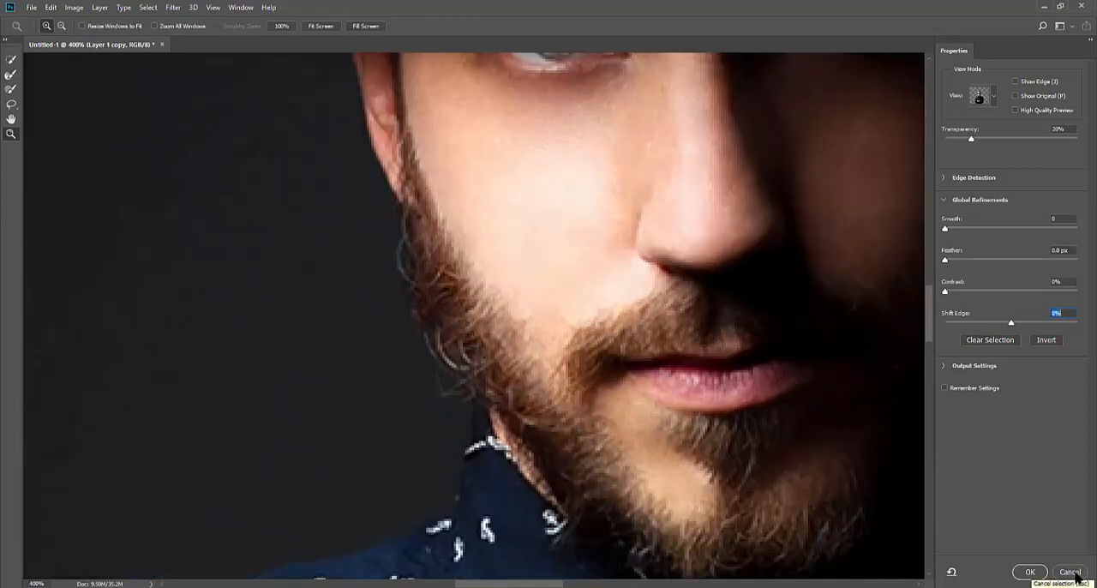
left_click(1033, 571)
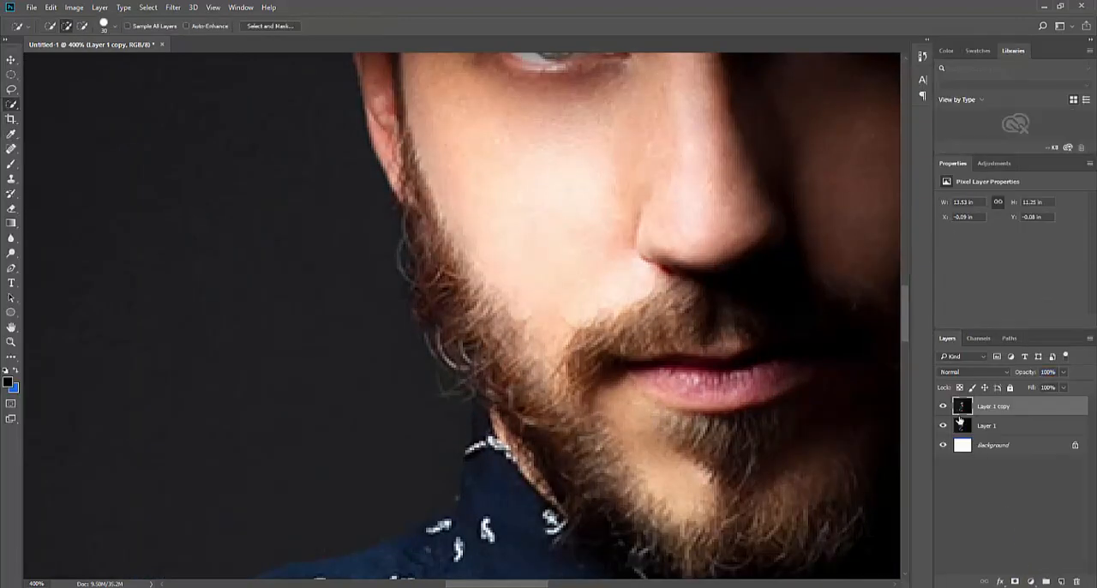
Hide Layer 1 and refine the selection along the beard's lit edge in Select and Mask with the Refine Edge Brush
scroll(451, 309, "down", 5)
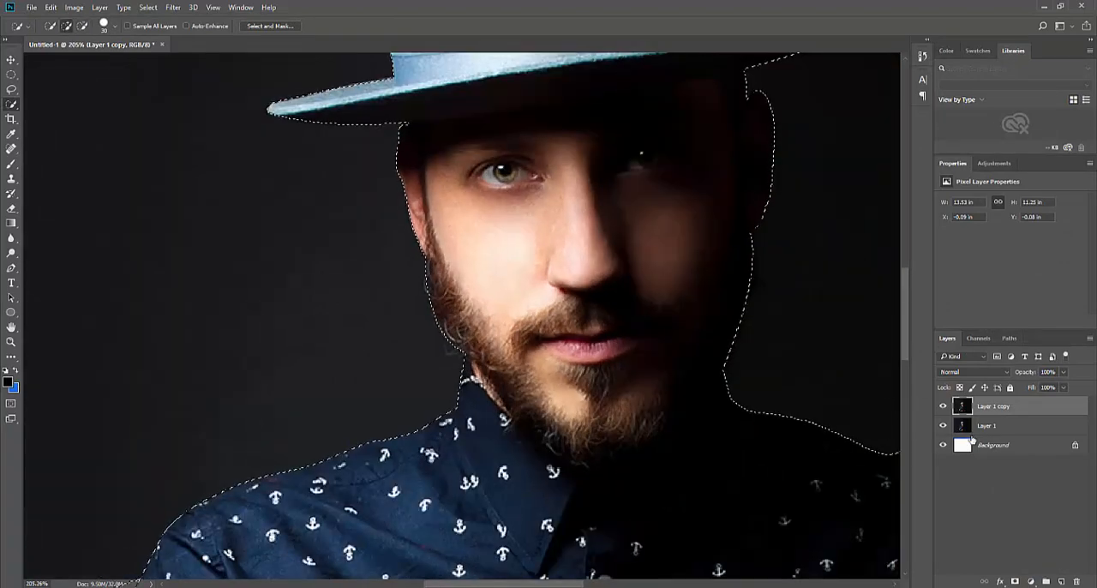
left_click(264, 26)
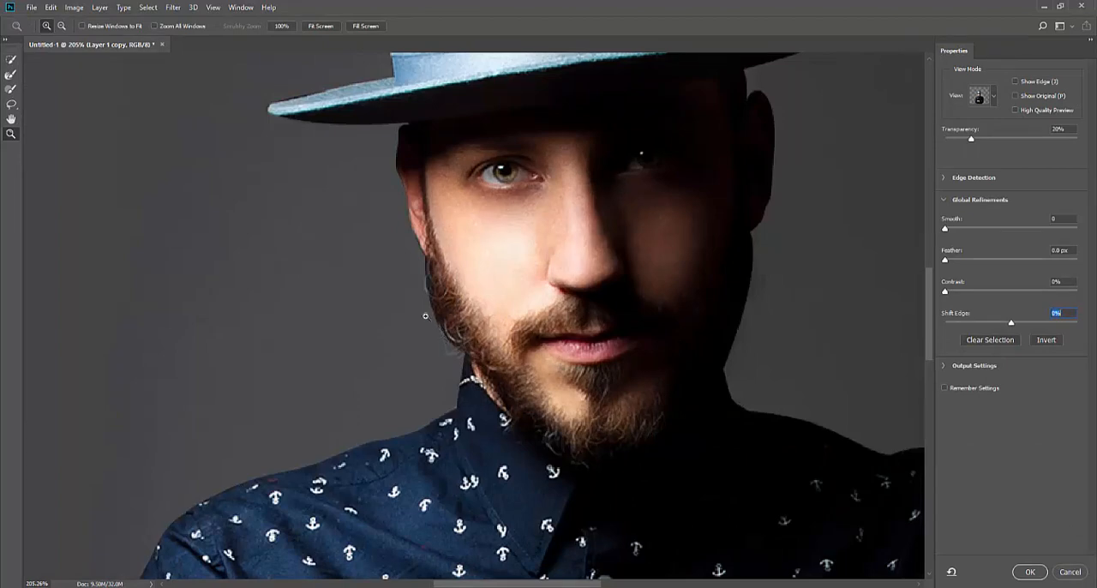
left_click(425, 316)
left_click(427, 314)
key("r")
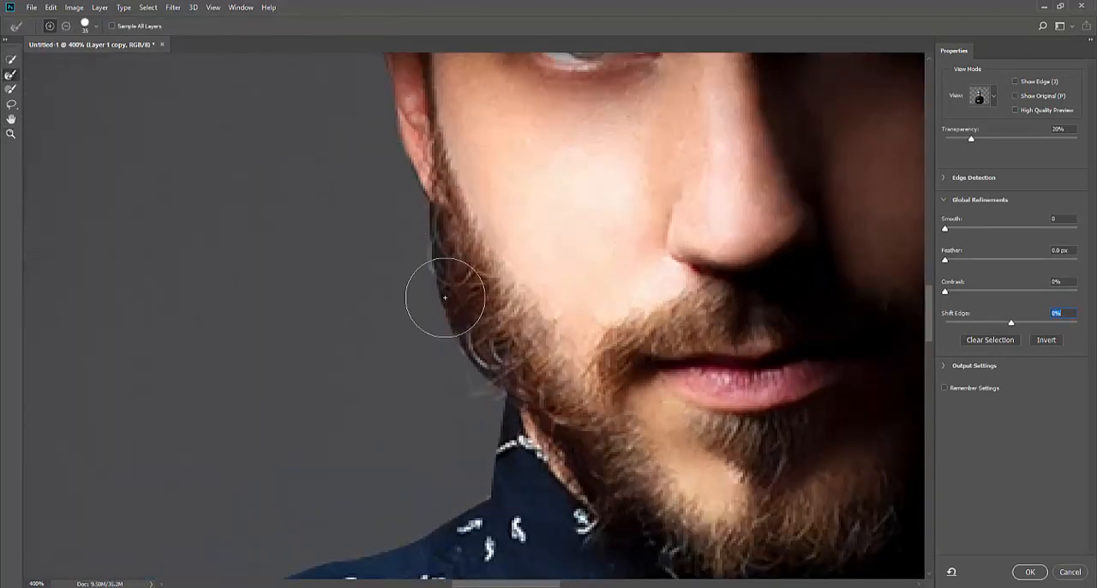
mouse_move(445, 298)
left_mouse_down()
mouse_move(421, 238)
mouse_move(428, 318)
mouse_move(469, 387)
mouse_move(421, 325)
mouse_move(419, 250)
mouse_move(410, 283)
left_mouse_up()
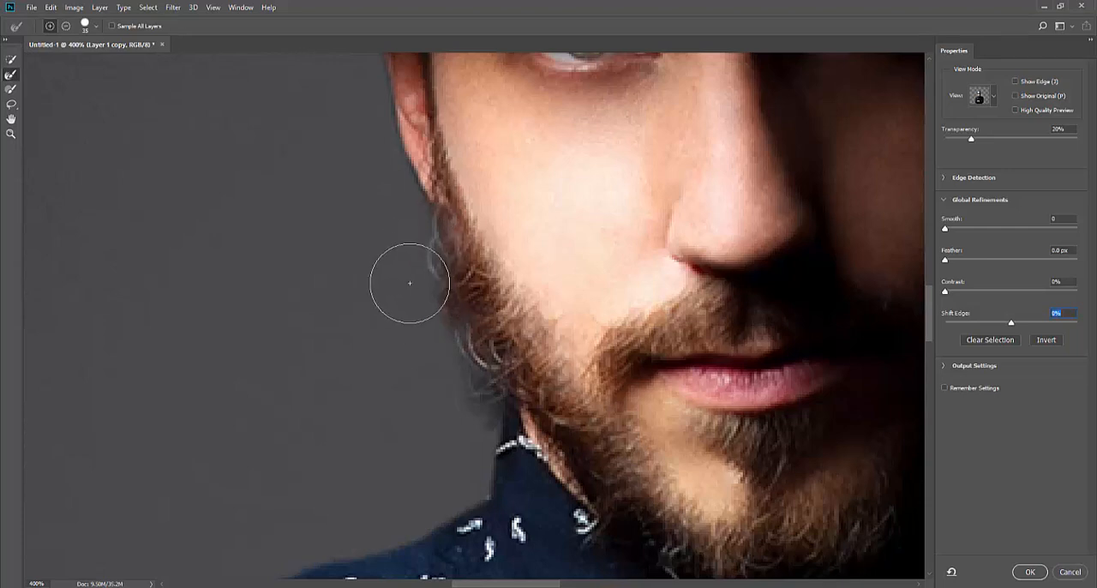
Reduce the Refine Edge Brush to size 20 and refine the beard's edge on the shadowed side of the face
mouse_move(669, 375)
left_mouse_down()
mouse_move(417, 306)
mouse_move(171, 387)
left_mouse_up()
key("bracketleft")
key("bracketleft")
key("bracketleft")
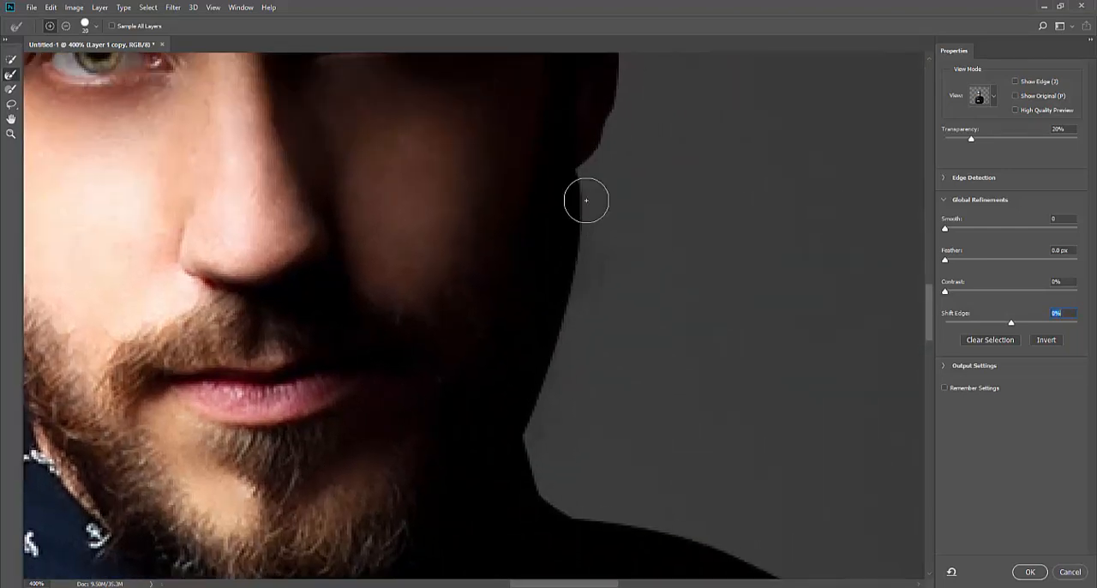
mouse_move(586, 196)
left_mouse_down()
mouse_move(588, 254)
mouse_move(538, 423)
left_mouse_up()
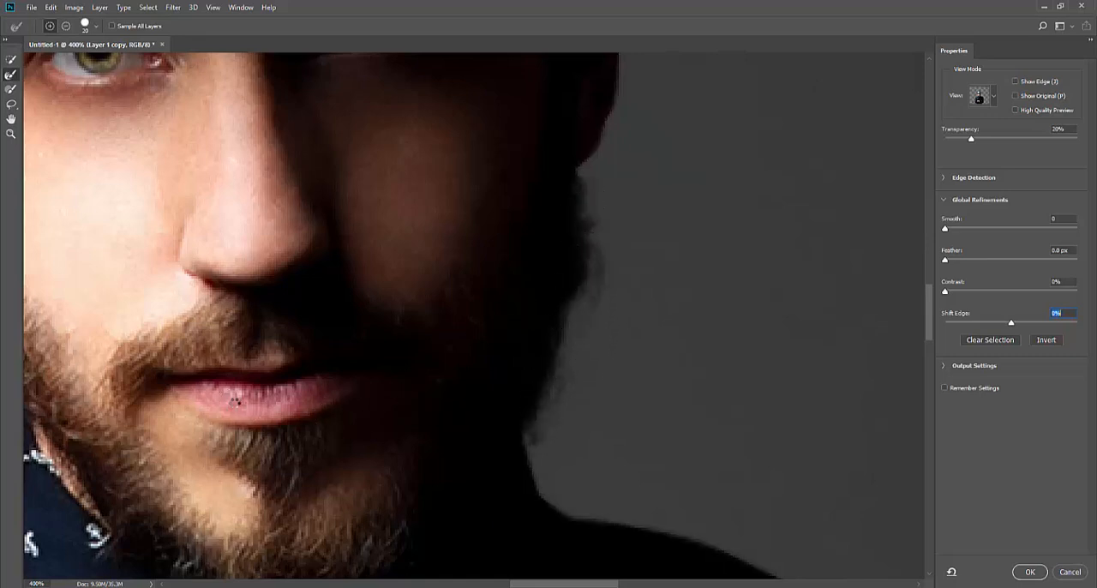
Examine the selection's edges around the lit ear, hat brim and crown, and the whole cutout
mouse_move(181, 427)
left_mouse_down()
mouse_move(449, 277)
mouse_move(522, 356)
left_mouse_up()
scroll(319, 273, "up", 3)
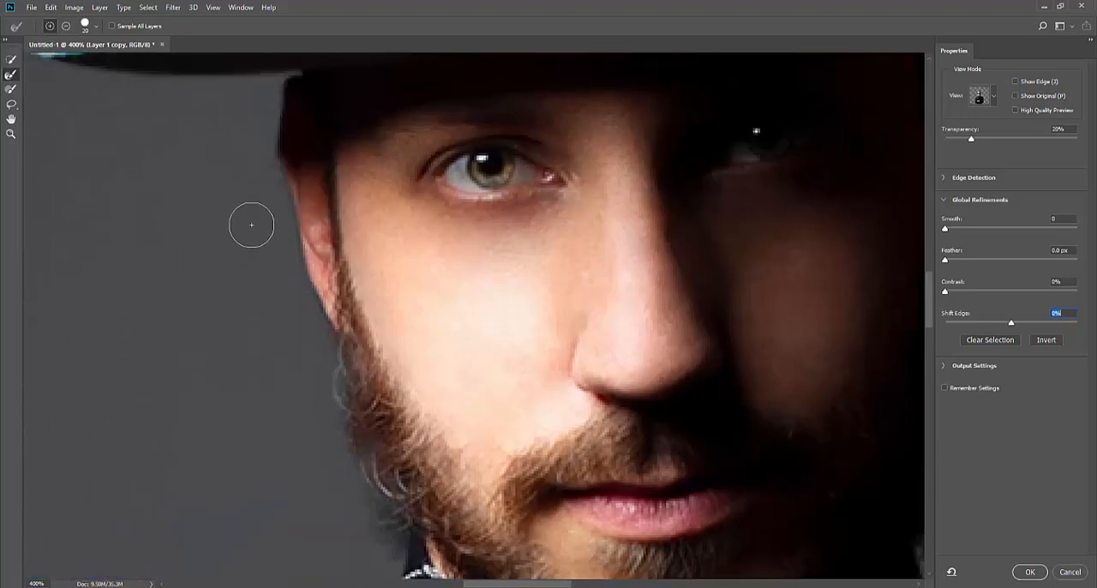
left_click_drag(248, 223, 318, 392)
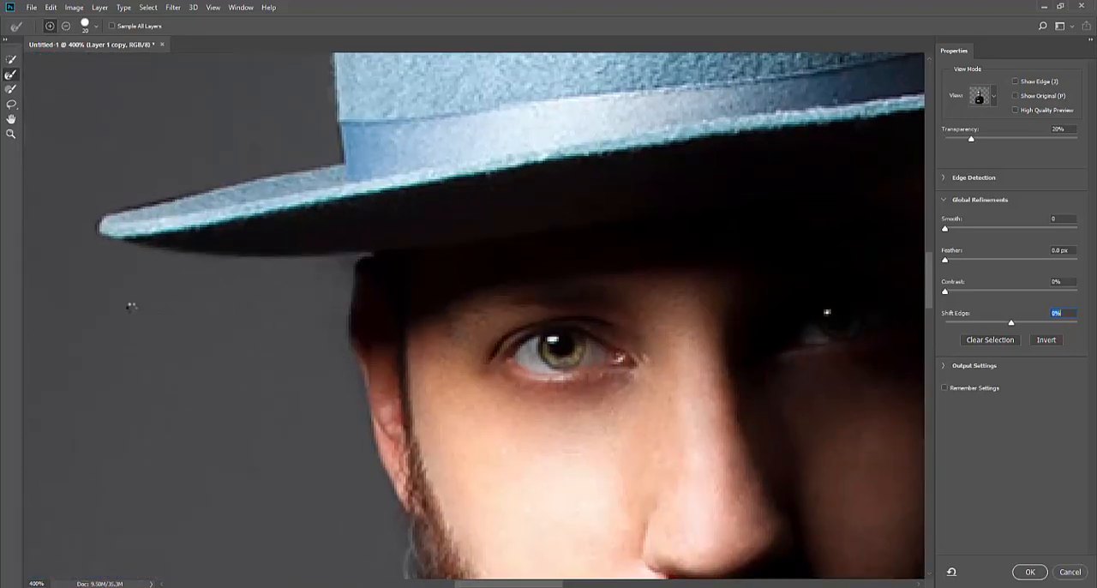
left_click_drag(132, 308, 362, 411)
left_click_drag(580, 406, 450, 539)
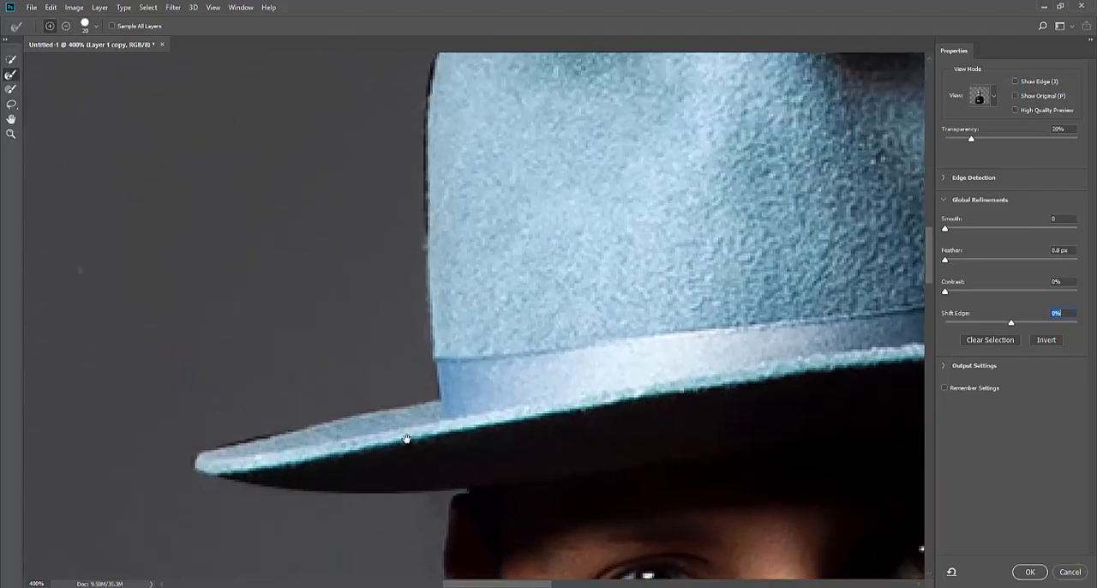
left_click_drag(433, 270, 398, 464)
mouse_move(377, 315)
left_mouse_down()
mouse_move(380, 446)
mouse_move(370, 392)
left_mouse_up()
key("ctrl+0")
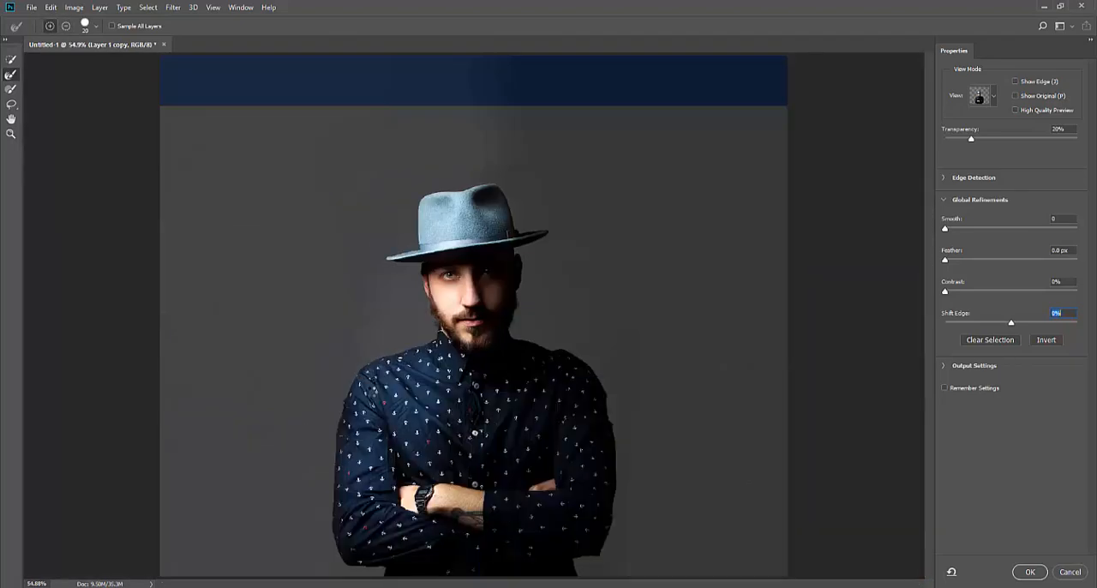
Apply the refined selection as a layer mask on Layer 1 copy and make Layer 1 visible again
left_click(1028, 572)
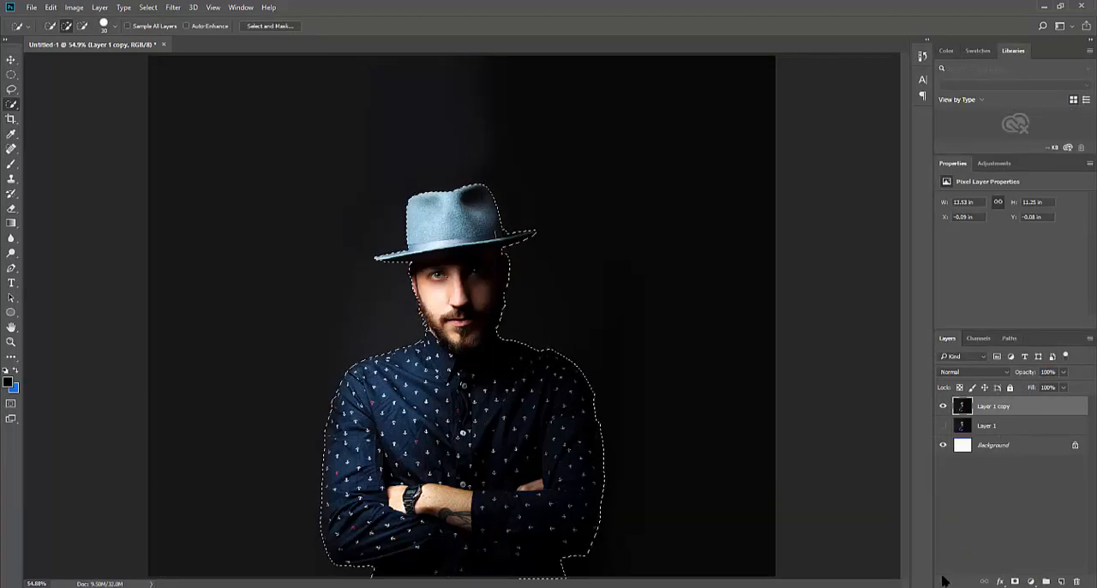
left_click(1015, 581)
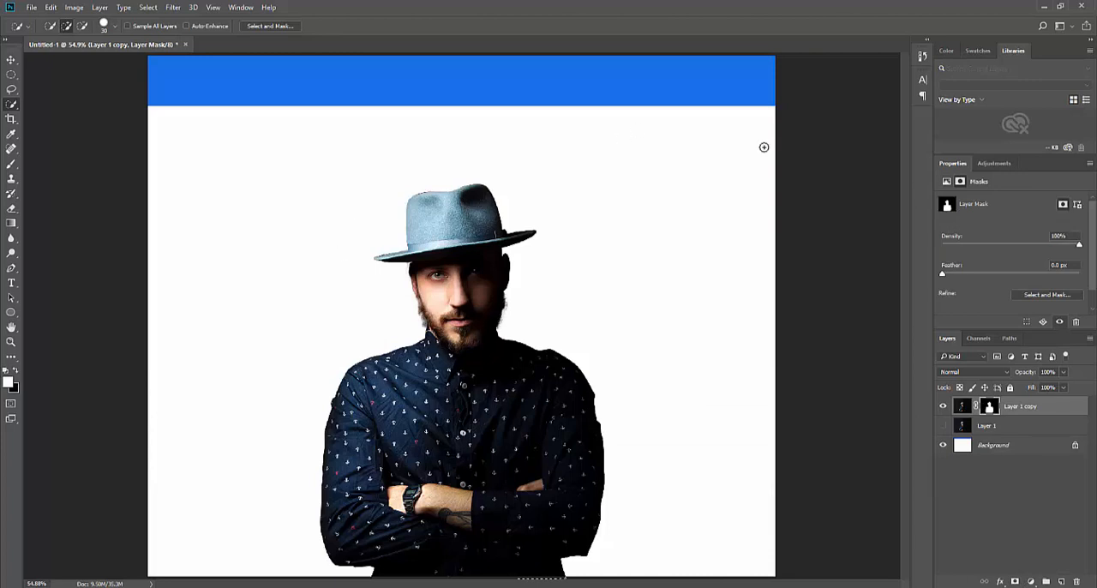
left_click(943, 426)
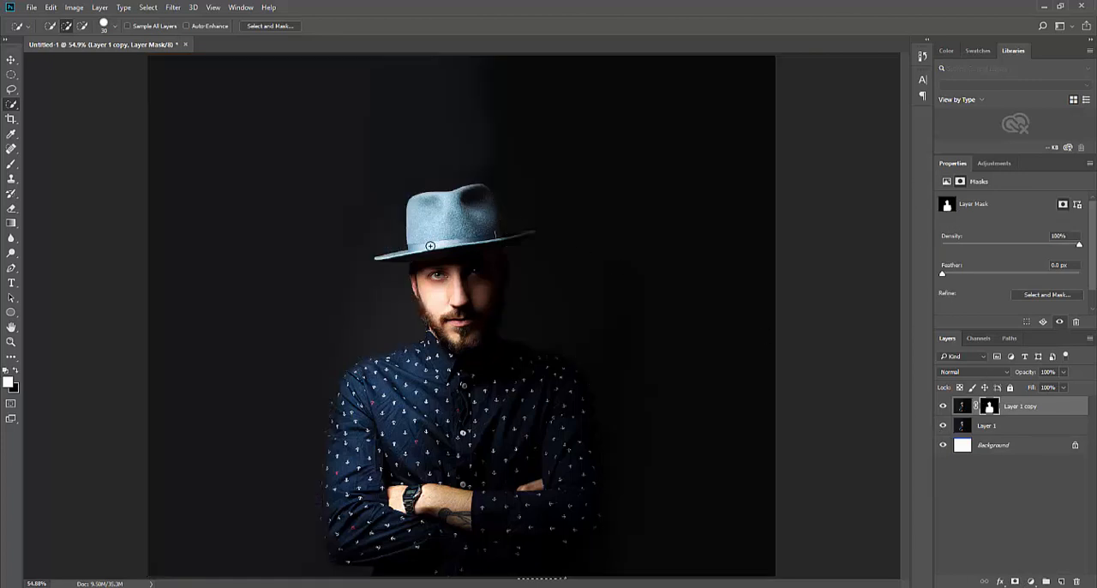
Add a Levels adjustment layer directly above the masked Layer 1 copy
key("v")
left_click(794, 310)
scroll(469, 245, "up", 5)
left_click_drag(475, 271, 498, 248)
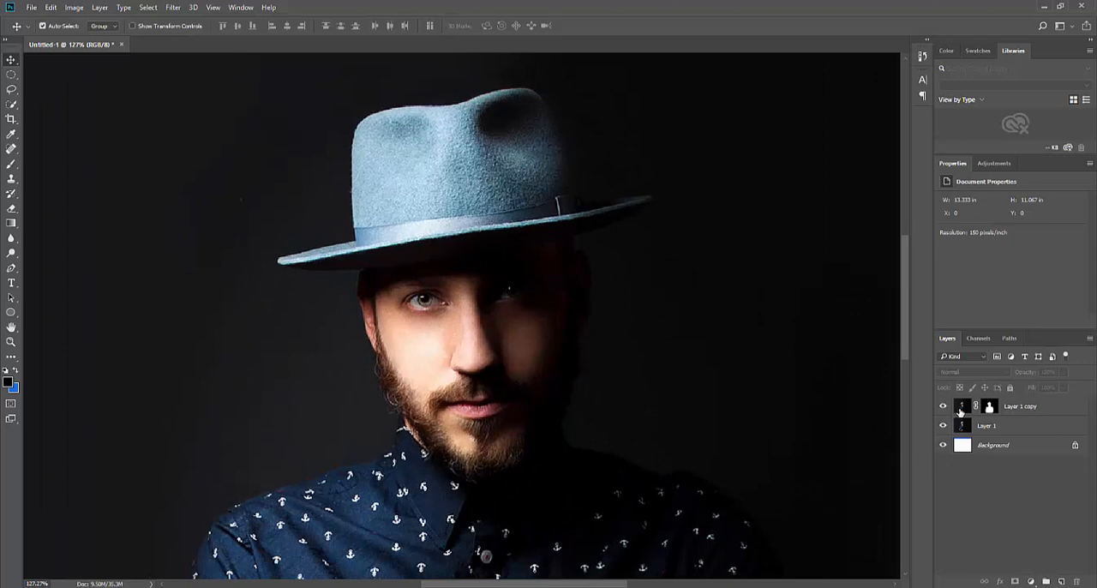
left_click(961, 413)
left_click(1030, 581)
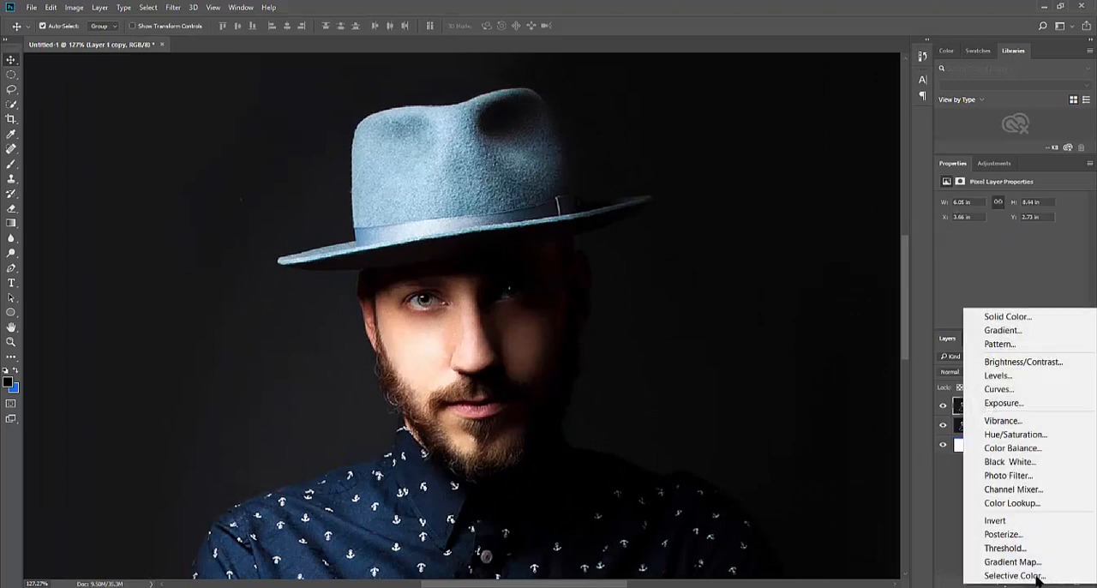
left_click(1048, 377)
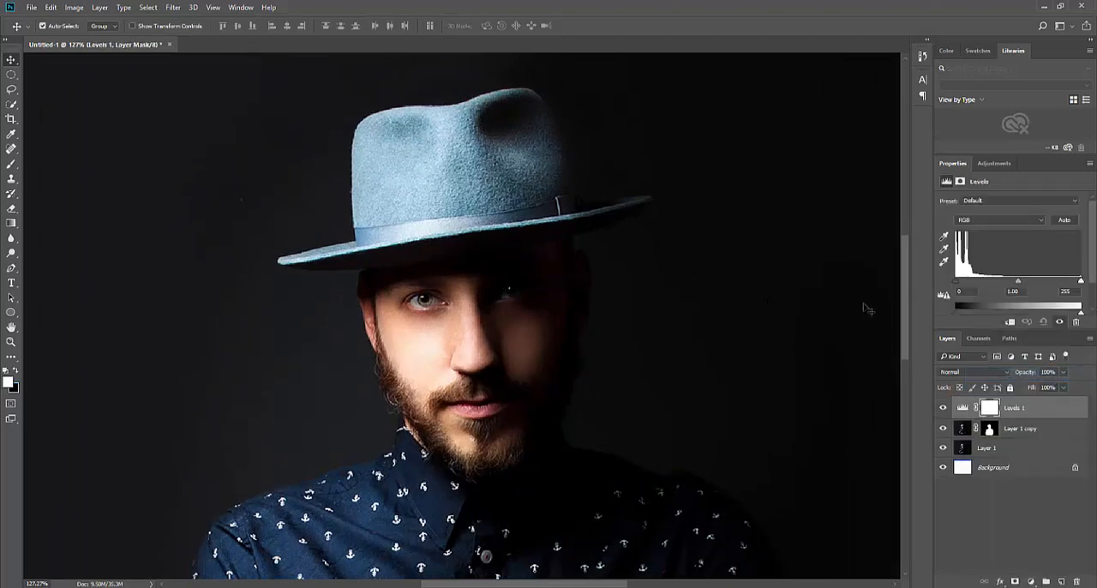
Dock the Properties and Adjustments panels as icons and enlarge the opened Levels properties to show all settings
scroll(707, 248, "down", 5)
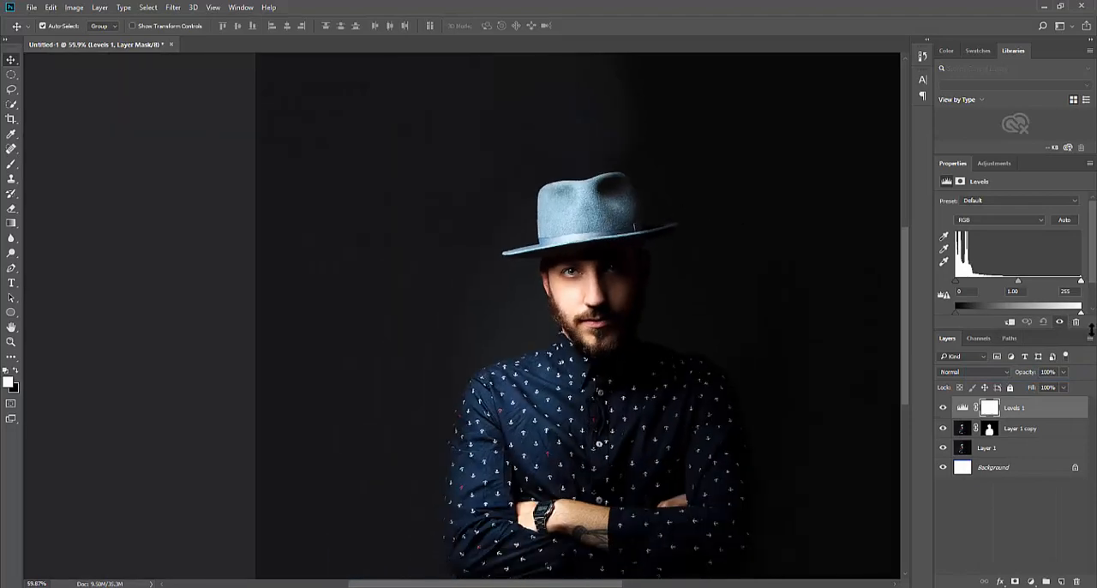
left_click_drag(1014, 164, 924, 135)
left_click(948, 118)
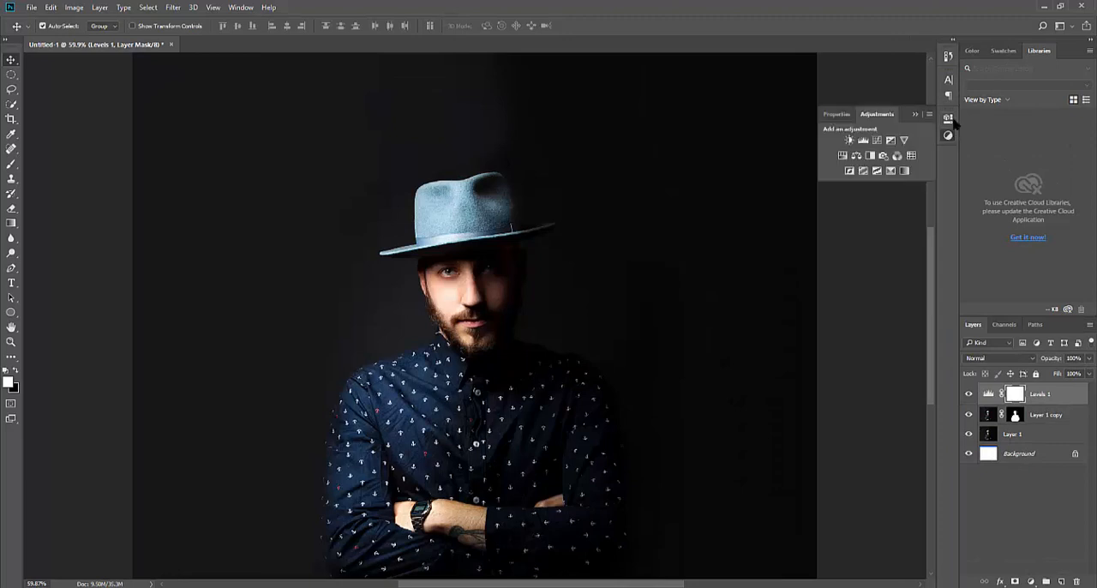
scroll(929, 184, "down", 2)
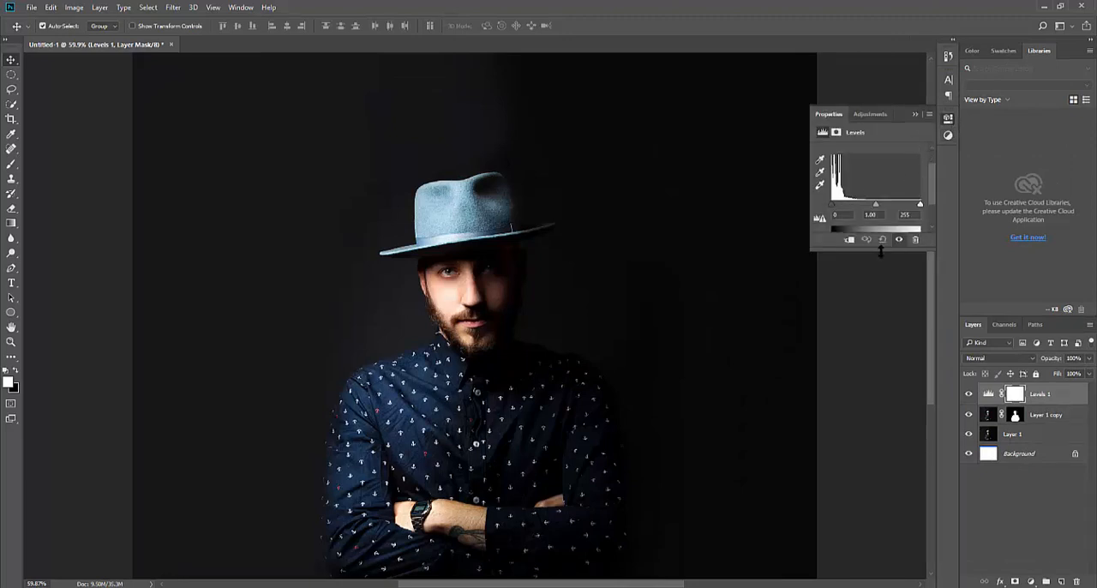
left_click_drag(878, 250, 894, 313)
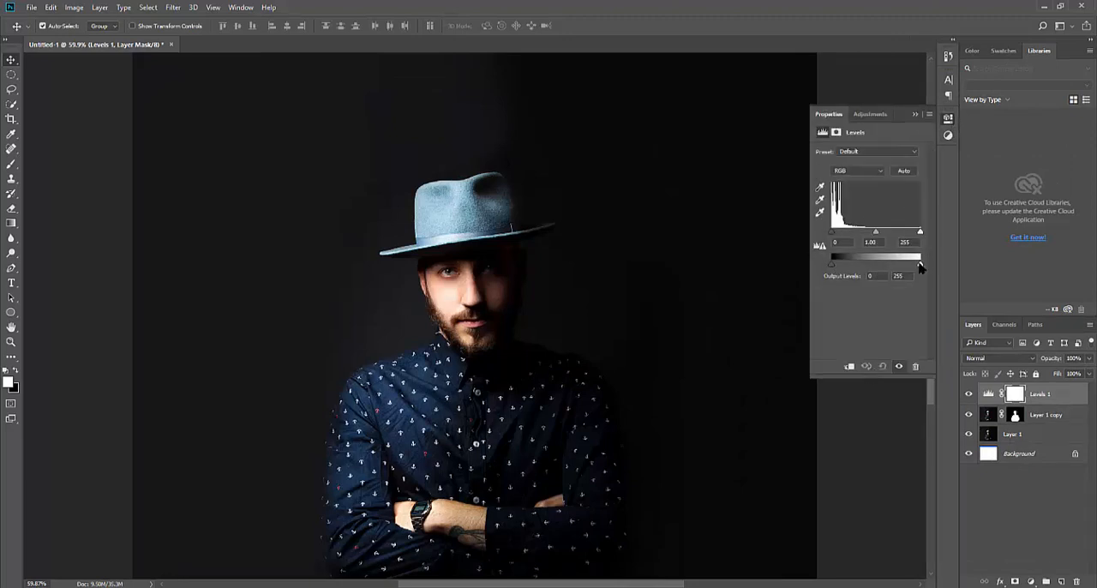
Lower the Levels white output level to 105 and clip the adjustment to Layer 1 copy
left_click_drag(920, 263, 868, 276)
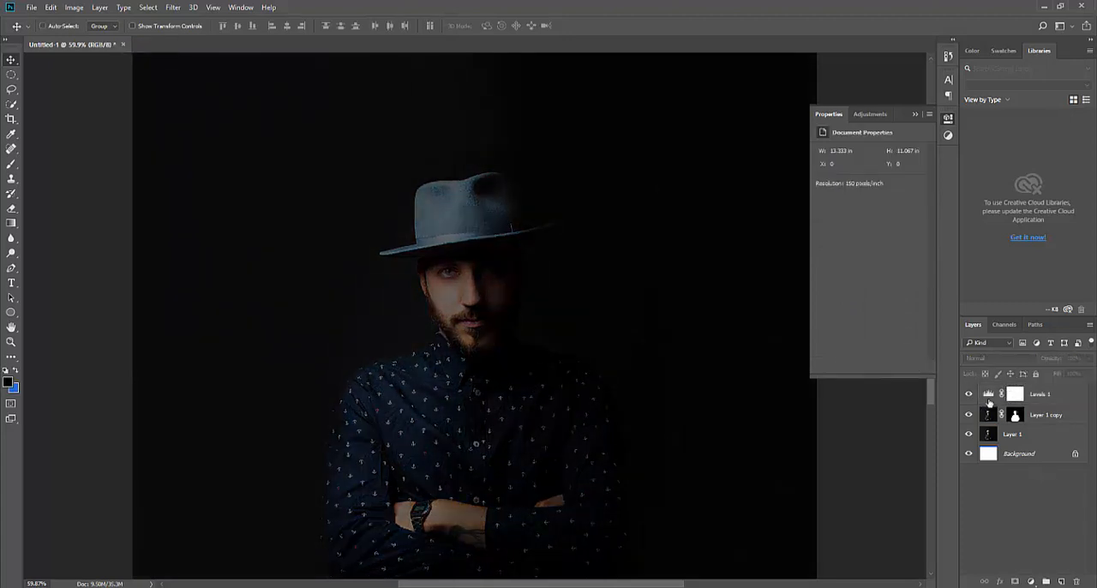
left_click(990, 394)
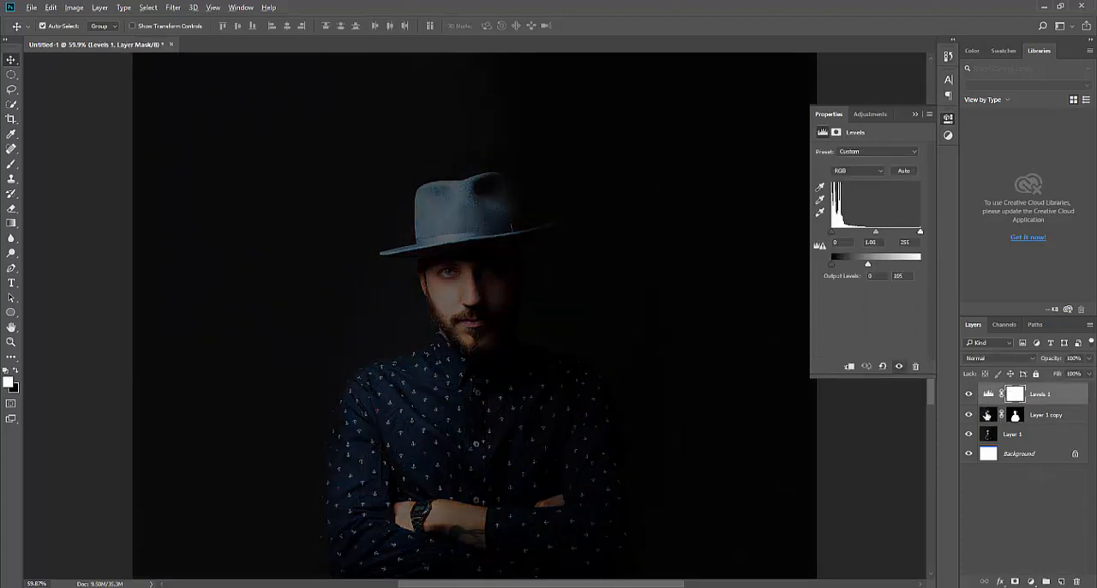
right_click(1064, 394)
left_click(839, 338)
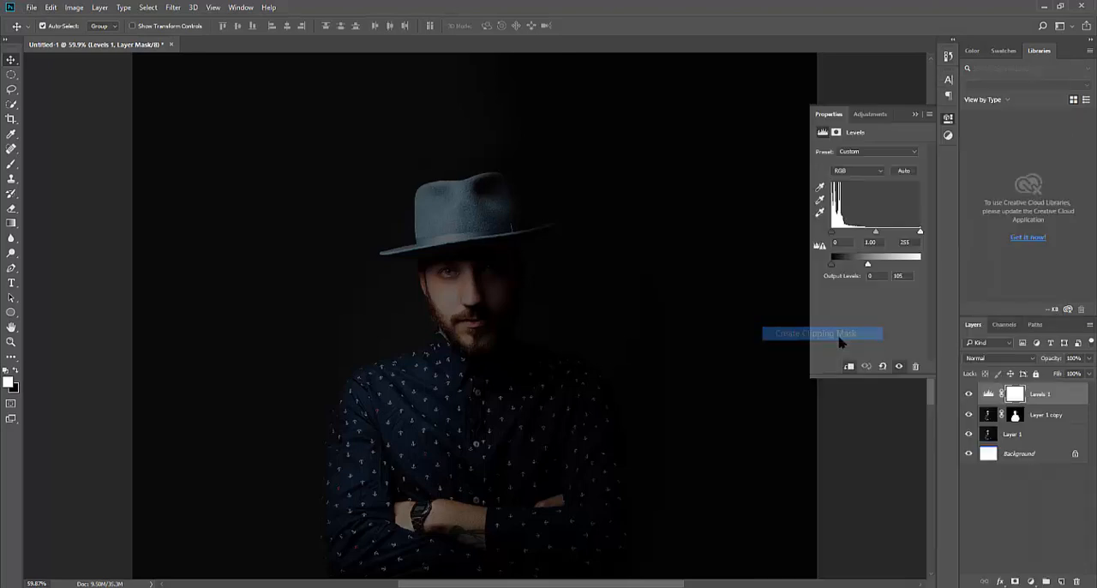
Add a solid color fill layer above Levels 1 using the hex color 1771ec copied from Notepad, and set its blend mode to Soft Light
left_click(1033, 582)
left_click(1061, 316)
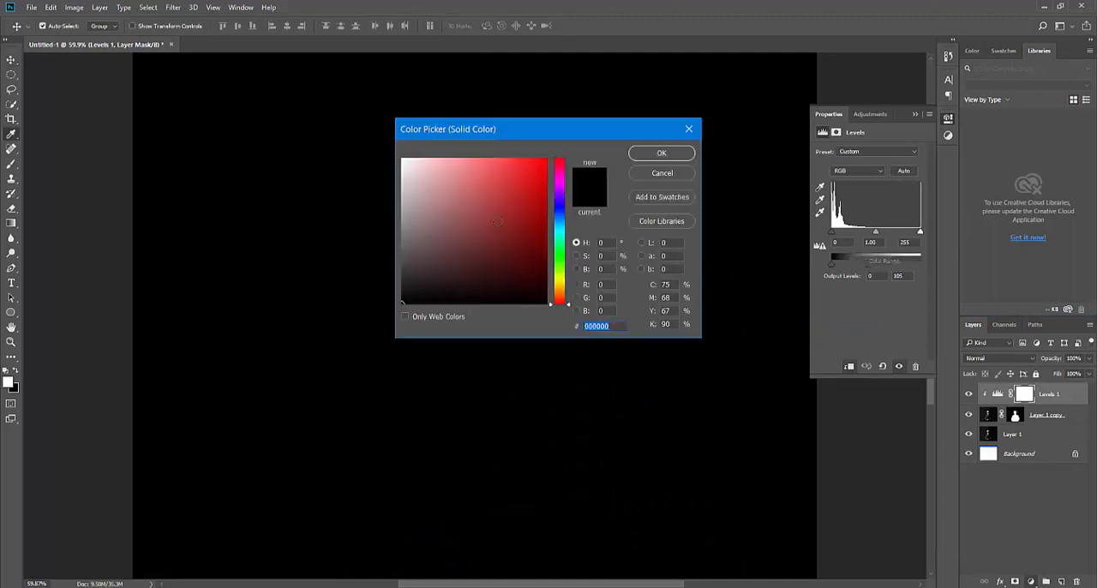
left_click(560, 221)
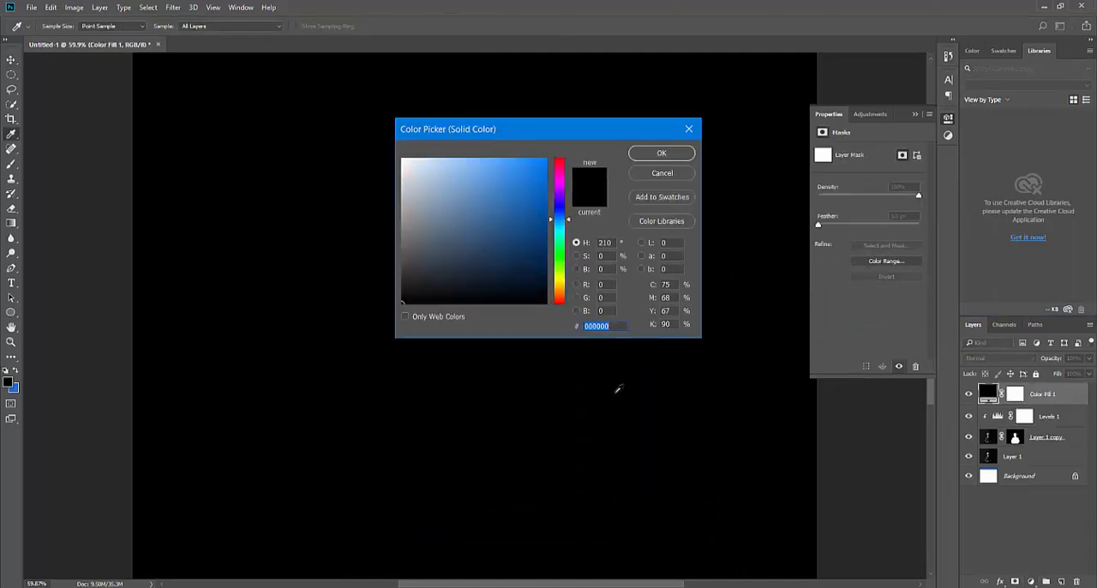
left_click(515, 552)
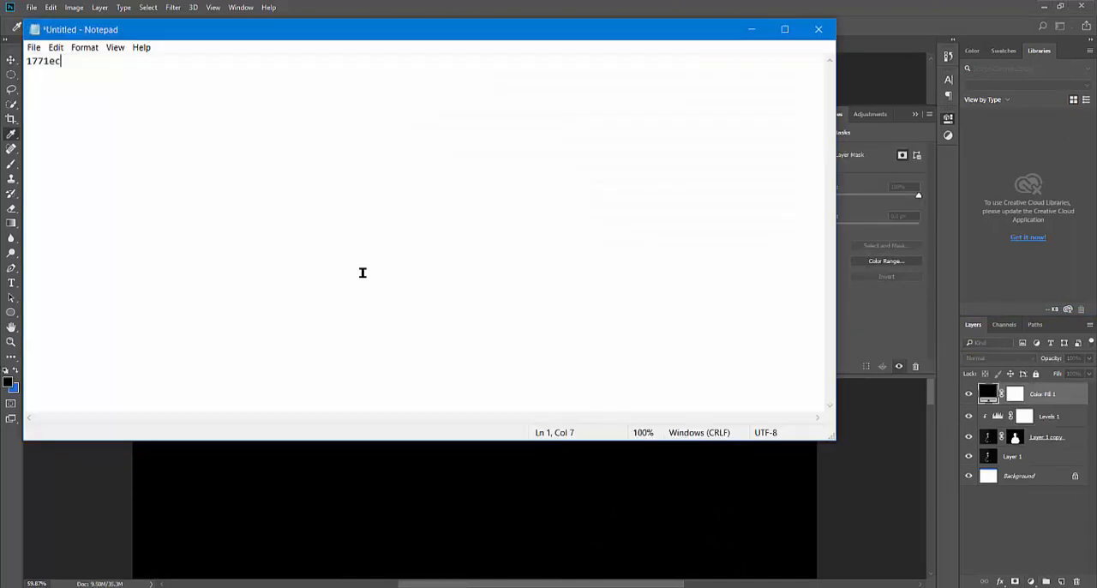
left_click_drag(72, 70, 2, 56)
key("ctrl+c")
left_click(752, 29)
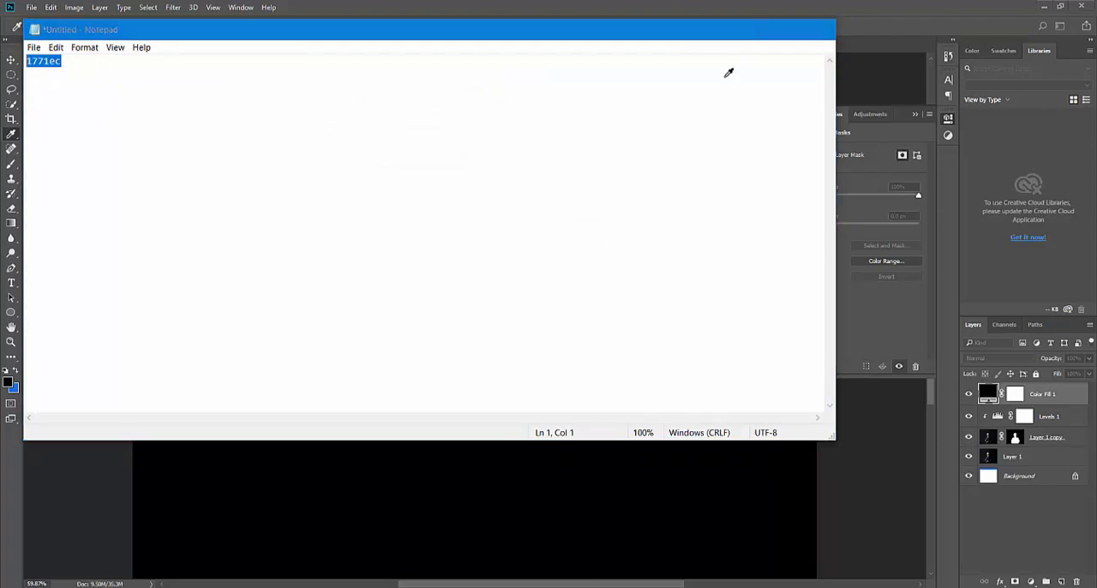
left_click_drag(610, 326, 546, 326)
key("ctrl+v")
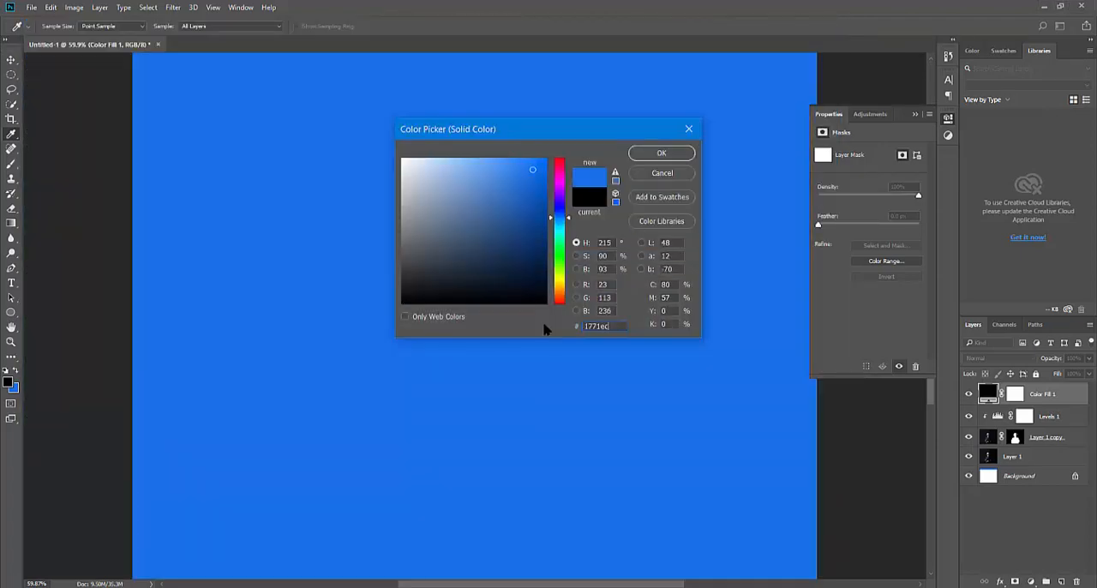
left_click(662, 152)
left_click(995, 360)
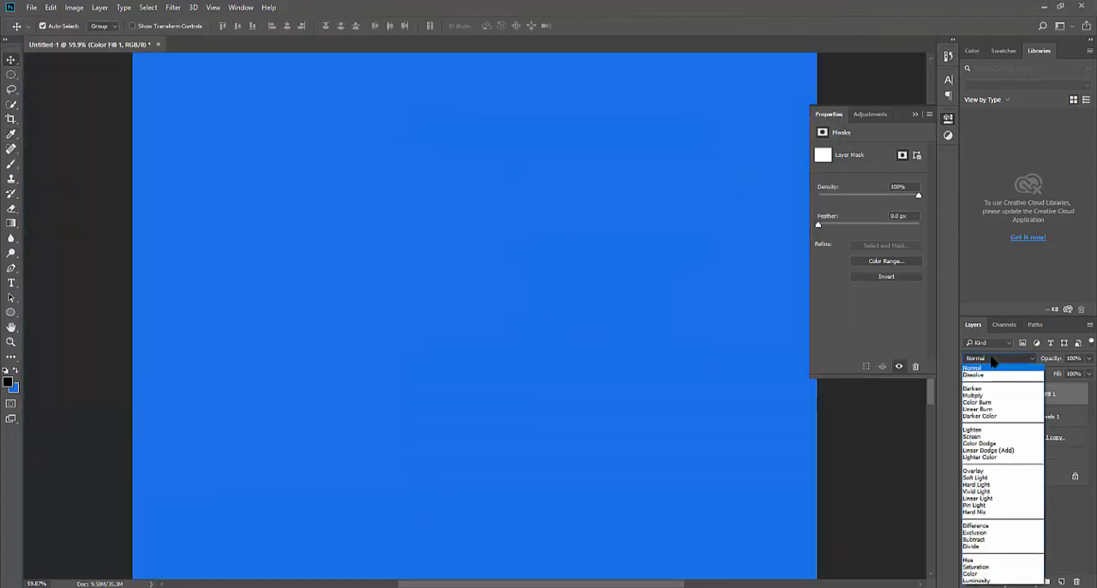
left_click(995, 481)
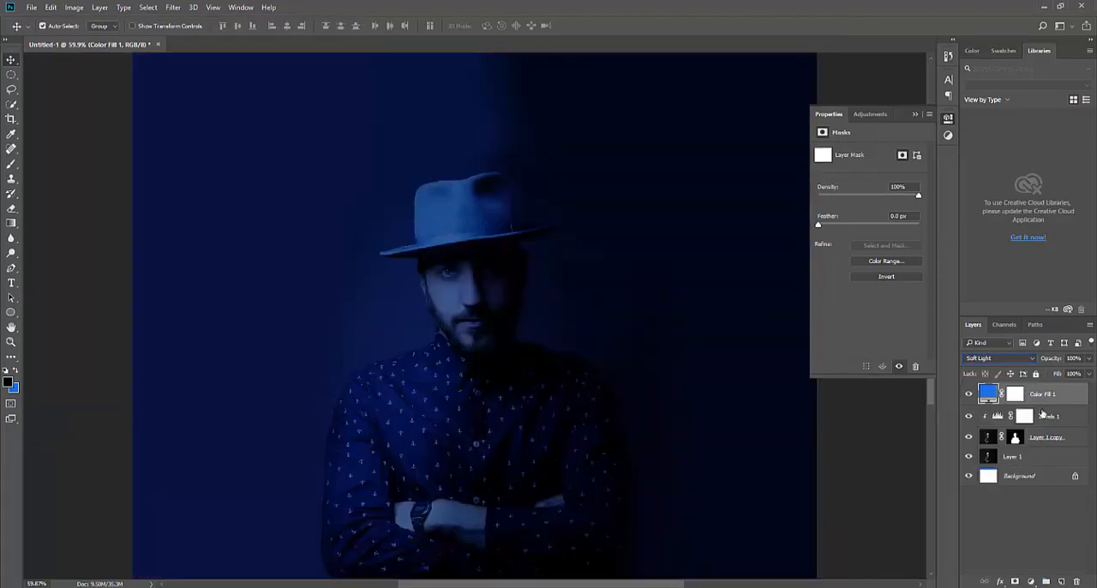
Add a second Levels adjustment layer on top of the stack, lower its white output level to 128, and collapse its properties
left_click(1036, 520)
left_click(1031, 582)
left_click(1001, 373)
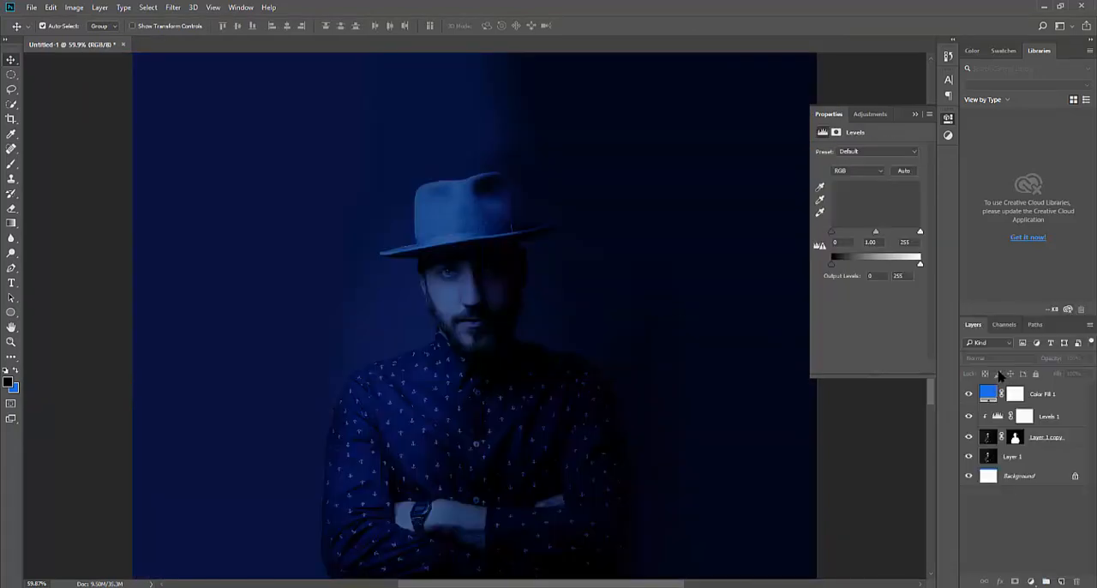
left_click_drag(920, 264, 880, 267)
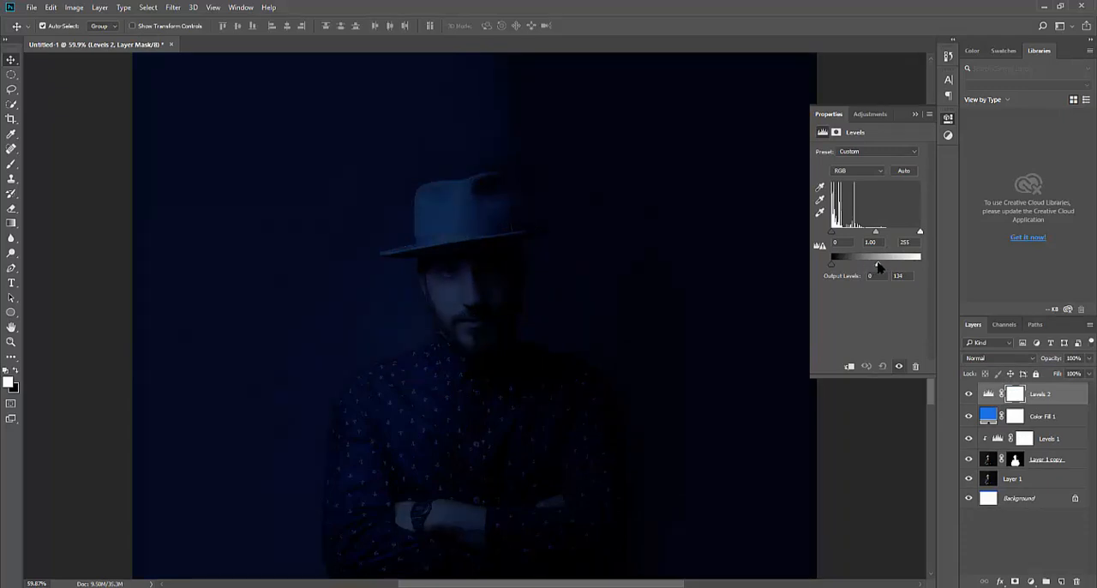
left_click(906, 486)
left_click(915, 116)
scroll(487, 253, "down", 2)
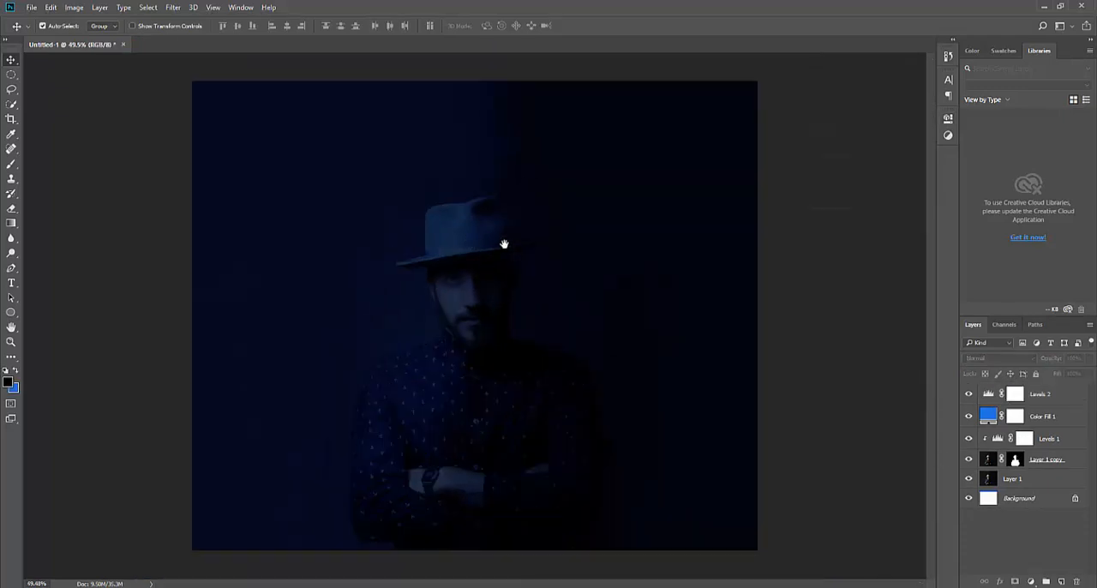
Draw a circle about 1158 px wide around the man's head and chest, with no fill and a white stroke
left_click(220, 210)
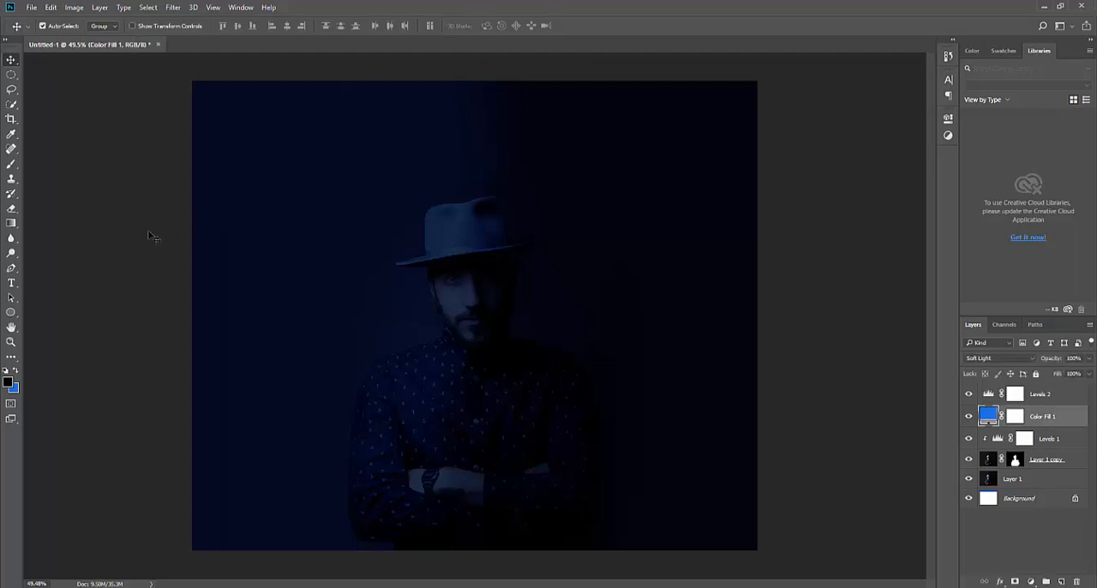
left_click(11, 312)
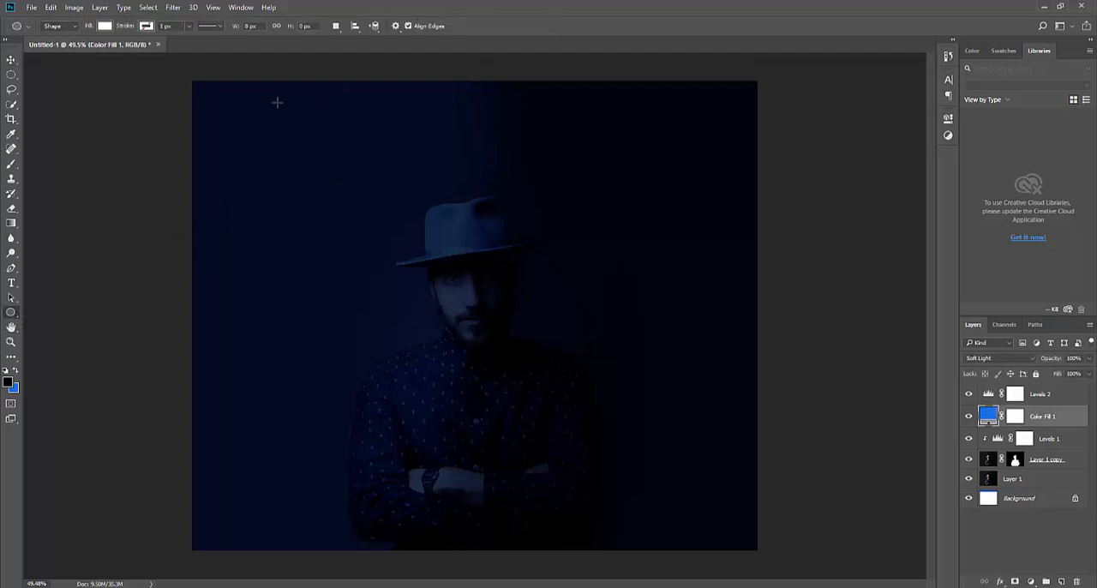
left_click(104, 26)
left_click(63, 49)
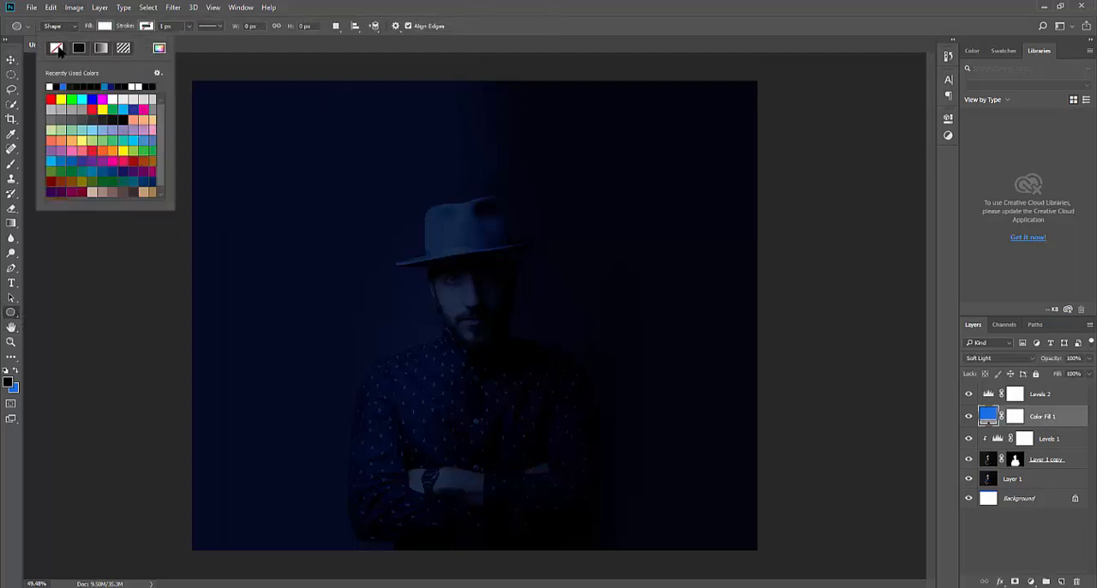
left_click(146, 27)
left_click(91, 86)
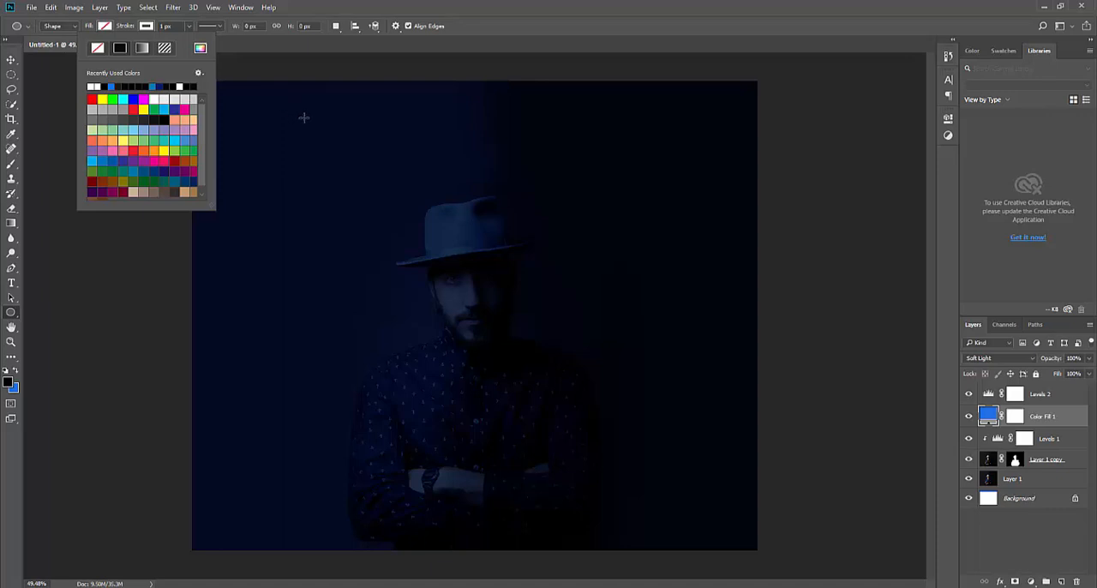
left_click_drag(306, 125, 642, 455)
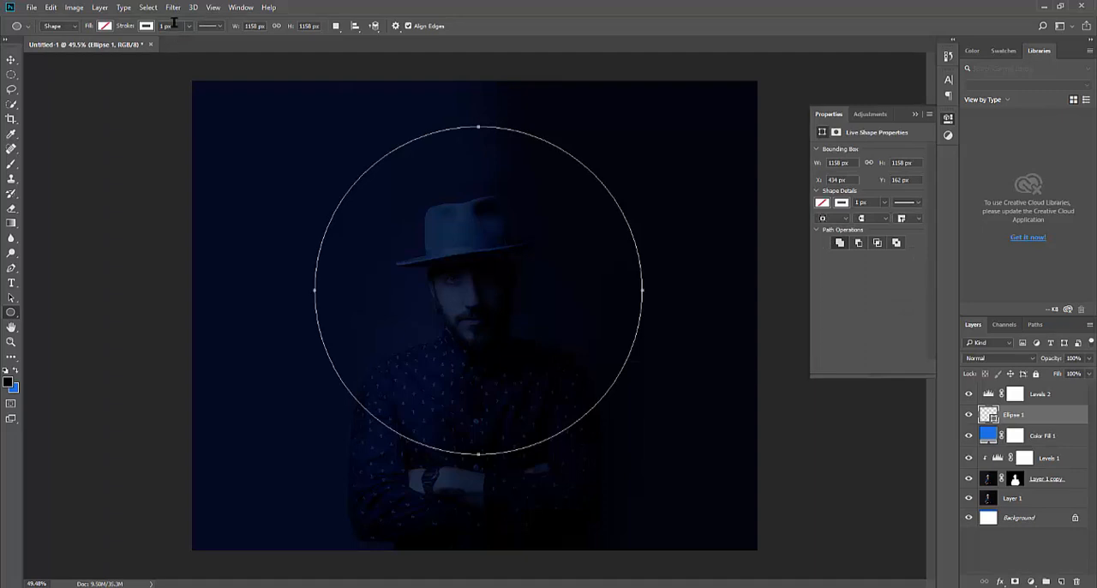
Set the circle's stroke width to 25 px and move its layer above Levels 2
left_click(172, 25)
left_click(146, 25)
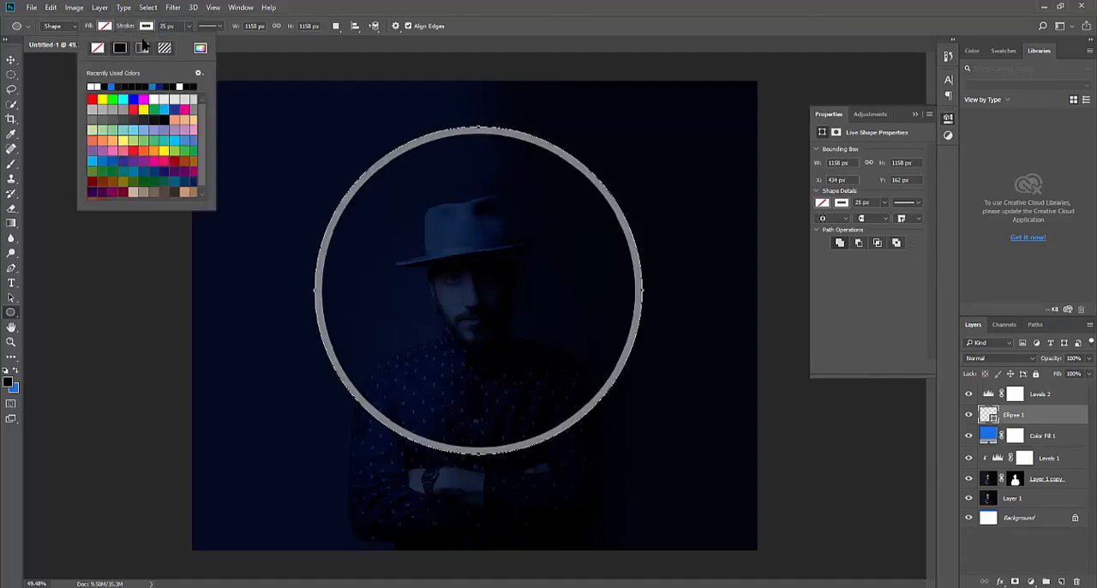
left_click(15, 60)
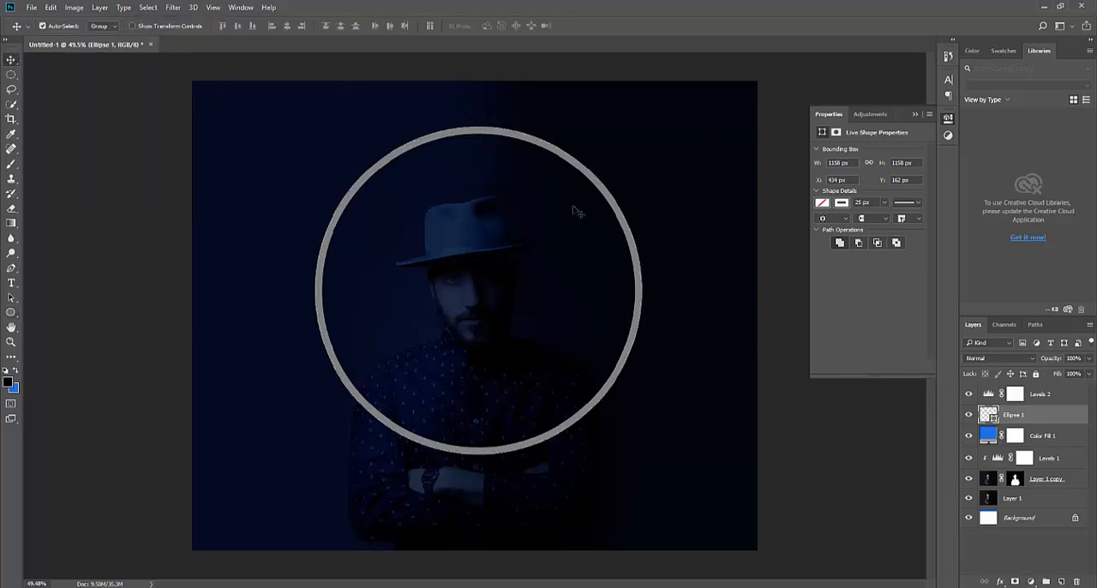
key("ctrl+]")
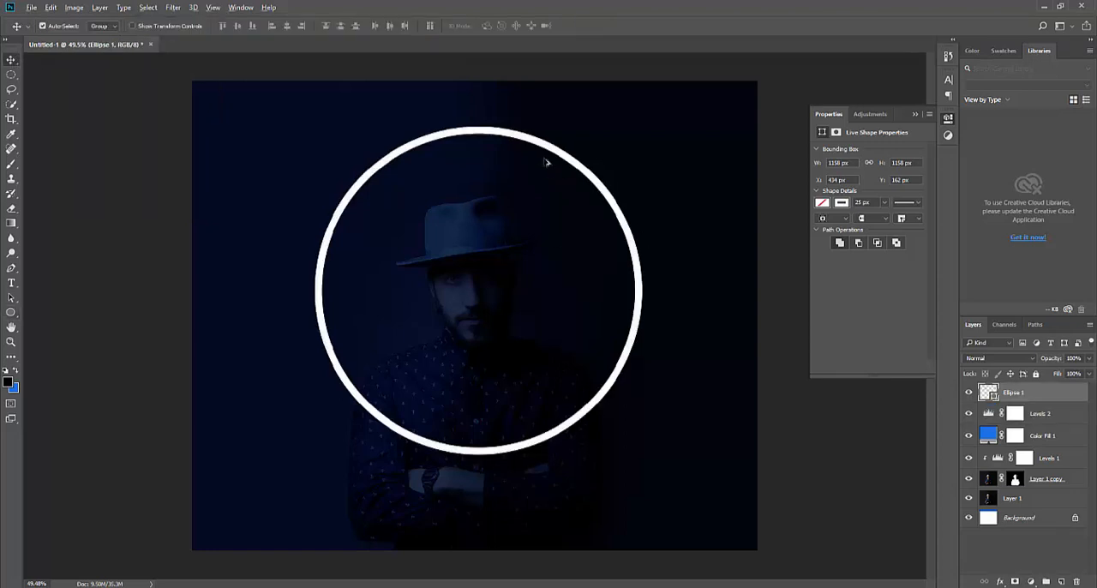
Give the Ellipse 1 layer a bright blue Multiply inner shadow with 66% opacity and a size of 27 px
scroll(546, 159, "up", 4)
scroll(594, 124, "up", 1)
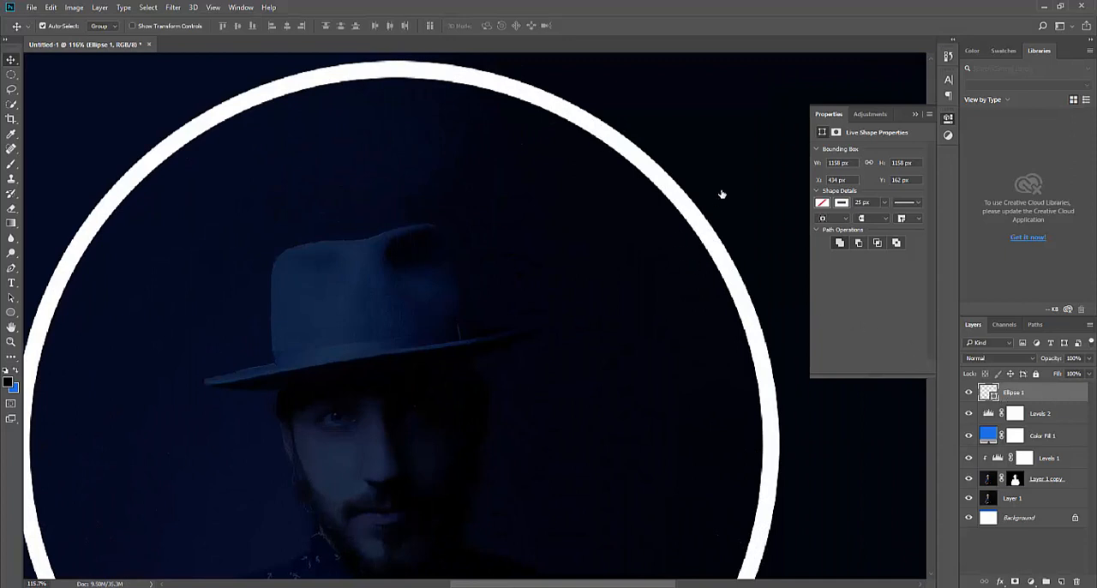
double_click(1053, 392)
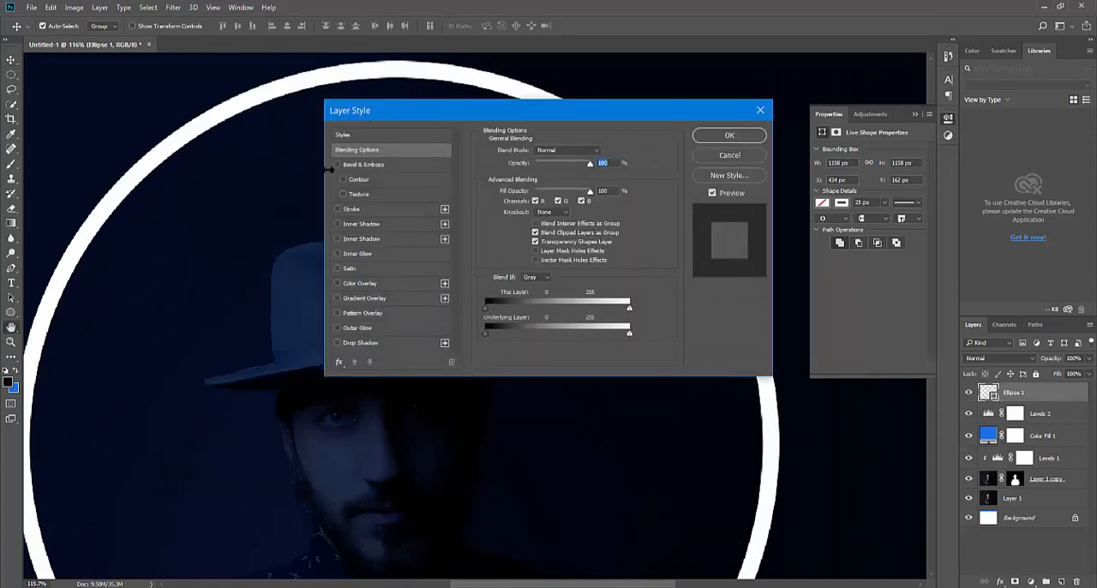
left_click(362, 243)
left_click_drag(434, 115, 316, 336)
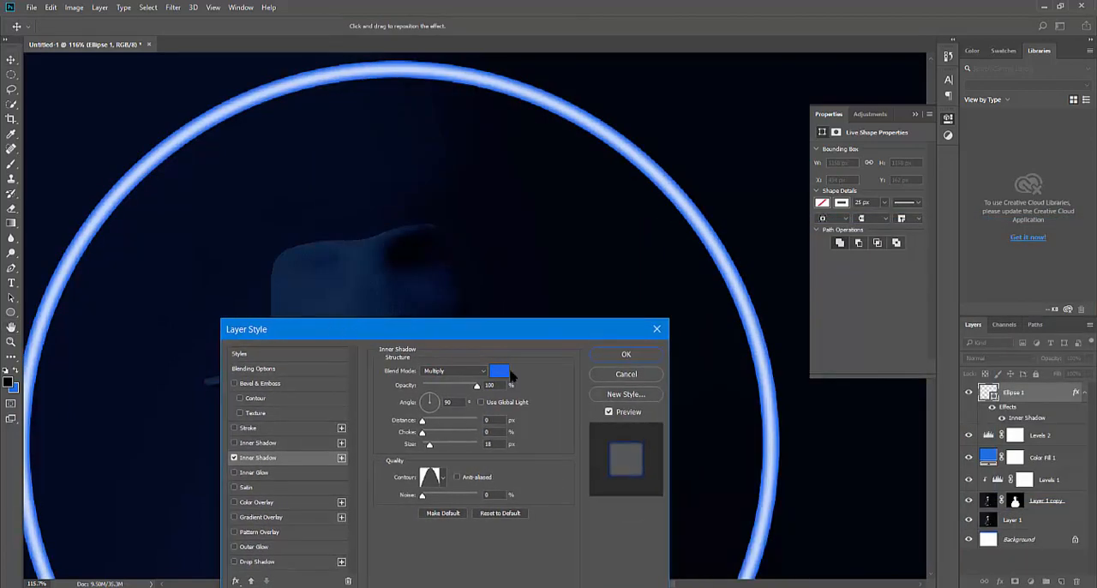
left_click(500, 370)
left_click_drag(558, 221, 558, 222)
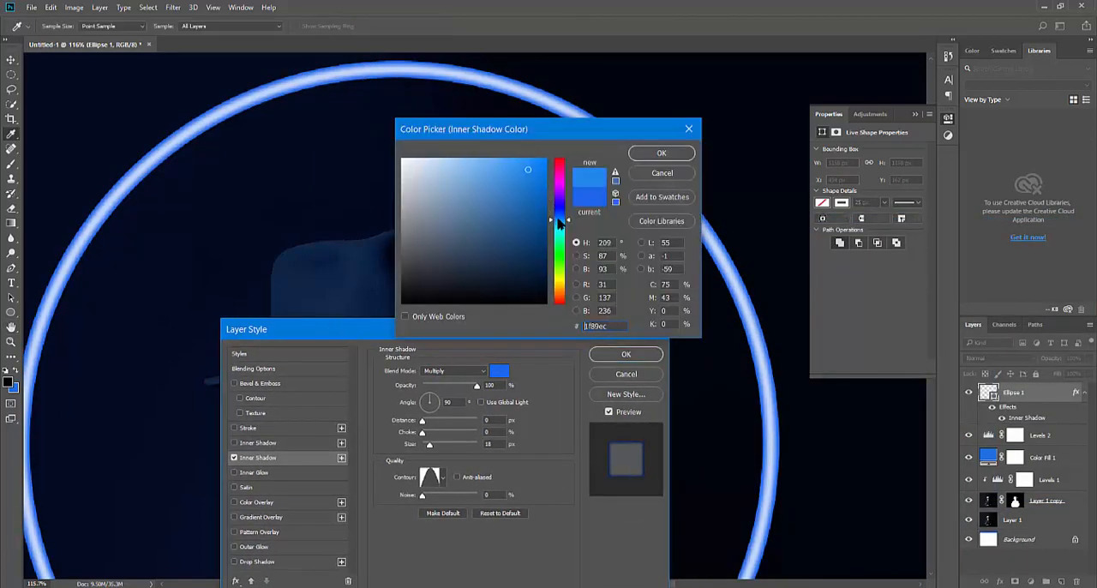
left_click_drag(536, 163, 549, 157)
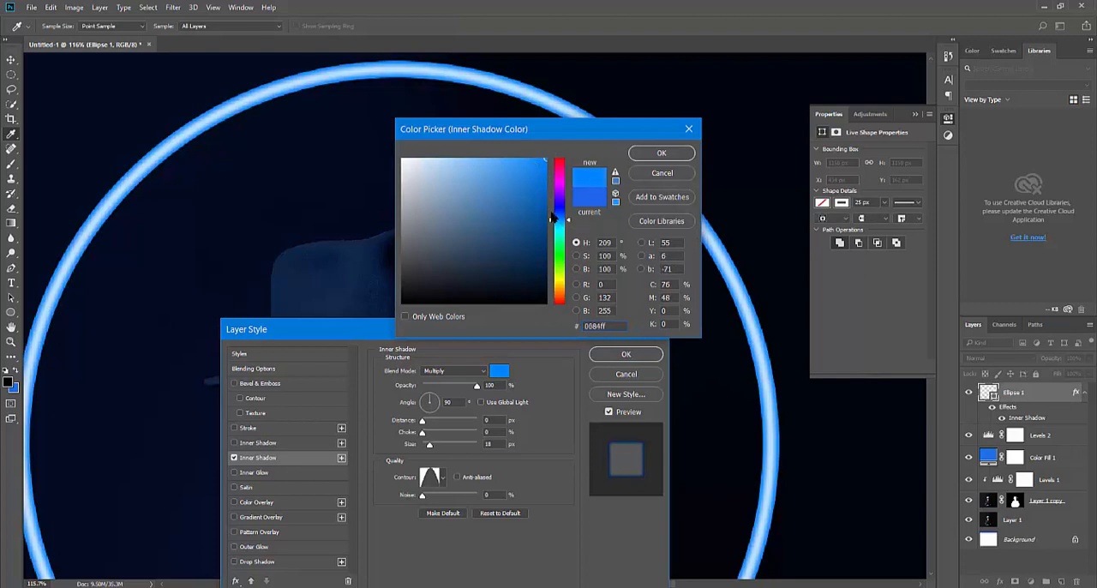
left_click_drag(558, 220, 558, 221)
left_click(661, 153)
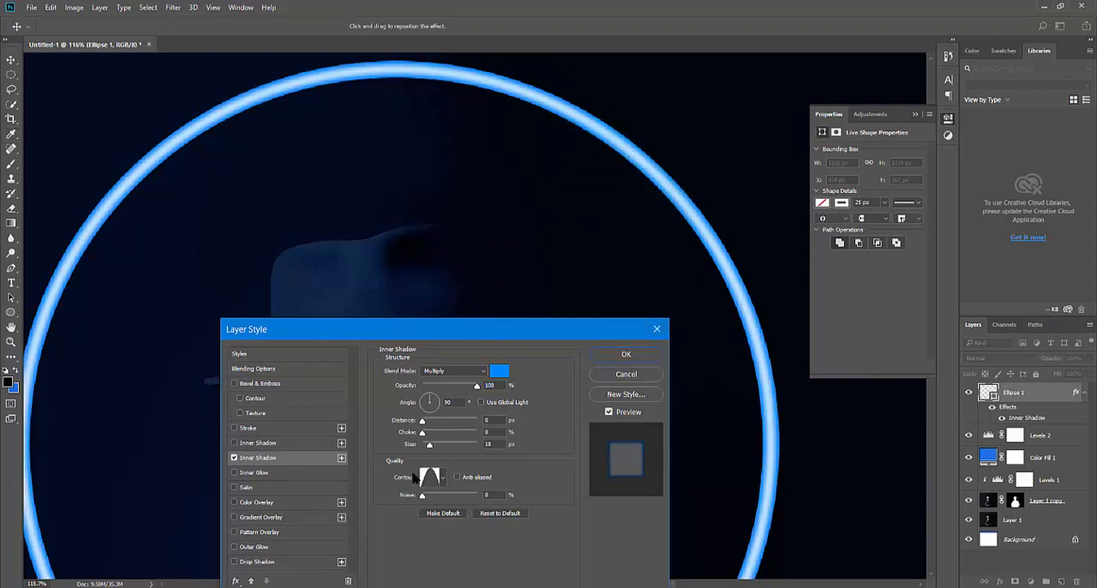
left_click(487, 385)
left_click_drag(431, 444, 429, 444)
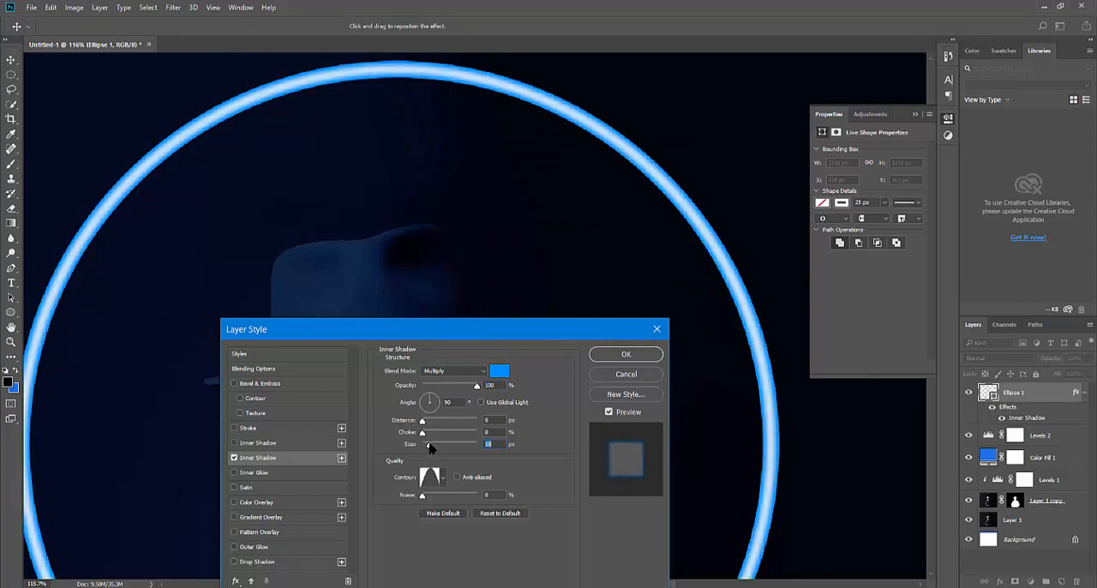
Enable a second inner shadow on the circle with color 00b4ff and a size of 46 px
left_click(302, 443)
left_click(498, 372)
left_click_drag(504, 181, 546, 158)
left_click_drag(559, 216, 559, 224)
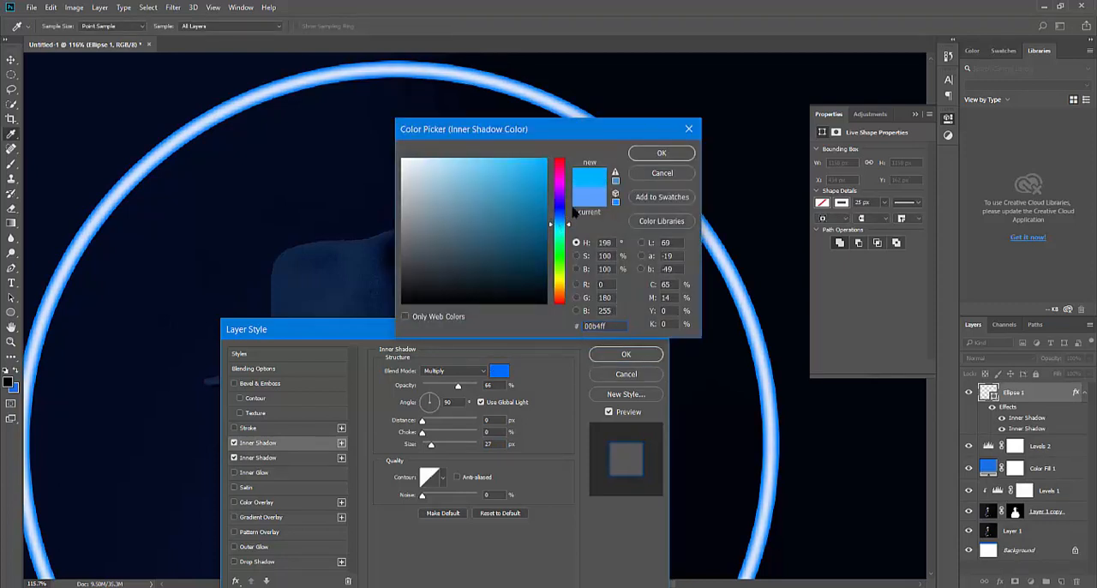
key("Return")
left_click_drag(431, 449, 436, 448)
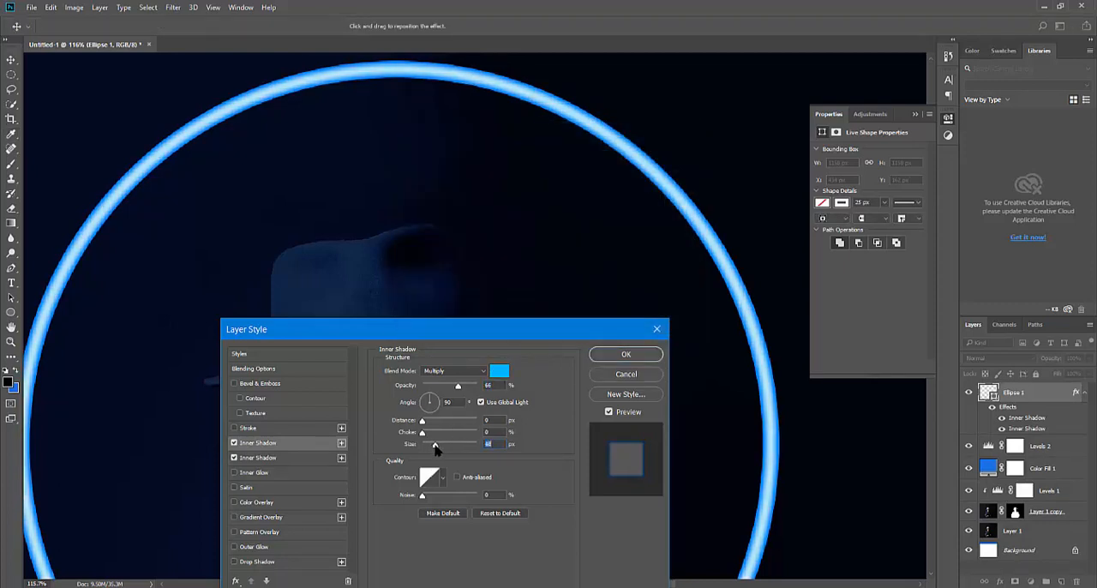
Add a light blue outer glow to the circle with 2% noise, 5% spread, 92 px size, linear contour and 42% range
left_click_drag(340, 330, 355, 196)
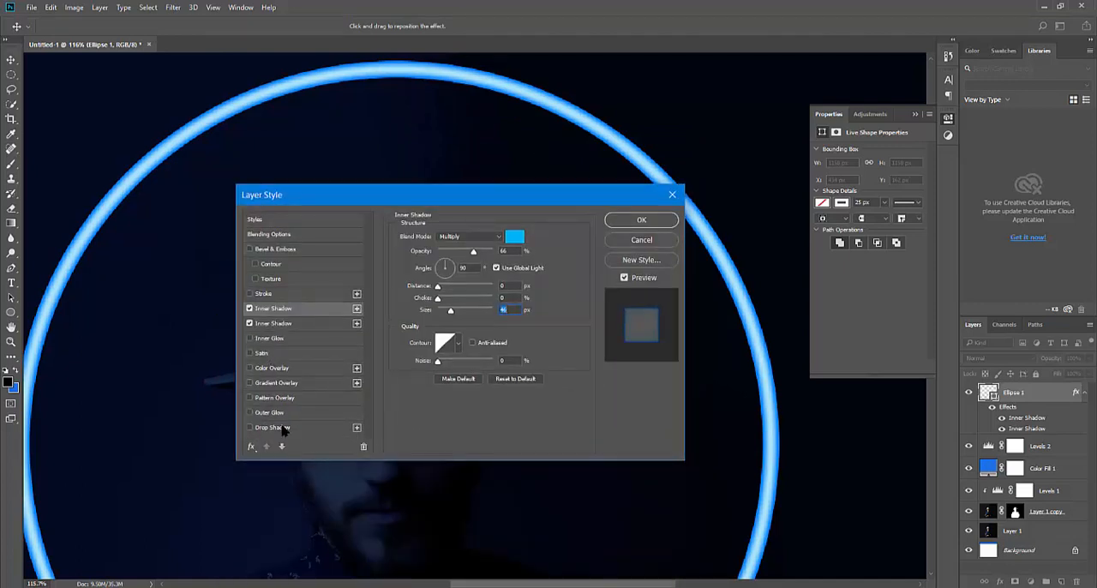
left_click(272, 413)
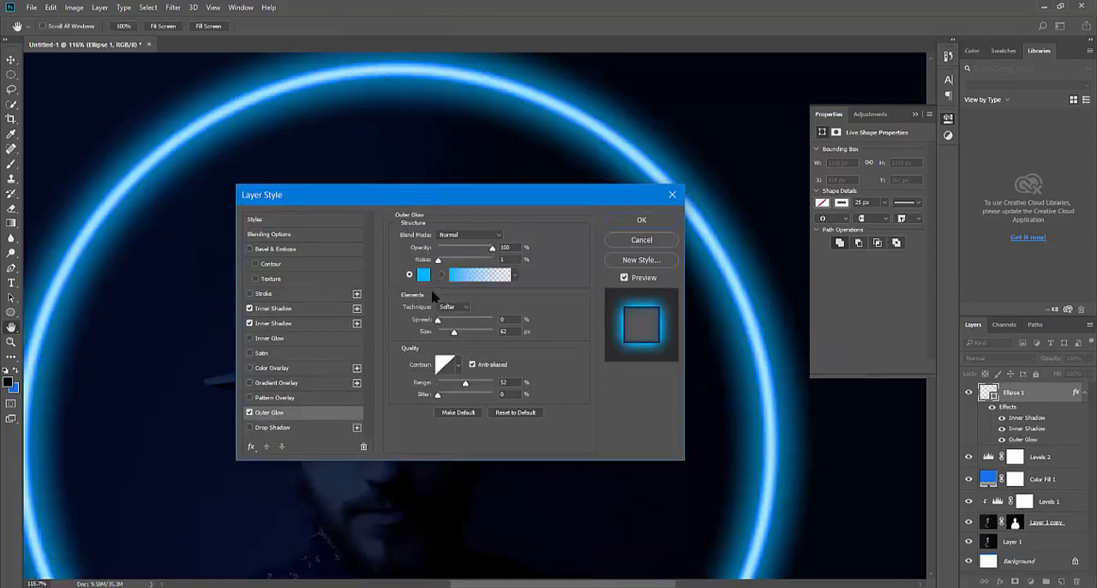
left_click_drag(471, 195, 464, 213)
left_click_drag(501, 276, 464, 275)
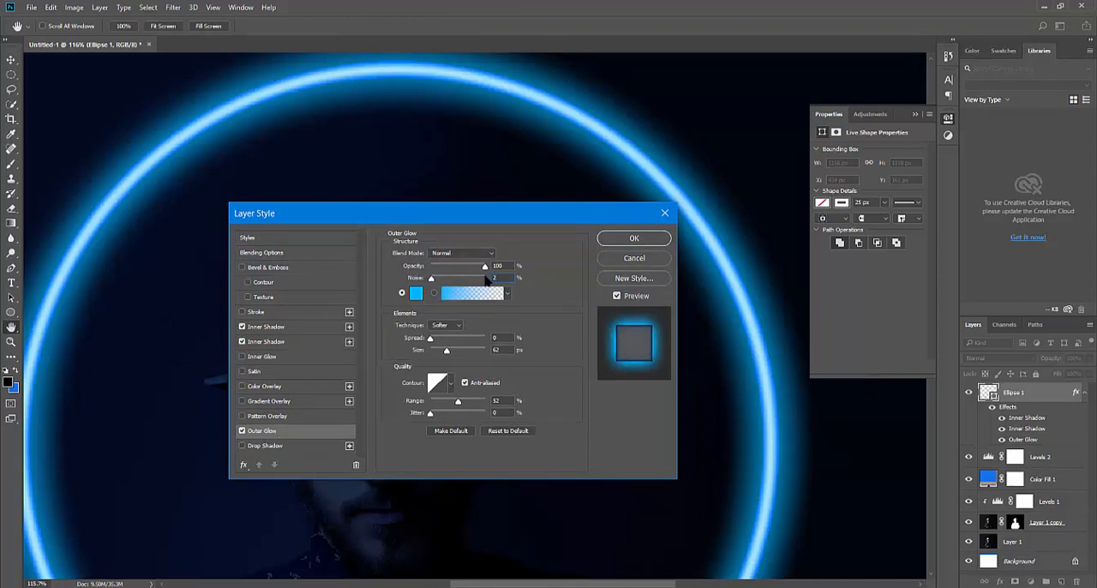
left_click_drag(448, 352, 433, 340)
left_click(445, 384)
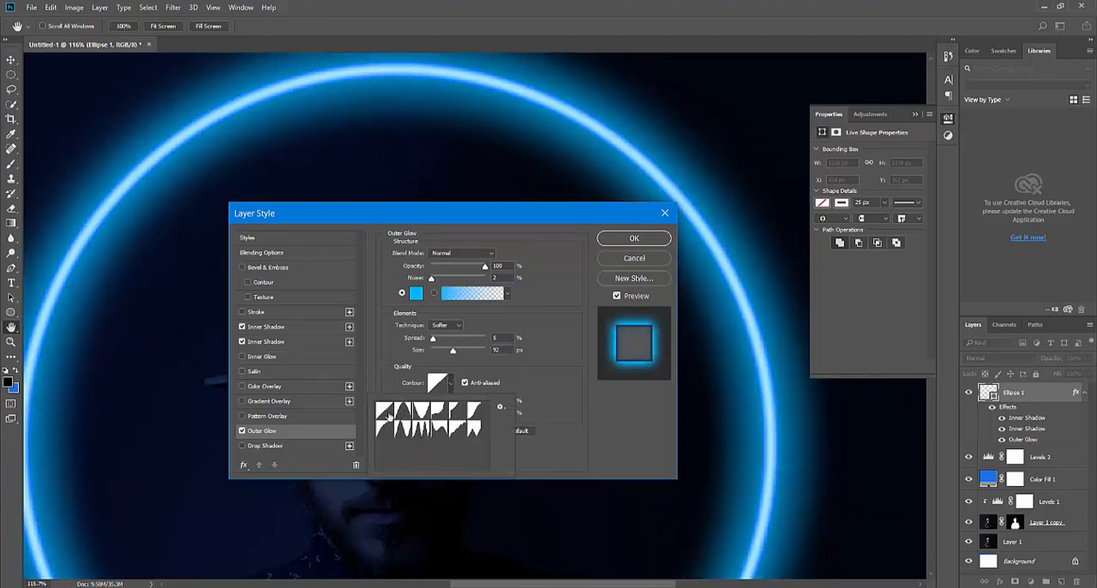
left_click(387, 415)
left_click(542, 396)
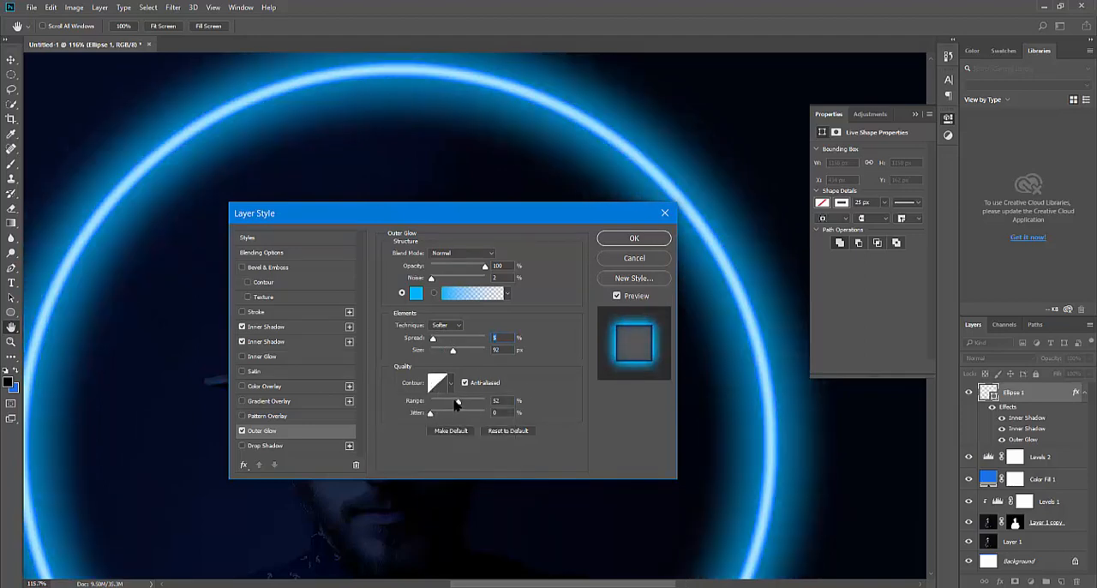
left_click_drag(457, 404, 456, 404)
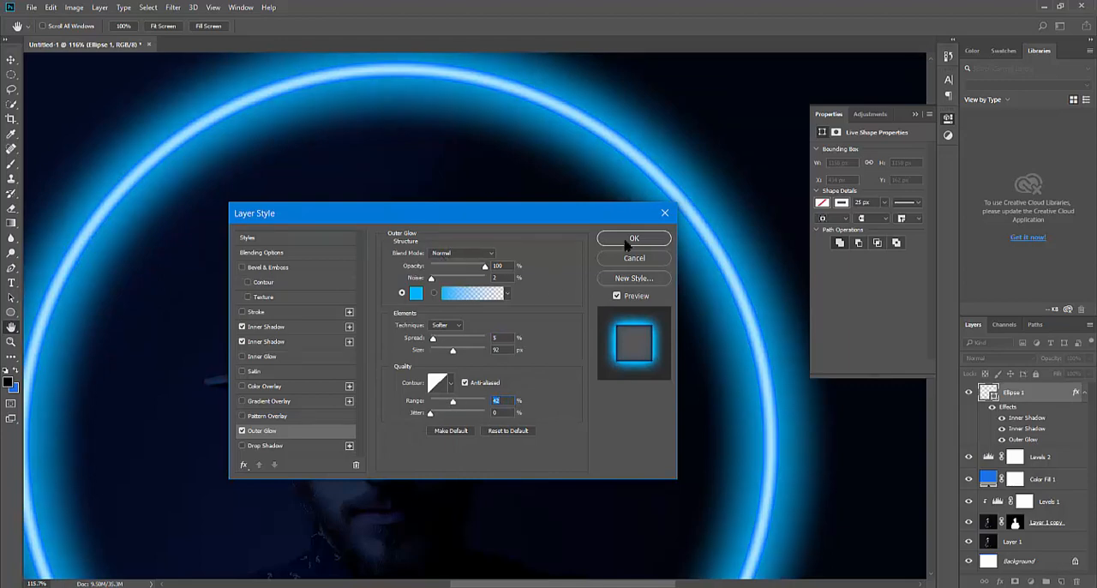
Enable a drop shadow on the circle and set its color to blue 0066ff
left_click(268, 446)
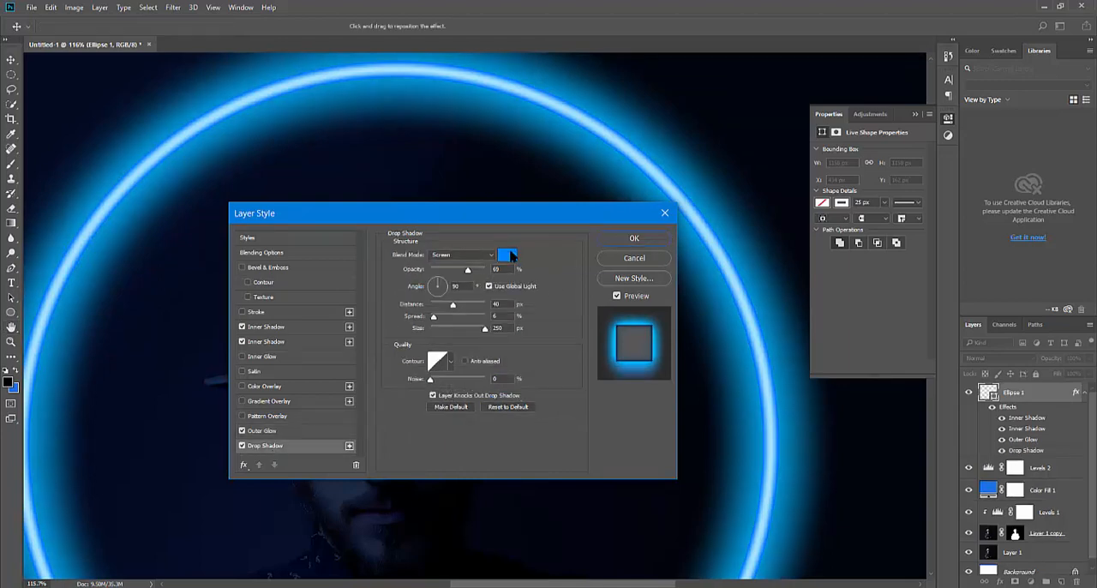
left_click(510, 256)
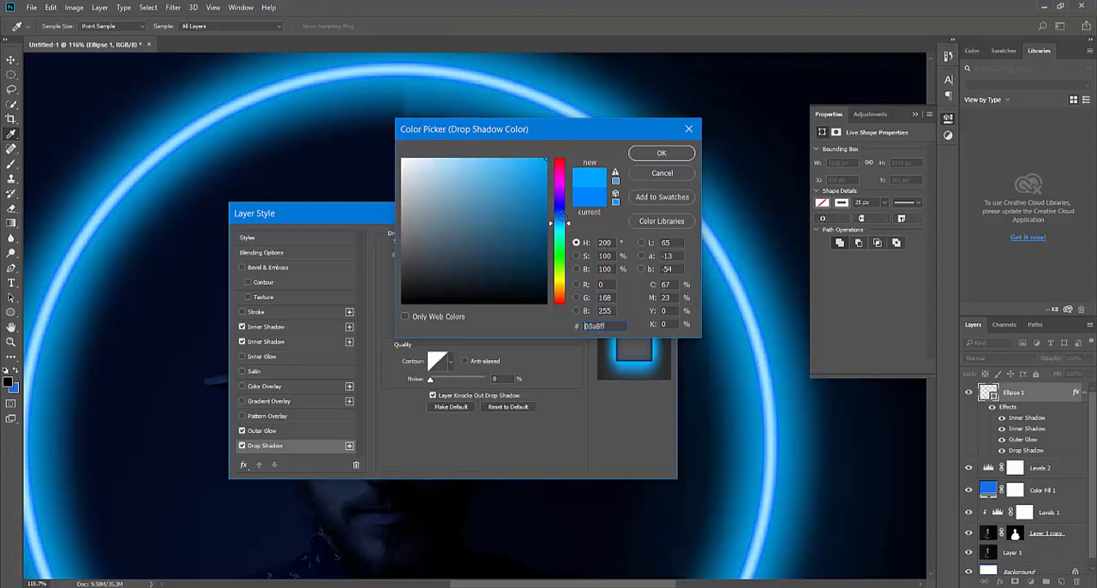
mouse_move(566, 221)
left_mouse_down()
mouse_move(570, 210)
mouse_move(561, 233)
mouse_move(564, 217)
left_mouse_up()
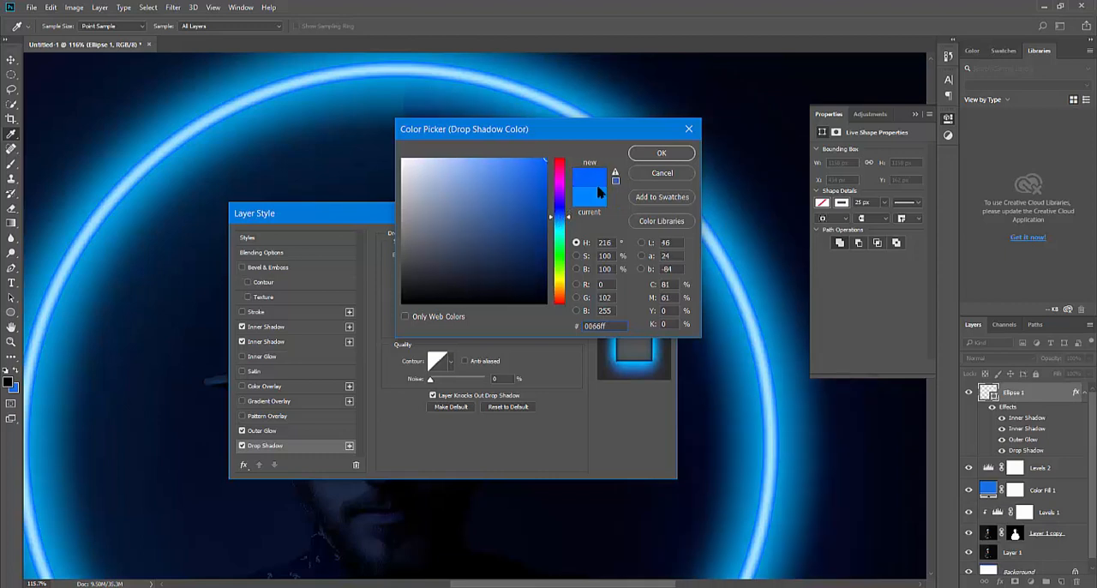
left_click(664, 153)
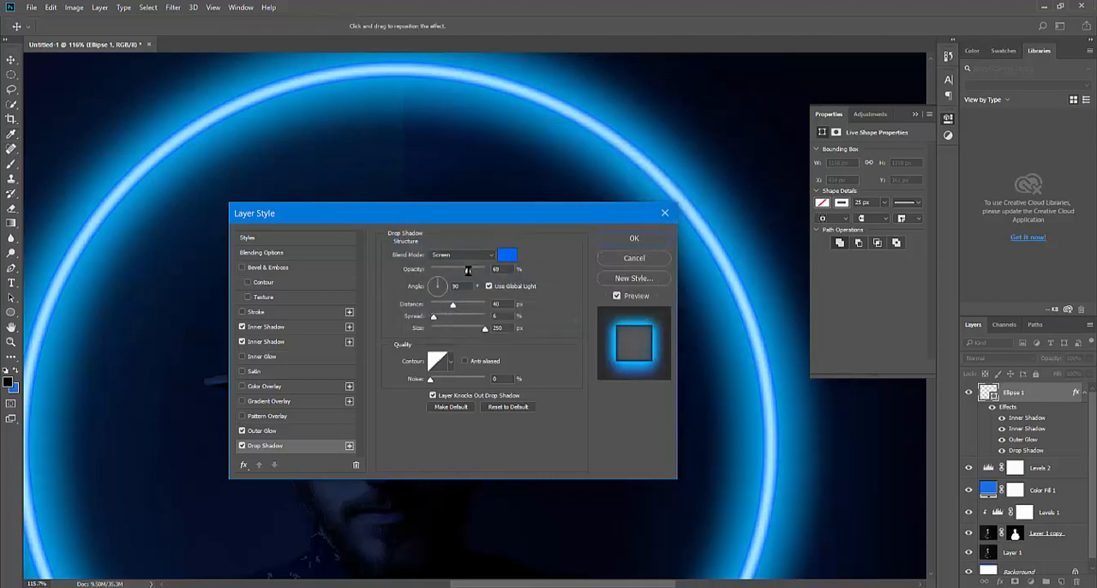
Use Screen blending for the drop shadow, reduce its opacity, adjust its size and apply the layer style
left_click(469, 255)
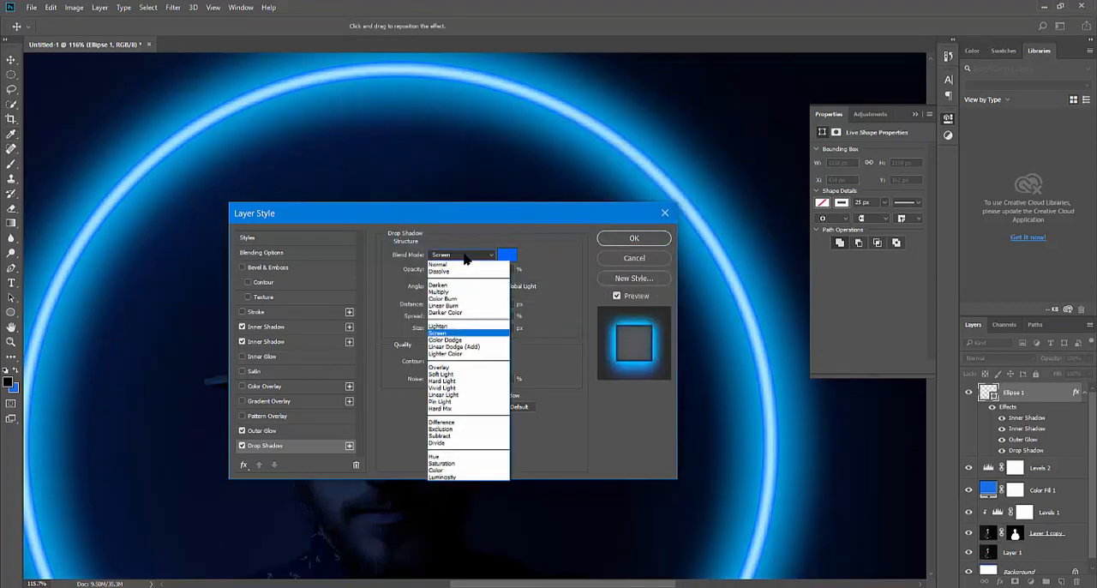
left_click(457, 330)
left_click_drag(470, 273, 467, 275)
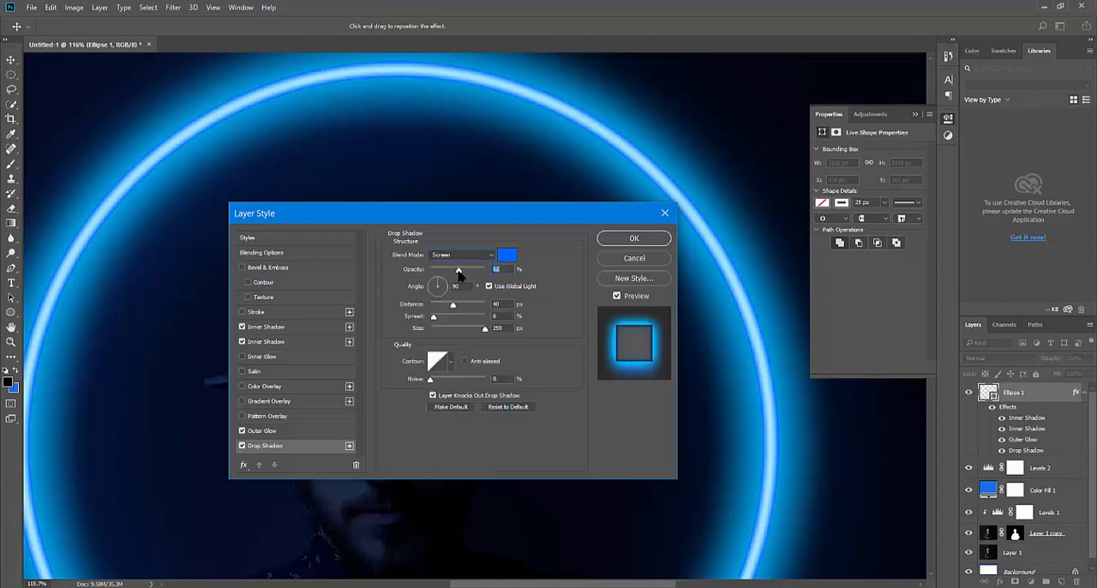
left_click_drag(485, 329, 445, 306)
left_click(638, 242)
key("ctrl+0")
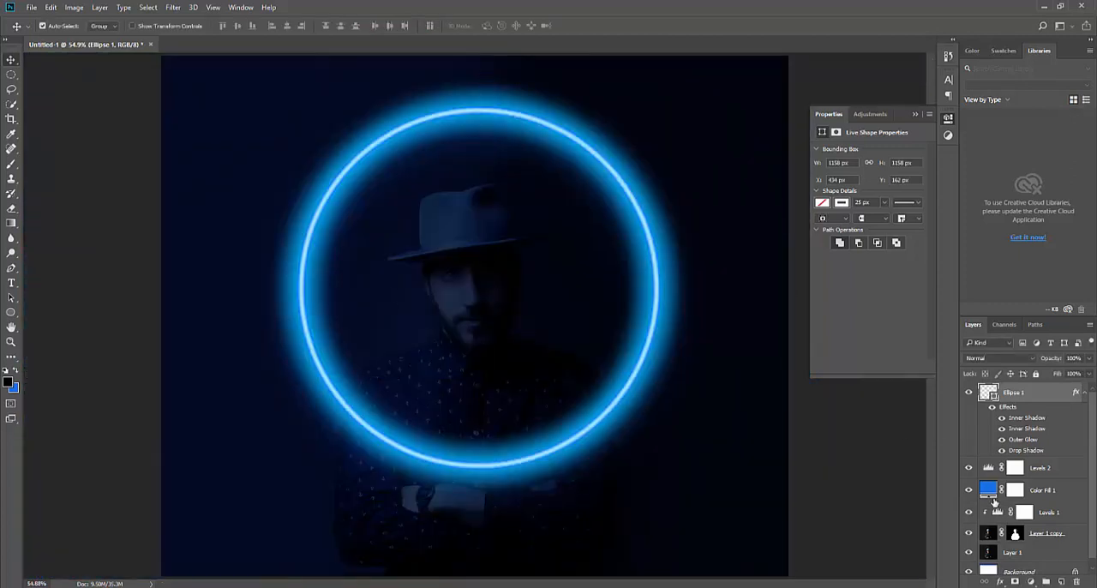
Mask the Ellipse 1 layer with the man's silhouette from the Layer 1 copy mask, and invert the new mask
left_click(1016, 535, "ctrl")
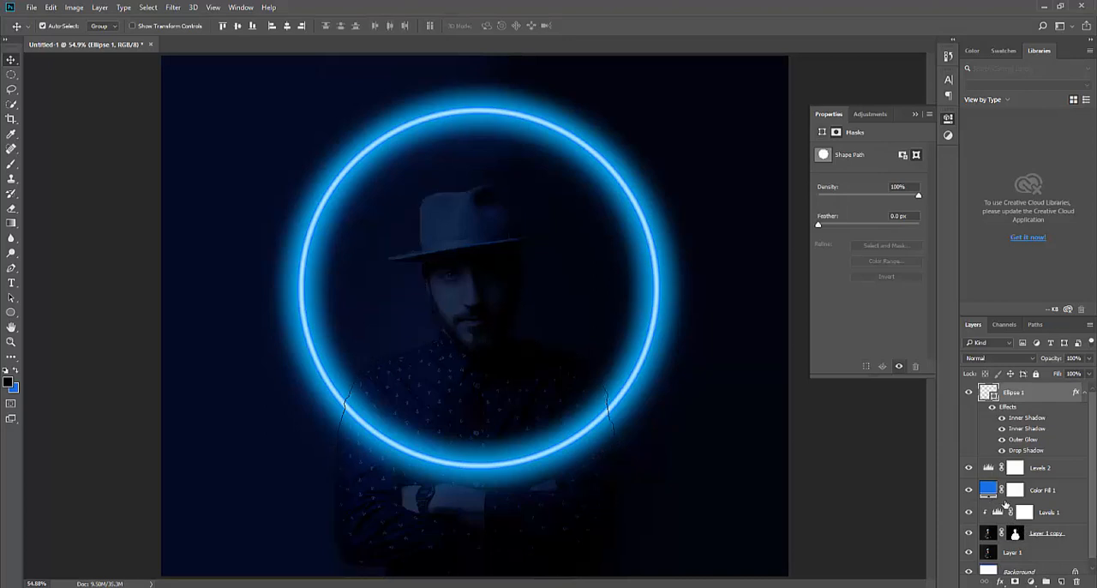
key("ctrl+d")
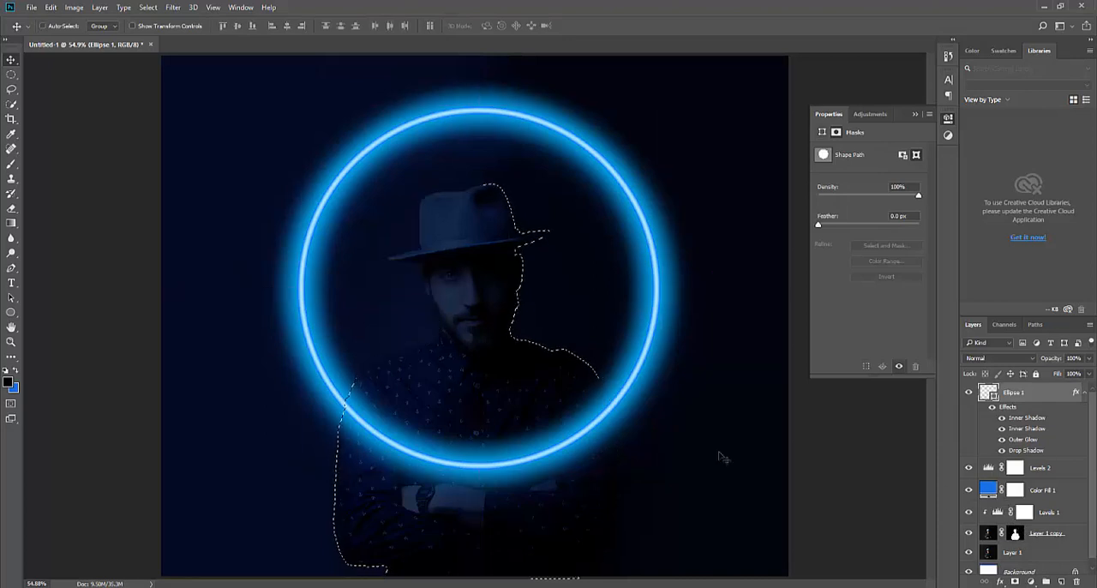
left_click(1016, 535, "ctrl")
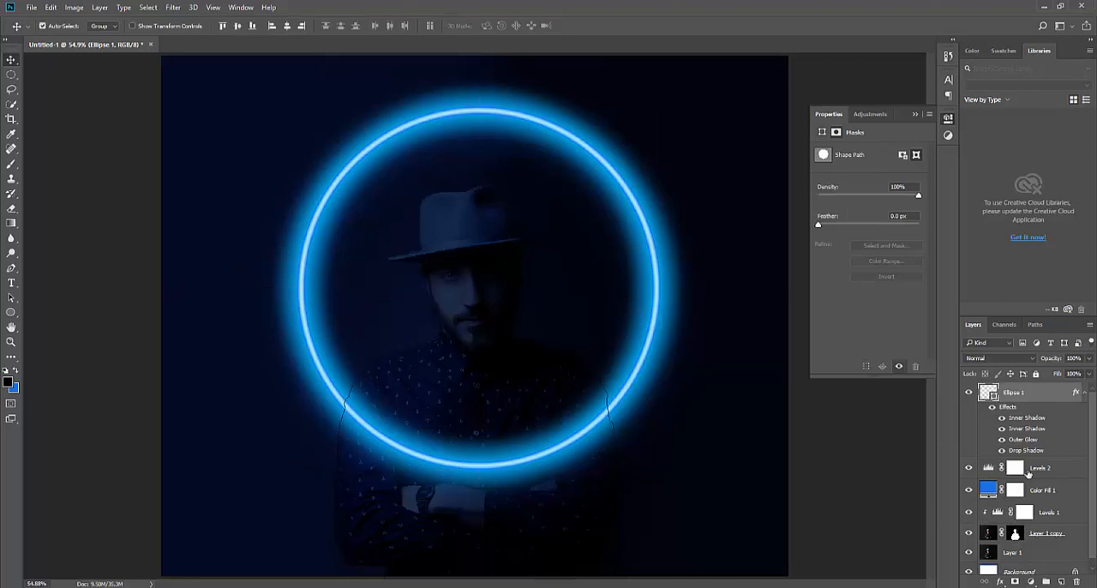
left_click(1015, 583)
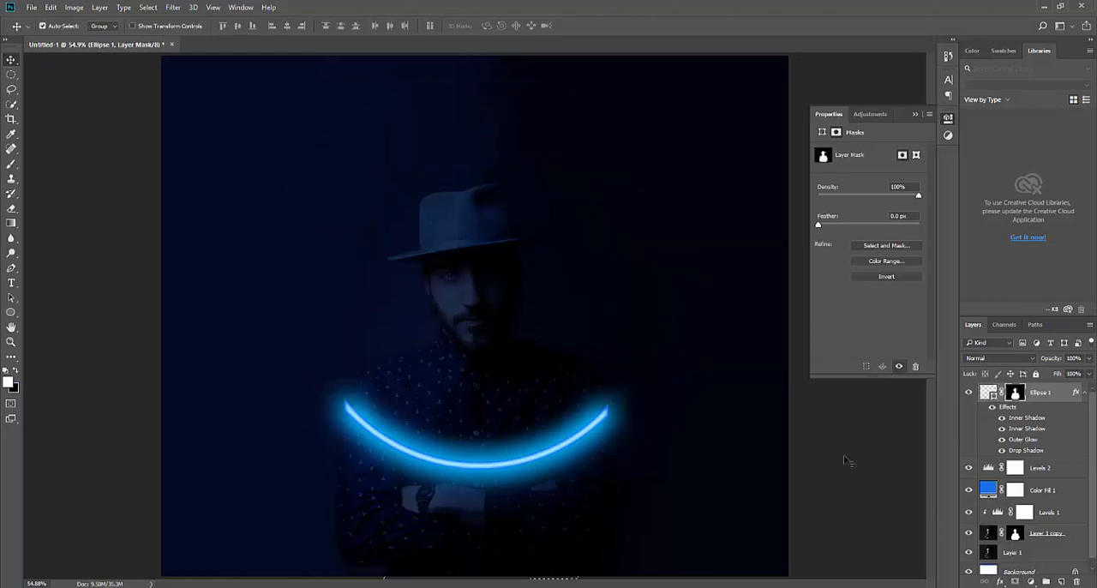
left_click(1060, 395)
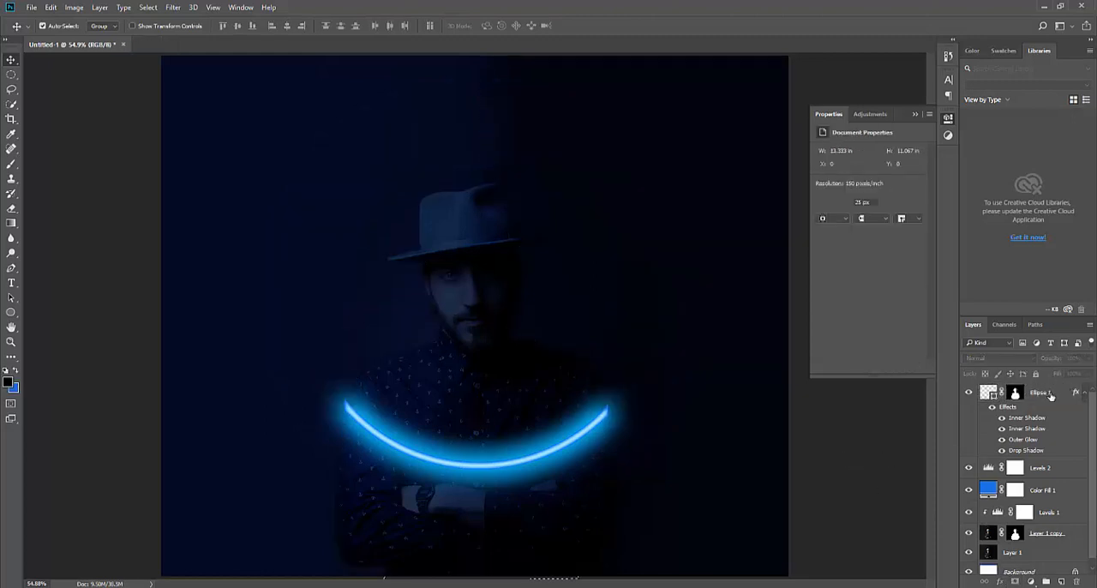
left_click(1016, 393)
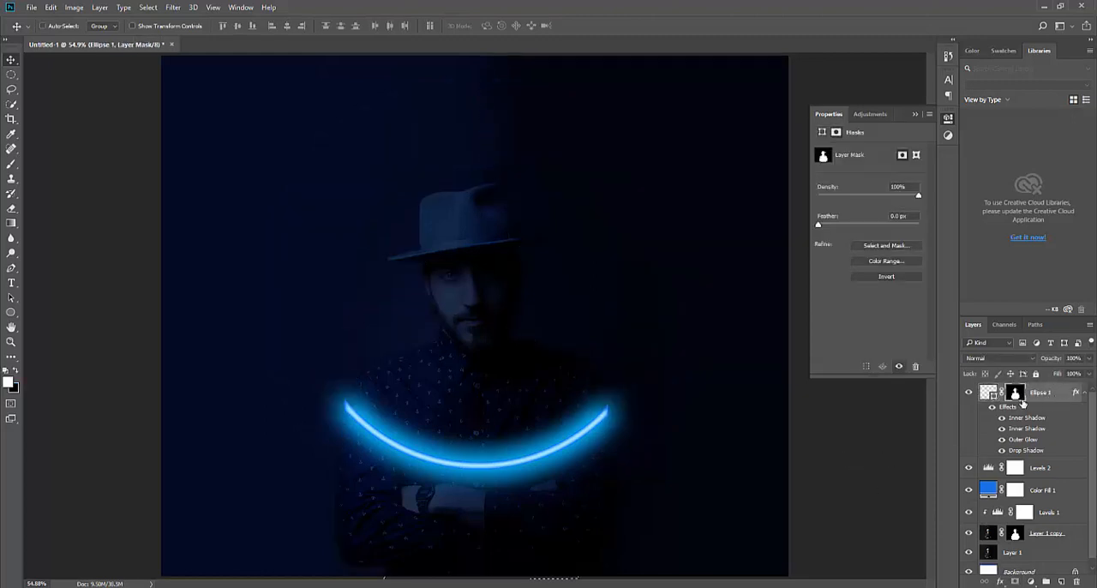
key("ctrl+i")
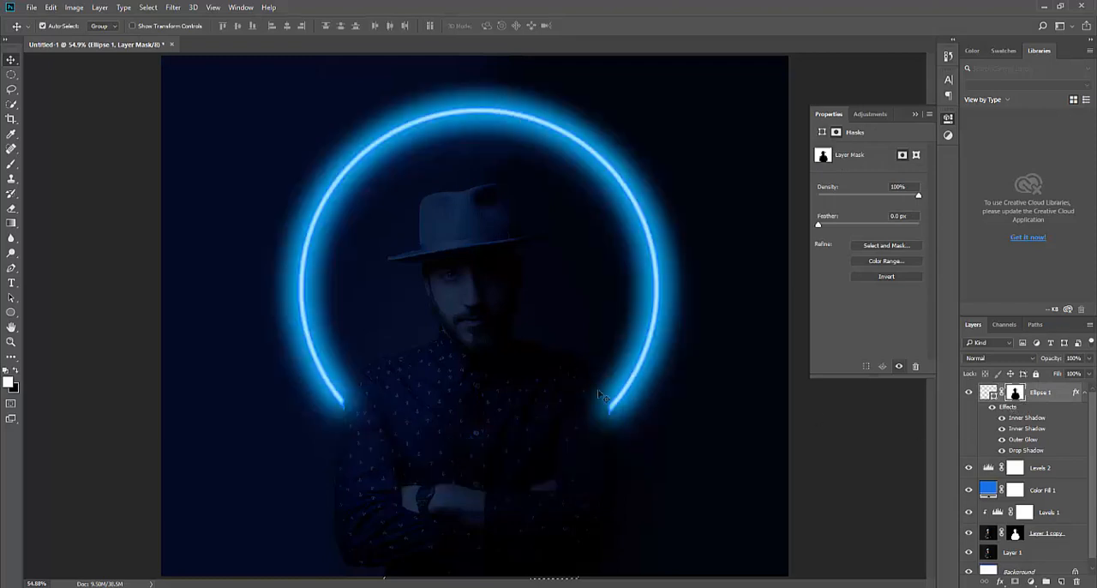
Enable Layer Mask Hides Effects for the Ellipse 1 layer so the glow is cut off at the man's shoulders
scroll(601, 396, "up", 5)
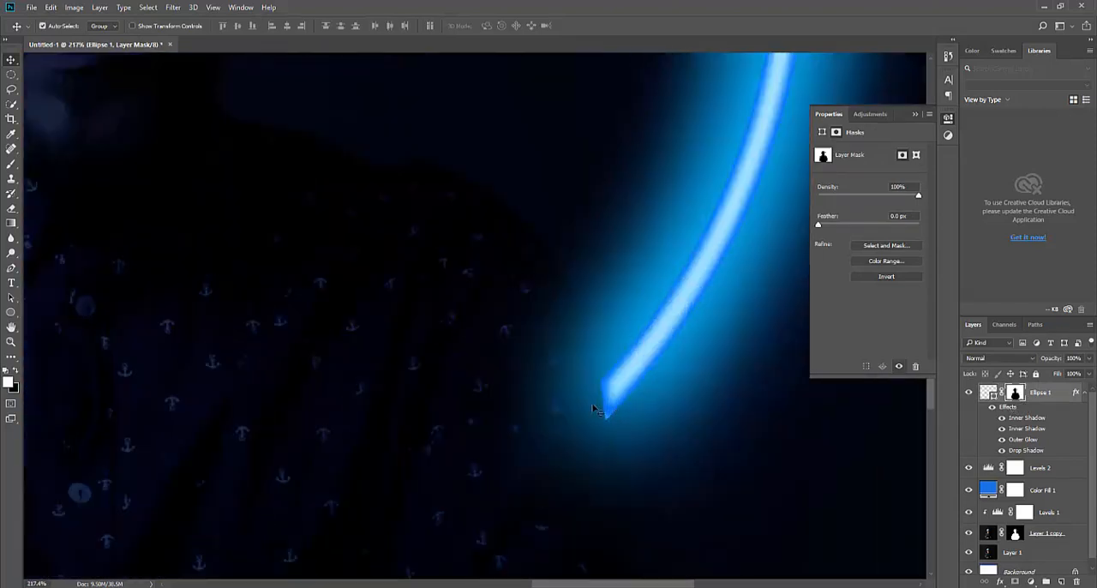
left_click(1060, 395)
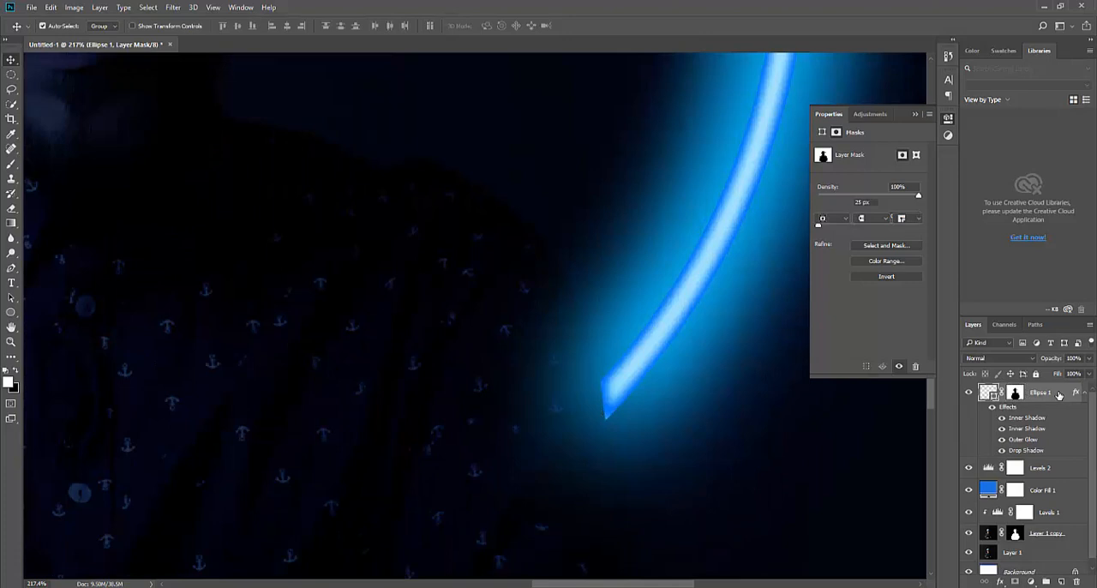
double_click(1060, 395)
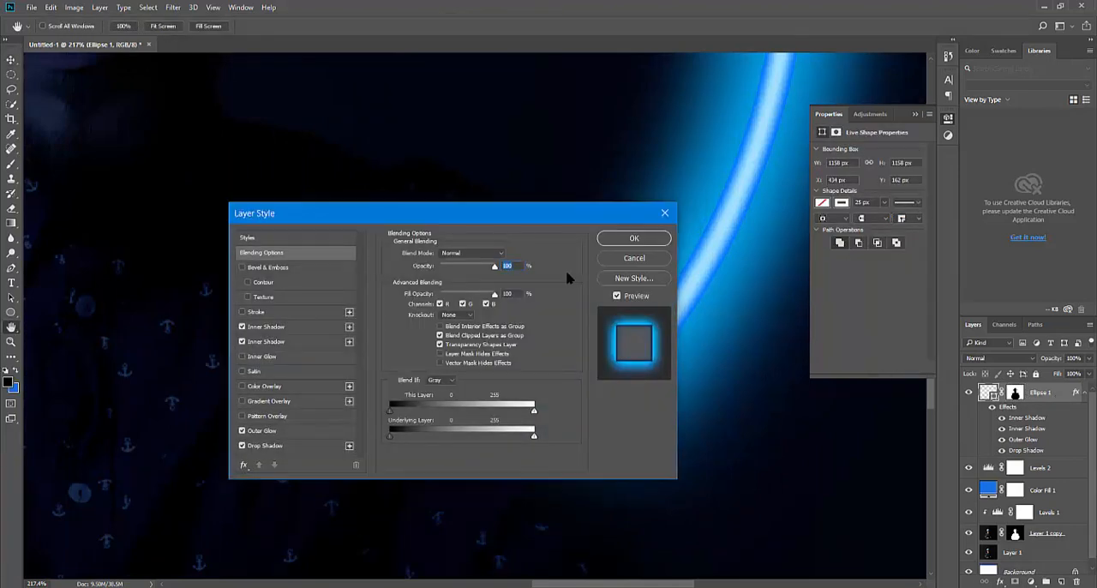
left_click(653, 240)
key("ctrl+0")
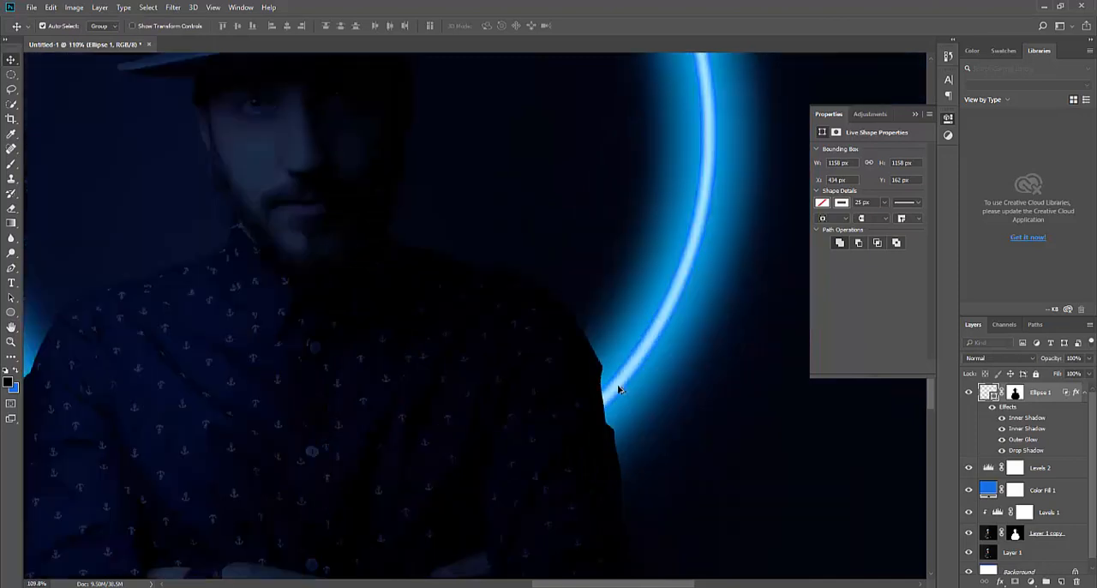
scroll(588, 394, "down", 1)
left_click_drag(570, 376, 544, 313)
scroll(586, 370, "down", 2)
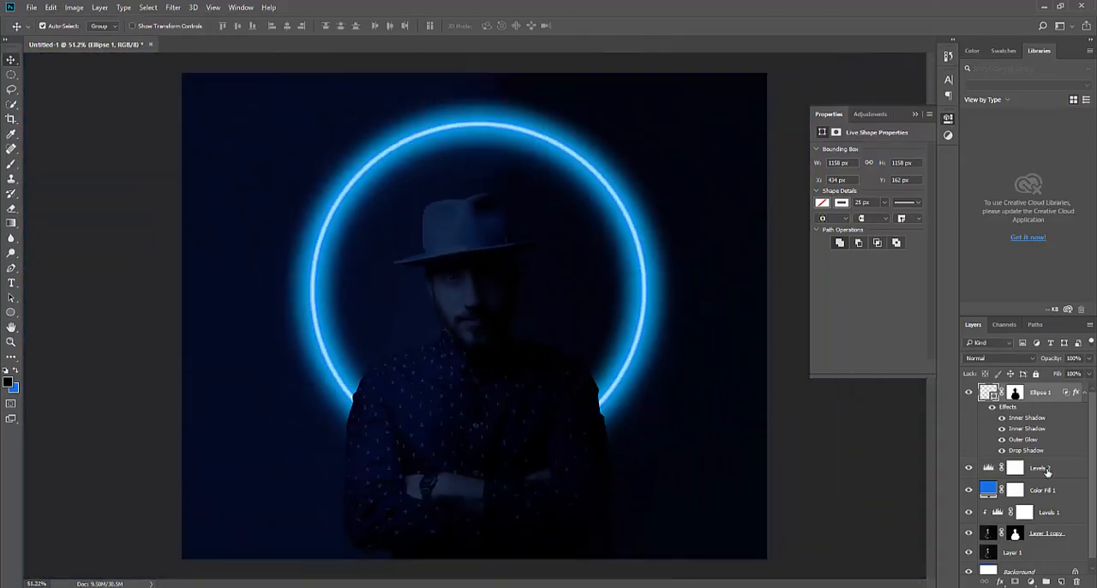
Apply a reversed black-to-white diamond gradient to the Color Fill 1 mask, running from the man's face outward
left_click(1017, 491)
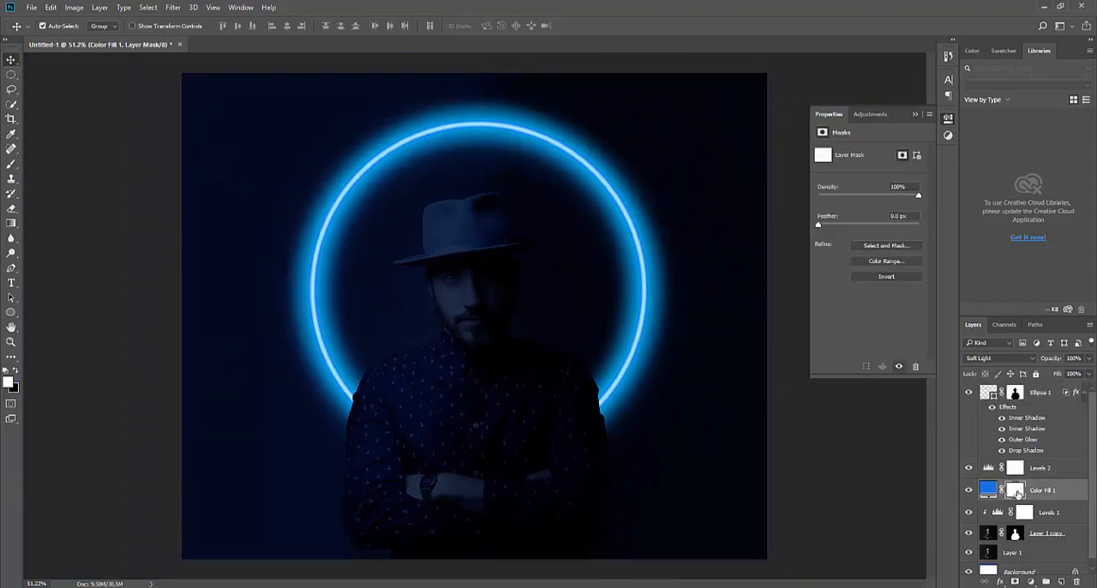
left_click(11, 224)
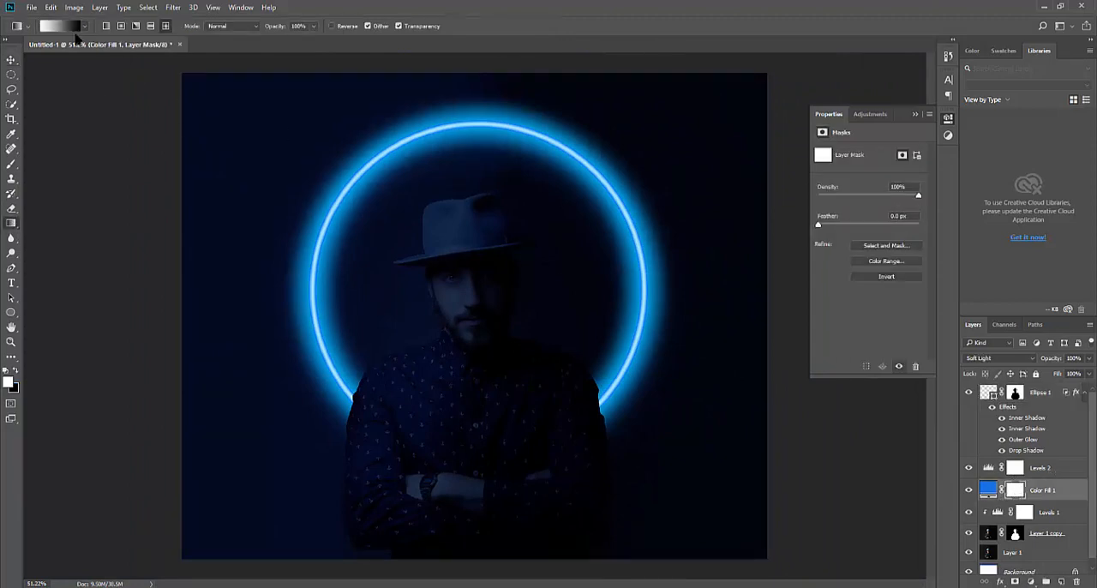
left_click(332, 26)
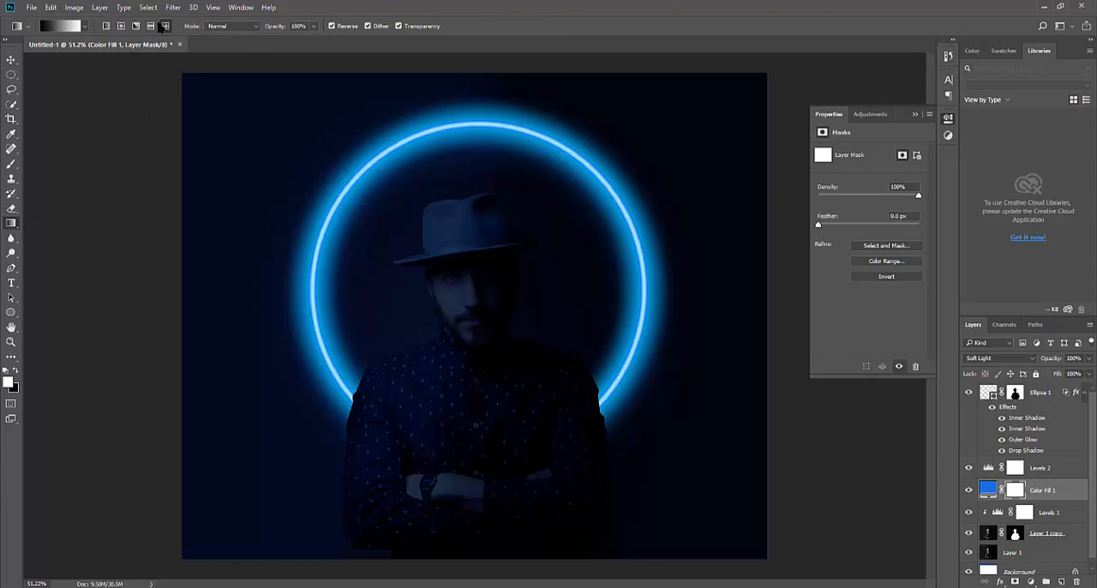
left_click_drag(474, 281, 596, 408)
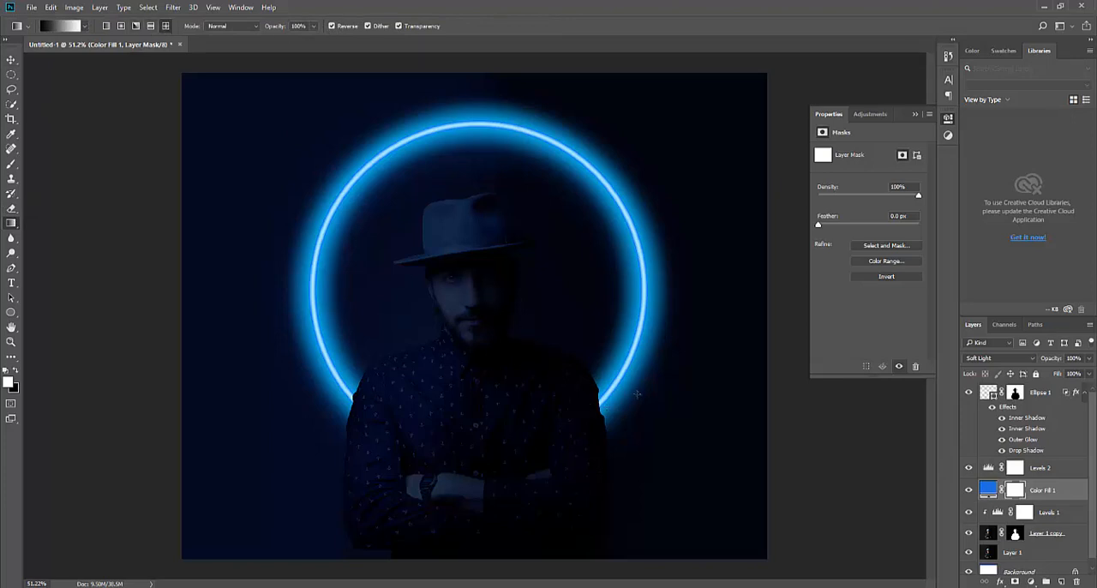
Apply the face-centred gradient to the Levels 2 mask and redraw a slightly larger one on the Color Fill 1 mask
left_click(1016, 467)
left_click_drag(473, 291, 592, 406)
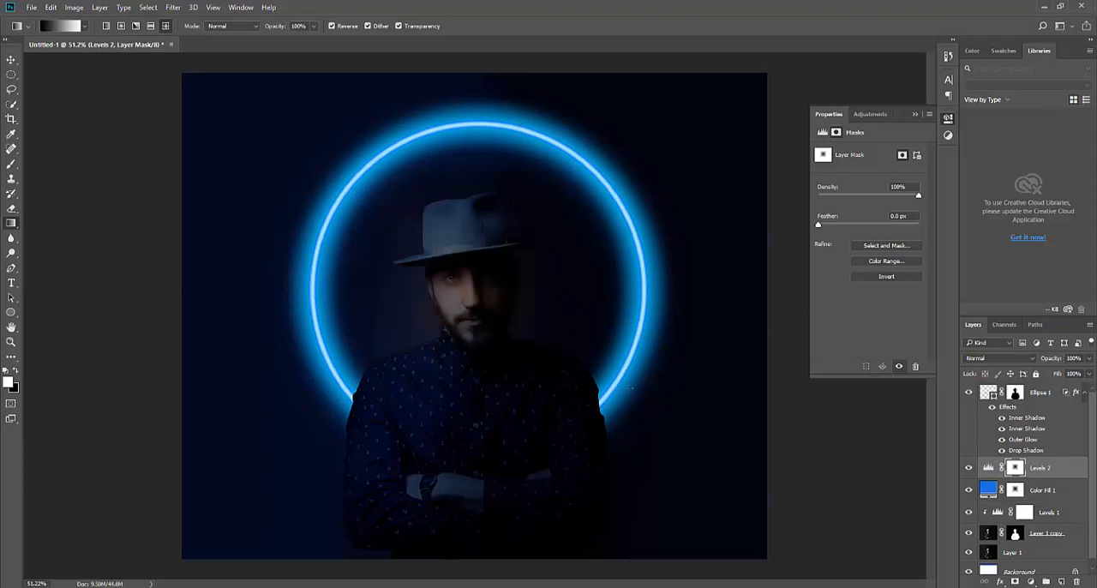
left_click_drag(474, 279, 600, 407)
left_click(1014, 490)
left_click_drag(475, 296, 621, 429)
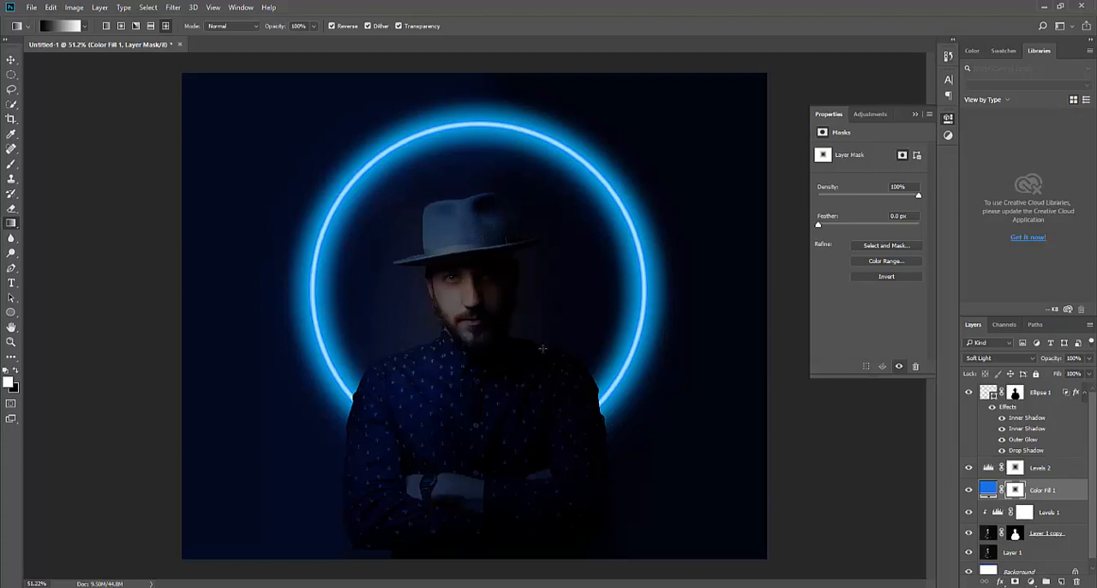
Add a new empty layer above Ellipse 1 without any layer style
key("v")
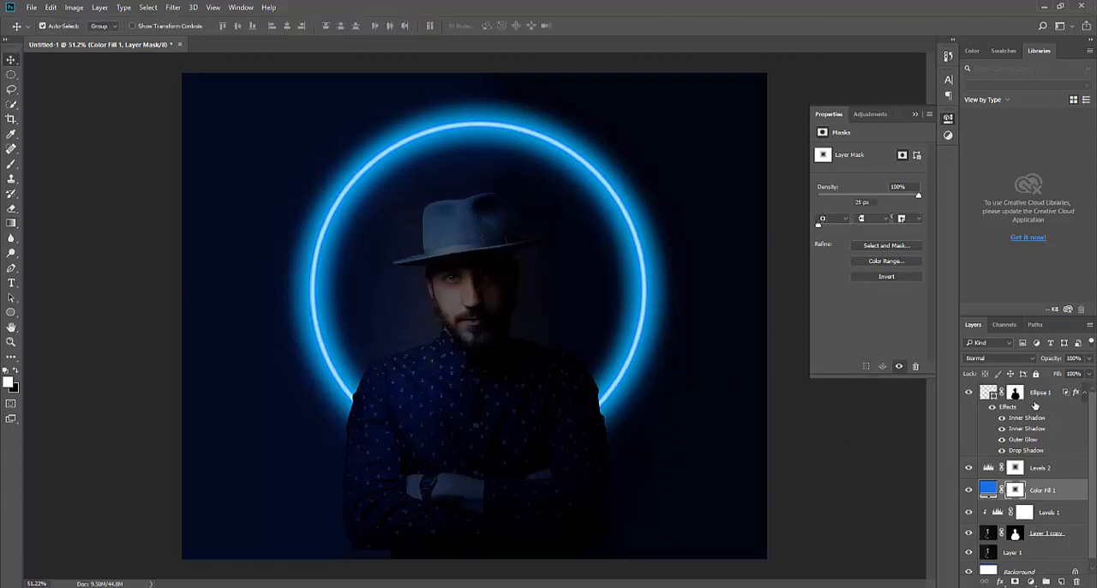
left_click(1039, 399)
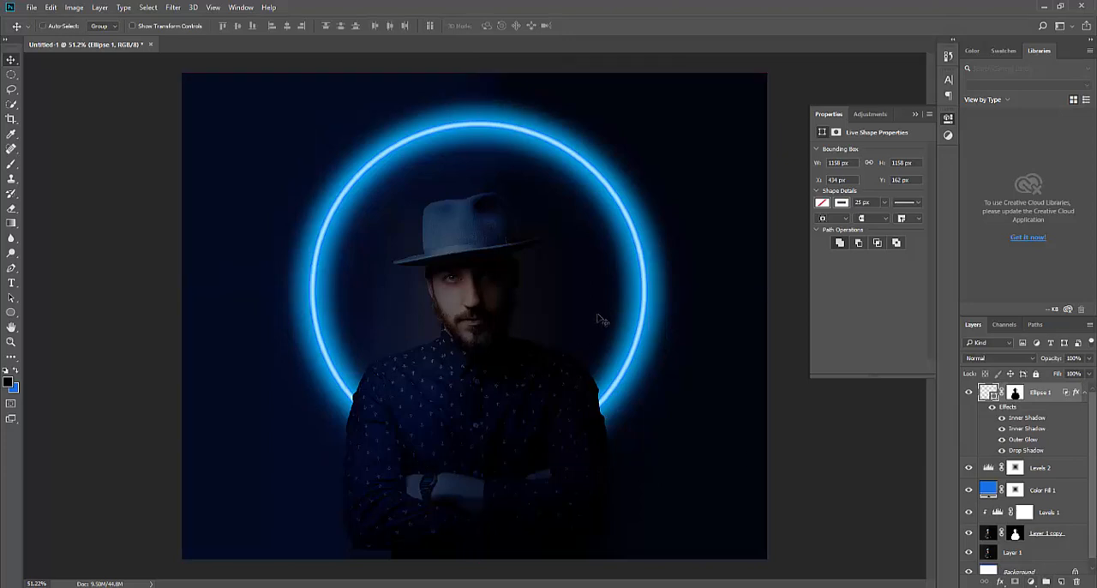
left_click(1061, 582)
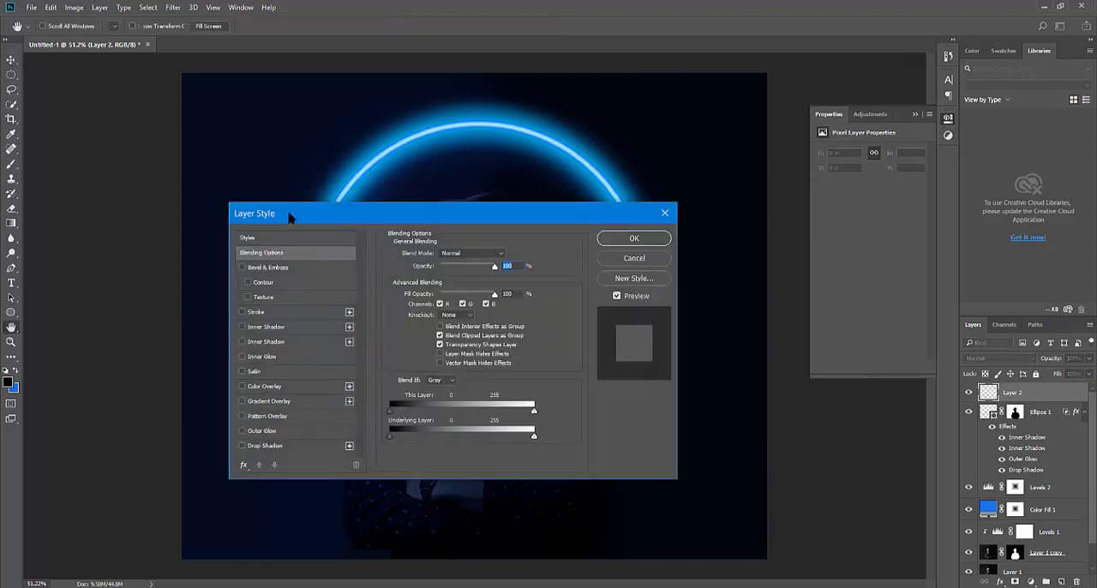
left_click_drag(289, 216, 461, 251)
left_click(799, 288)
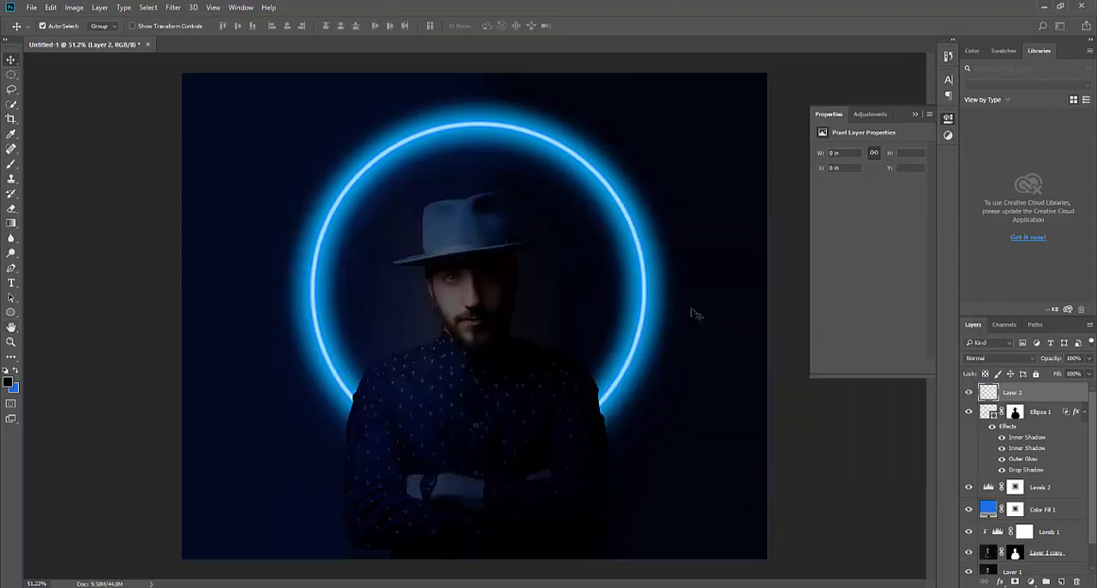
Choose the Brush tool and set the foreground color to 1771ec, the code noted in Notepad
key("b")
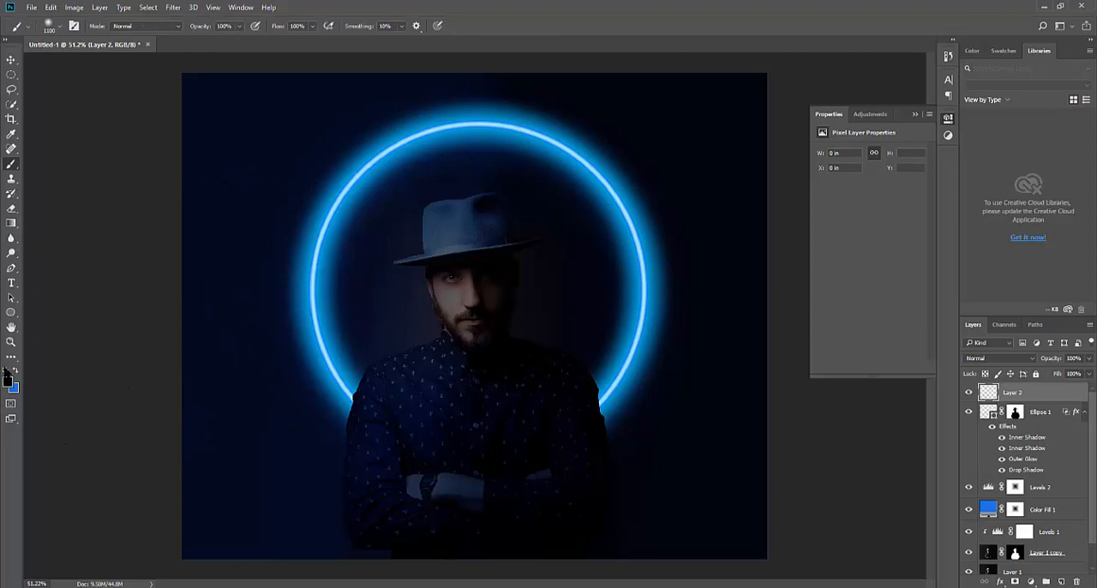
left_click(8, 384)
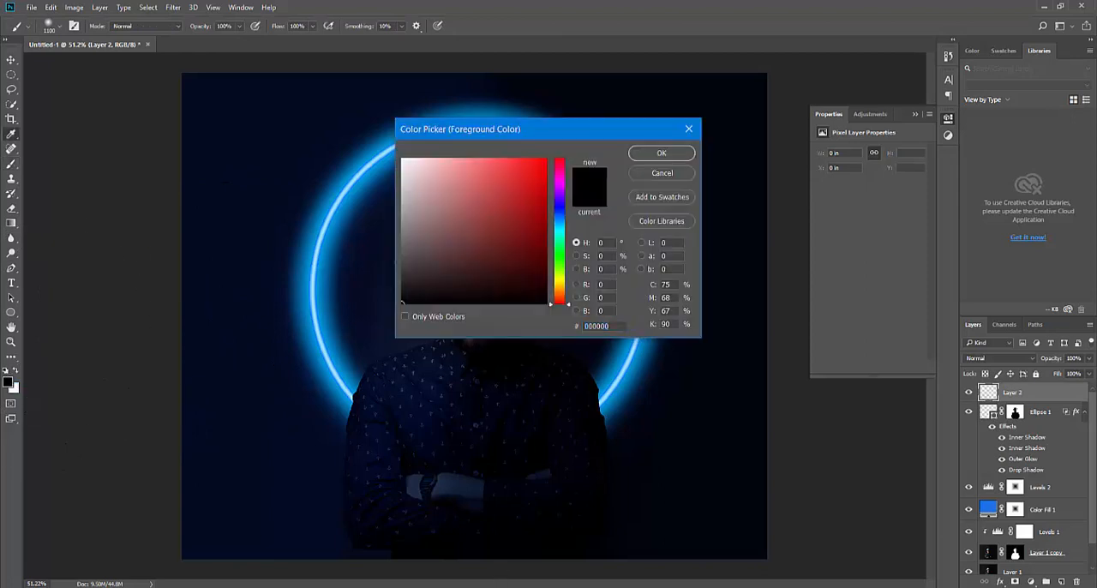
key("alt+Tab")
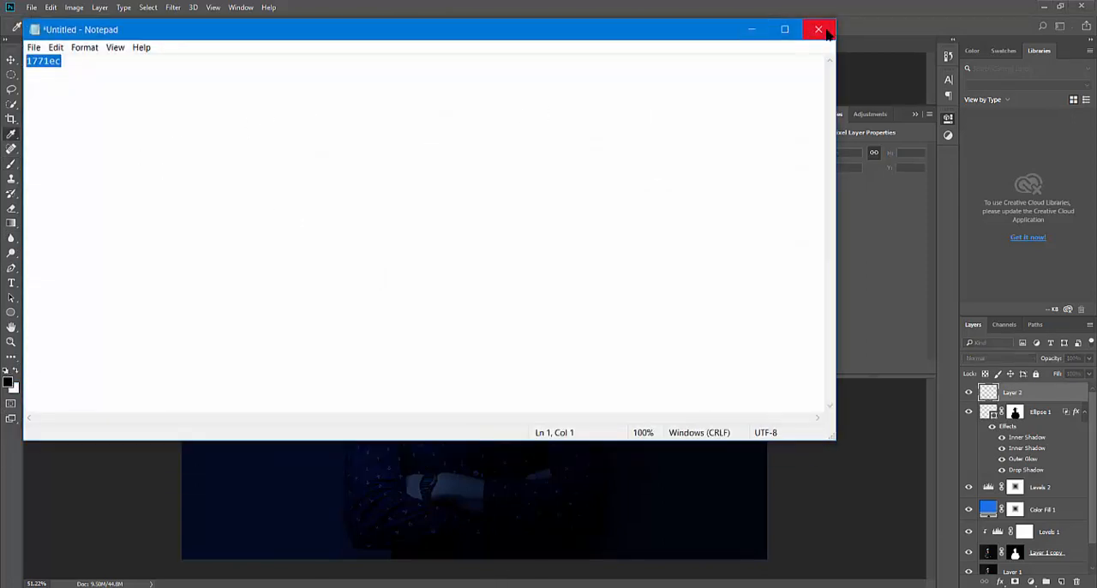
left_click(819, 30)
left_click(569, 304)
type("1771ec")
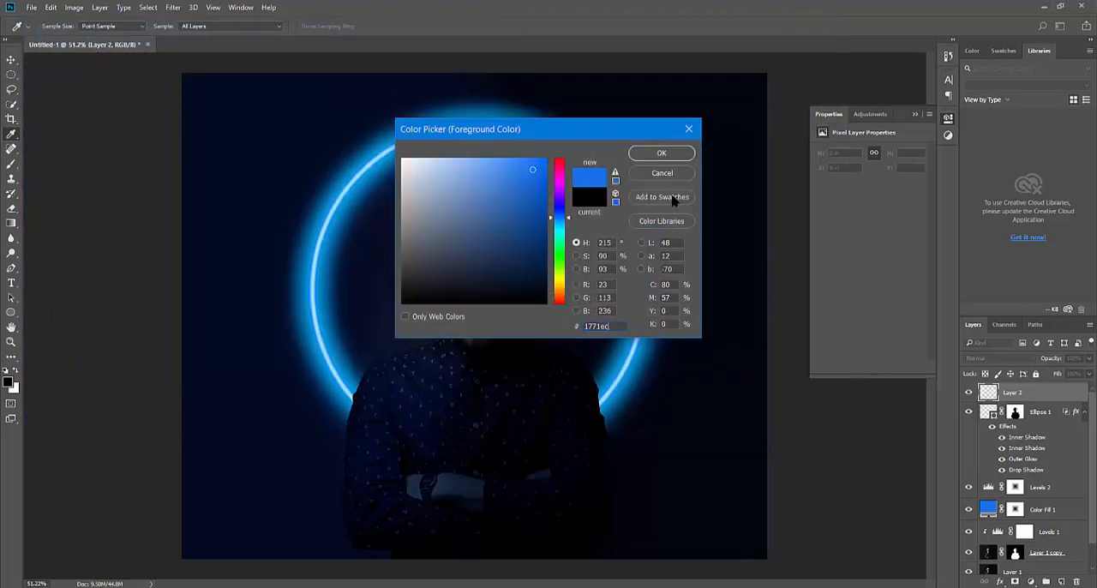
left_click(662, 153)
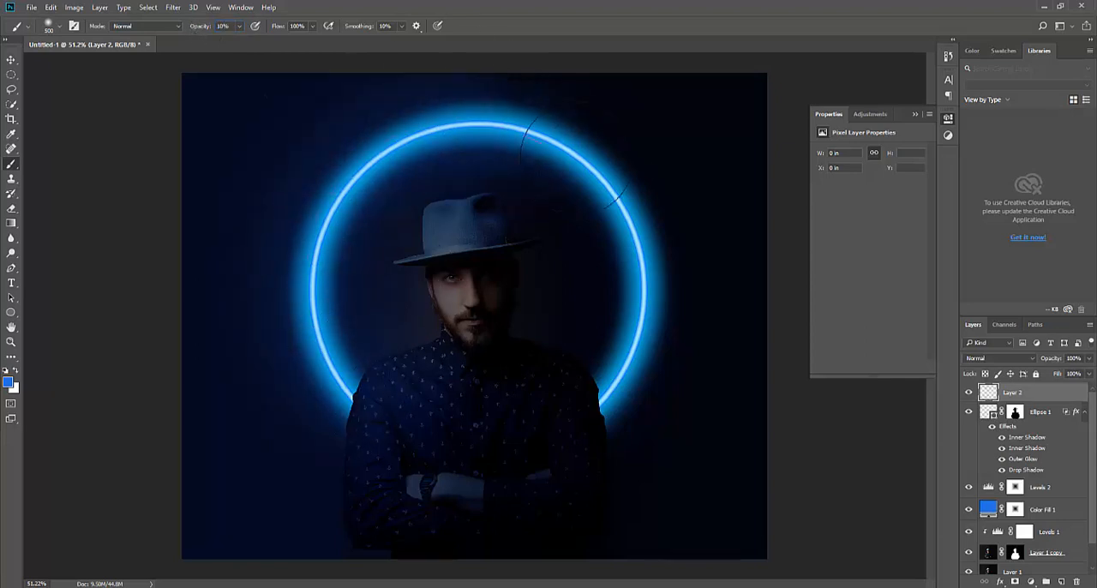
Paint a soft blue glow around the ring and over the scene on Layer 2 with a 500 px brush at 10% opacity
mouse_move(596, 386)
left_mouse_down()
mouse_move(372, 407)
mouse_move(311, 297)
mouse_move(399, 146)
mouse_move(570, 146)
mouse_move(637, 355)
mouse_move(374, 411)
mouse_move(306, 301)
mouse_move(433, 127)
mouse_move(625, 214)
mouse_move(586, 400)
mouse_move(360, 390)
left_mouse_up()
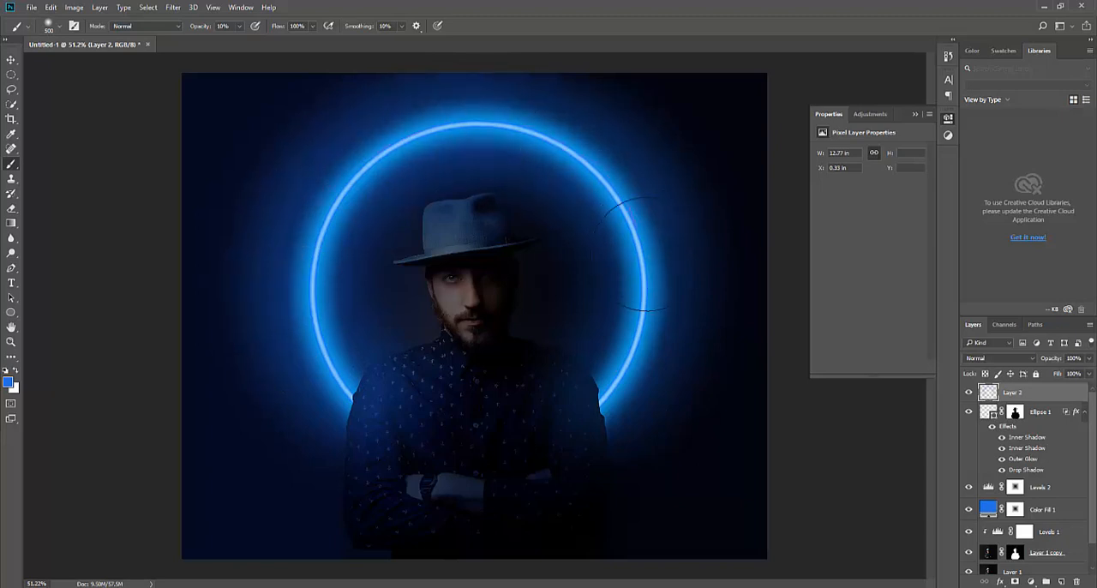
mouse_move(224, 79)
left_mouse_down()
mouse_move(305, 133)
mouse_move(331, 95)
mouse_move(223, 339)
mouse_move(189, 327)
mouse_move(231, 60)
mouse_move(215, 176)
mouse_move(254, 457)
mouse_move(305, 544)
mouse_move(306, 529)
mouse_move(581, 564)
mouse_move(833, 483)
mouse_move(780, 496)
mouse_move(682, 424)
mouse_move(810, 320)
mouse_move(743, 405)
mouse_move(765, 88)
mouse_move(528, 17)
mouse_move(739, 193)
mouse_move(674, 110)
mouse_move(760, 270)
mouse_move(682, 85)
mouse_move(719, 309)
mouse_move(611, 548)
mouse_move(301, 515)
mouse_move(594, 529)
mouse_move(450, 419)
mouse_move(479, 419)
mouse_move(494, 500)
mouse_move(465, 501)
mouse_move(476, 538)
mouse_move(265, 471)
mouse_move(423, 504)
mouse_move(273, 462)
mouse_move(127, 511)
mouse_move(207, 542)
mouse_move(548, 529)
mouse_move(789, 495)
mouse_move(726, 504)
mouse_move(790, 157)
mouse_move(554, 67)
mouse_move(211, 81)
mouse_move(130, 187)
mouse_move(511, 134)
mouse_move(731, 189)
mouse_move(539, 269)
mouse_move(529, 238)
mouse_move(530, 316)
mouse_move(405, 298)
mouse_move(533, 297)
mouse_move(470, 227)
mouse_move(404, 300)
mouse_move(456, 256)
mouse_move(515, 288)
mouse_move(451, 237)
mouse_move(508, 234)
mouse_move(528, 248)
mouse_move(409, 289)
mouse_move(478, 212)
mouse_move(498, 335)
left_mouse_up()
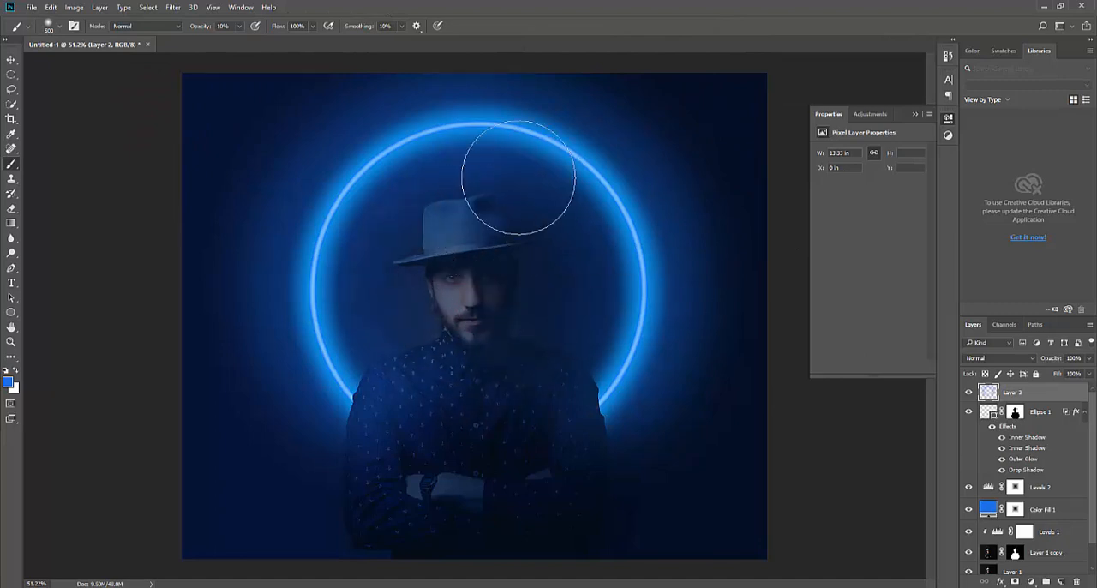
Finish the glow on Layer 2, add a layer mask to it, and paint black at 100% opacity over the man's face
left_click_drag(518, 178, 580, 152)
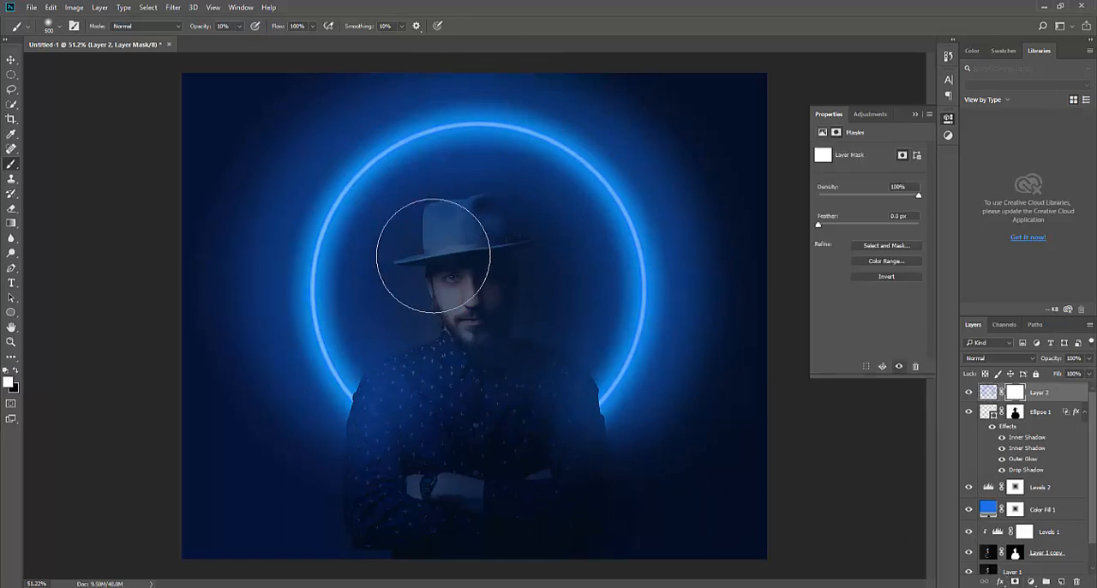
scroll(467, 245, "up", 3)
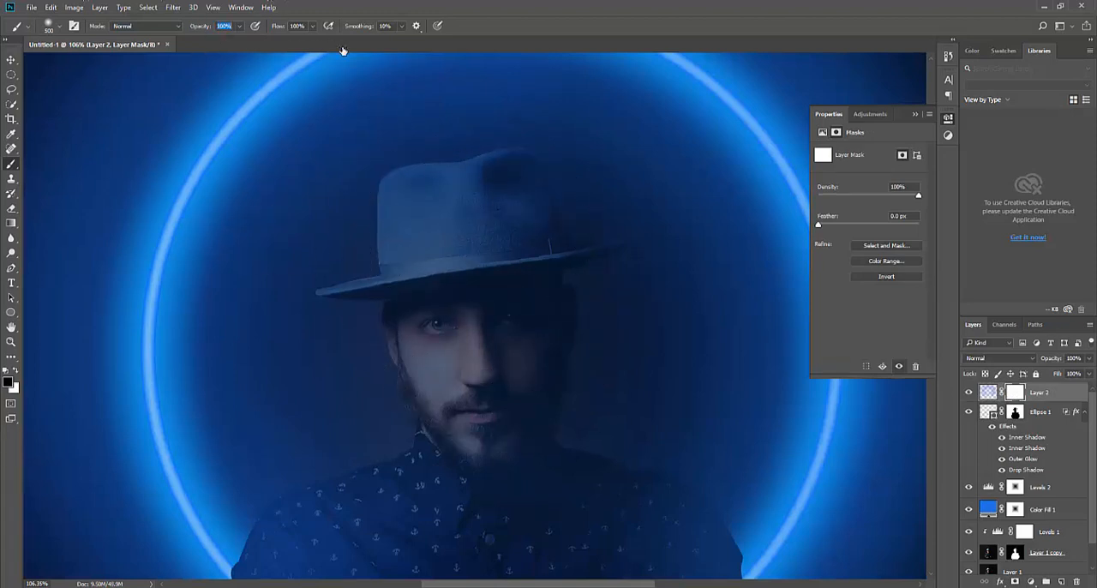
key("bracketleft")
key("bracketleft")
key("bracketleft")
key("bracketleft")
key("bracketleft")
key("bracketright")
key("bracketright")
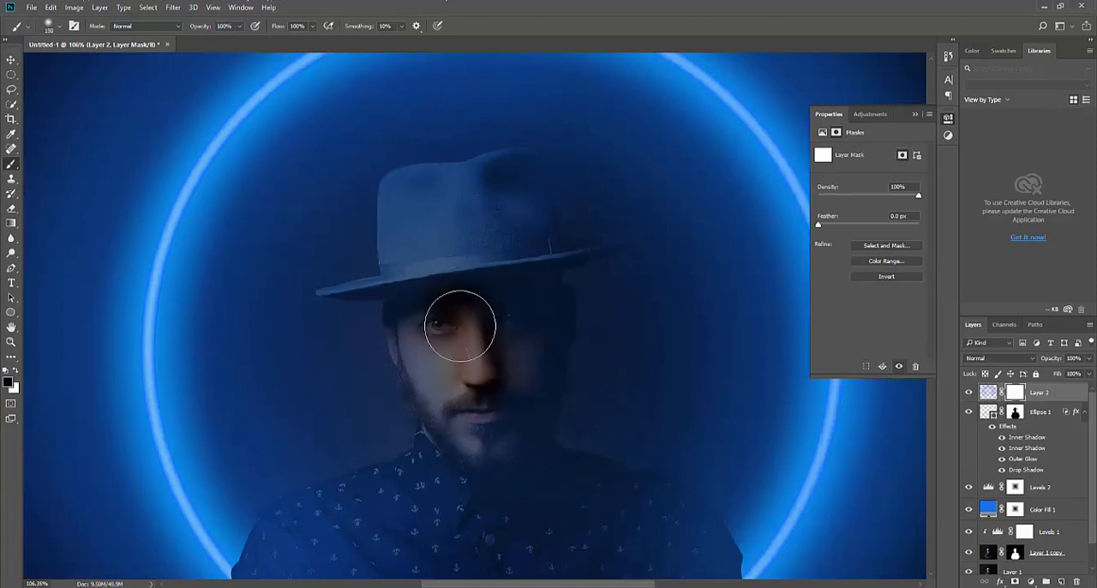
key("bracketright")
left_click_drag(497, 307, 485, 355)
left_click_drag(456, 389, 444, 253)
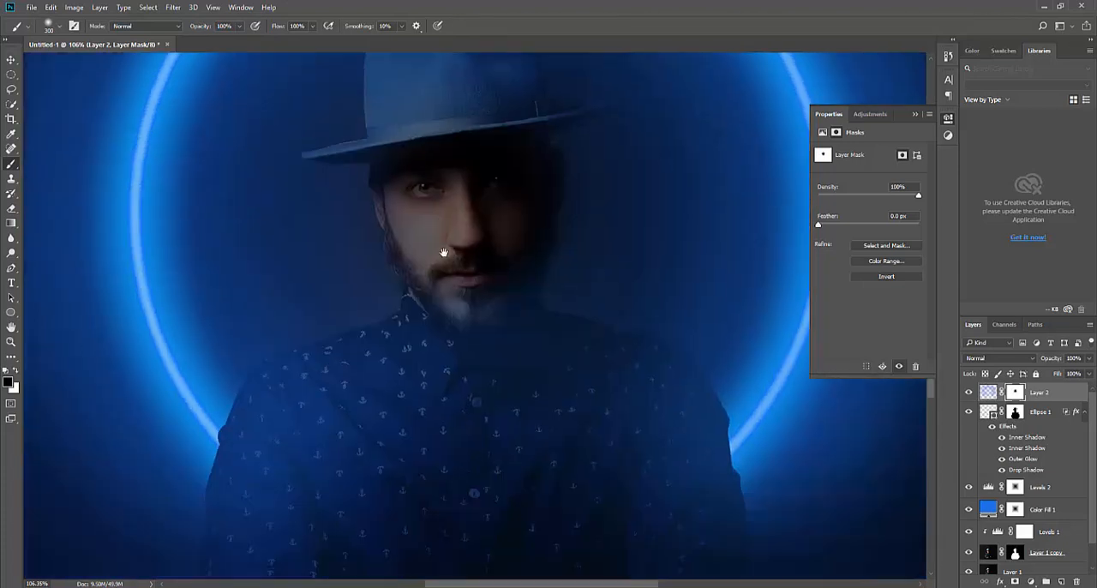
Mask the blue glow off the beard, shirt and crossed arms with a 300 px black brush on the Layer 2 mask
left_click_drag(467, 312, 454, 245)
mouse_move(454, 450)
left_mouse_down()
mouse_move(328, 463)
mouse_move(318, 478)
left_mouse_up()
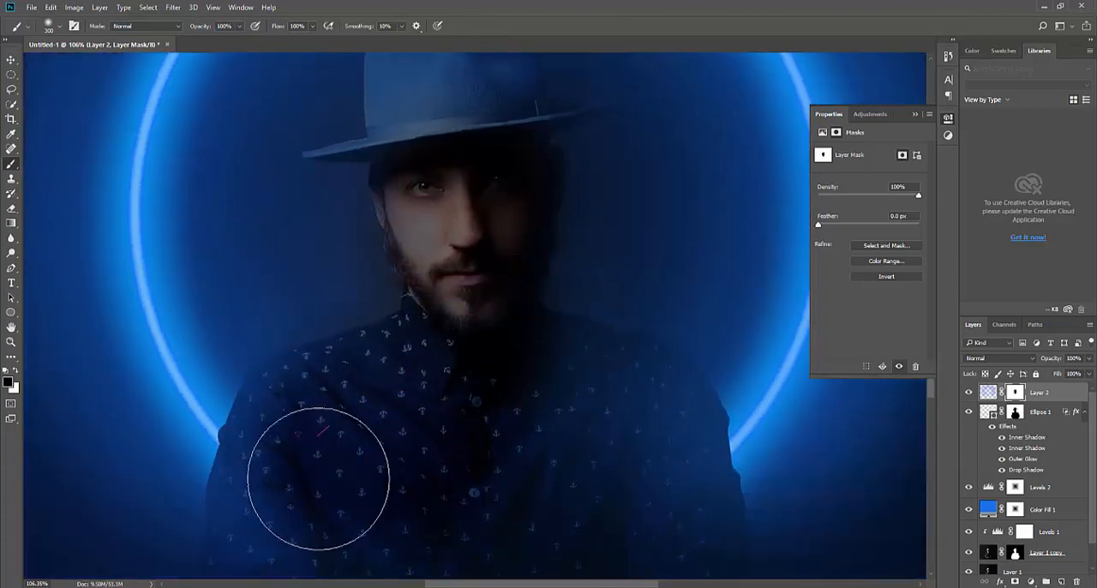
left_click_drag(390, 440, 369, 252)
mouse_move(517, 311)
left_mouse_down()
mouse_move(581, 446)
mouse_move(615, 337)
mouse_move(625, 348)
mouse_move(382, 480)
mouse_move(420, 493)
left_mouse_up()
left_click_drag(427, 499, 438, 274)
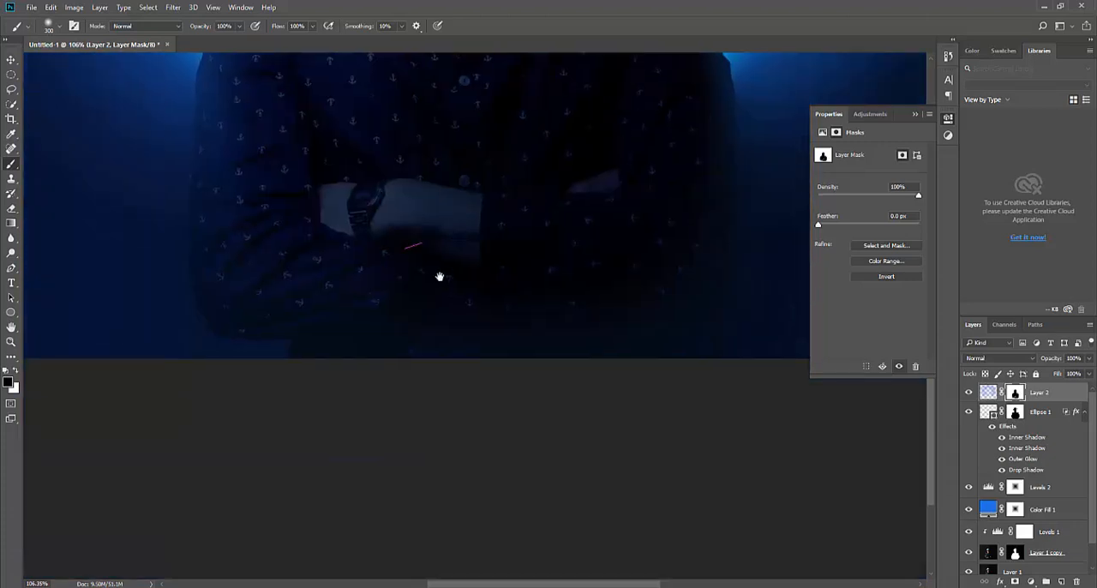
mouse_move(429, 330)
left_mouse_down()
mouse_move(396, 325)
mouse_move(601, 335)
mouse_move(382, 299)
mouse_move(289, 191)
mouse_move(296, 454)
left_mouse_up()
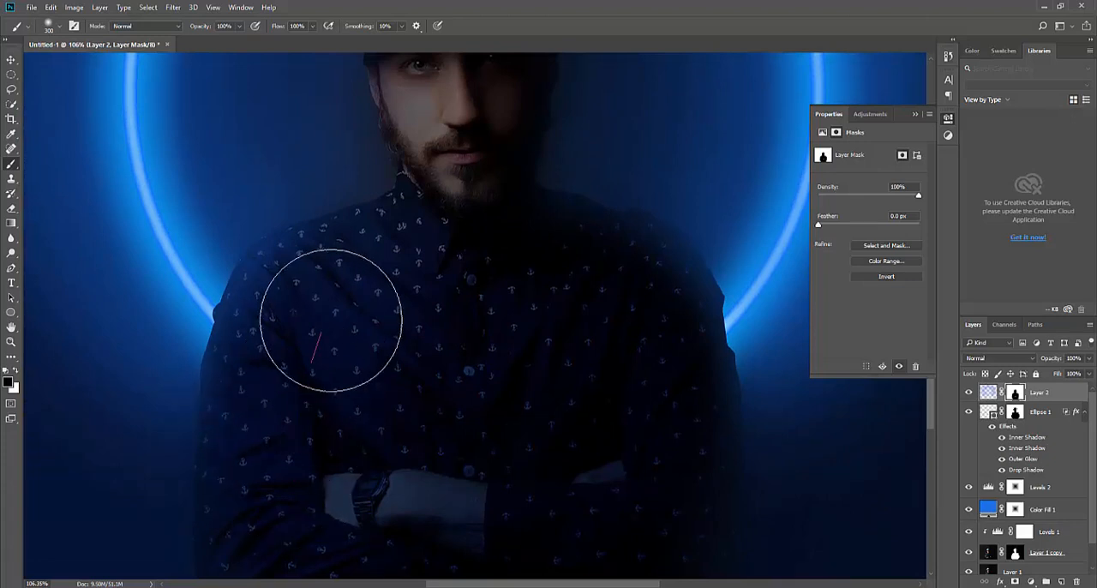
left_click_drag(558, 322, 437, 355)
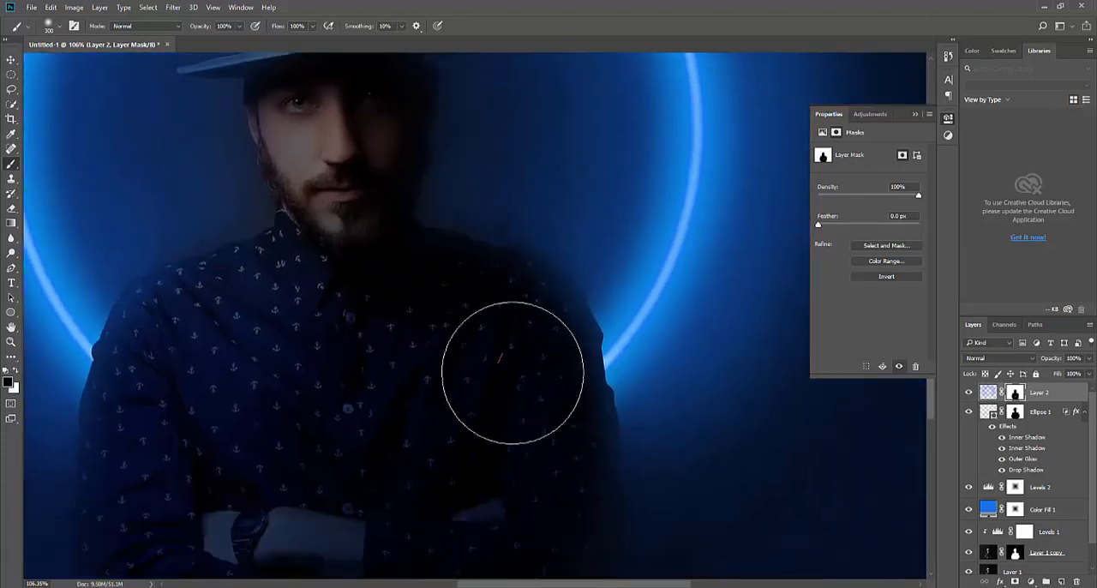
left_click_drag(346, 278, 423, 473)
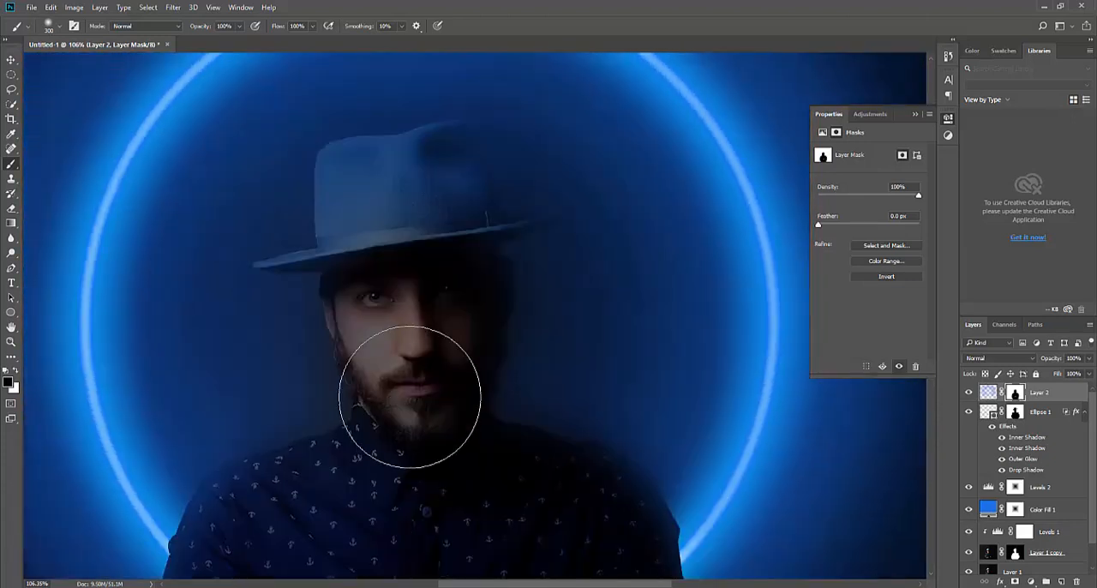
Partly mask the blue glow off the hat and its brim with a 175 px brush at 28% opacity
key("[")
key("[")
key("[")
scroll(453, 296, "up", 3)
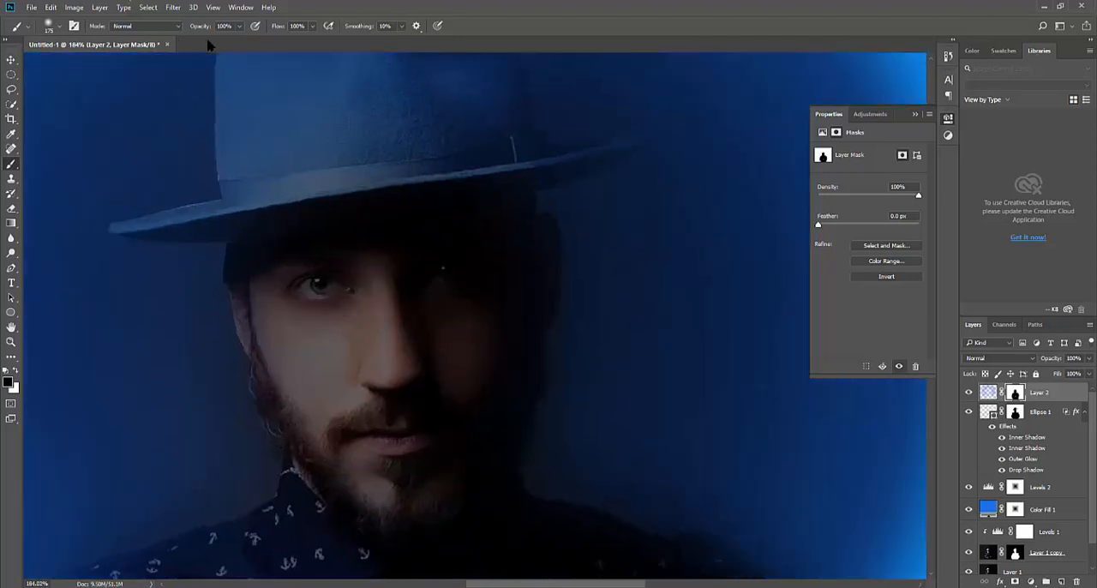
mouse_move(315, 215)
left_mouse_down()
mouse_move(324, 218)
mouse_move(293, 298)
mouse_move(368, 411)
mouse_move(500, 337)
mouse_move(392, 292)
mouse_move(428, 471)
left_mouse_up()
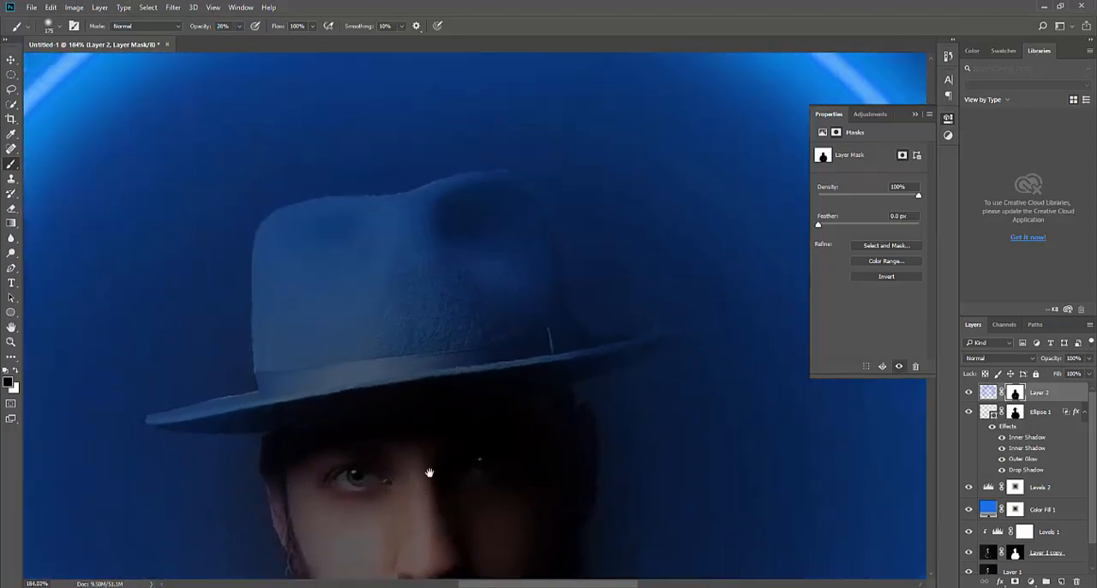
mouse_move(457, 301)
left_mouse_down()
mouse_move(482, 284)
mouse_move(496, 333)
mouse_move(331, 281)
left_mouse_up()
mouse_move(325, 372)
left_mouse_down()
mouse_move(519, 348)
mouse_move(328, 407)
mouse_move(522, 382)
mouse_move(611, 356)
left_mouse_up()
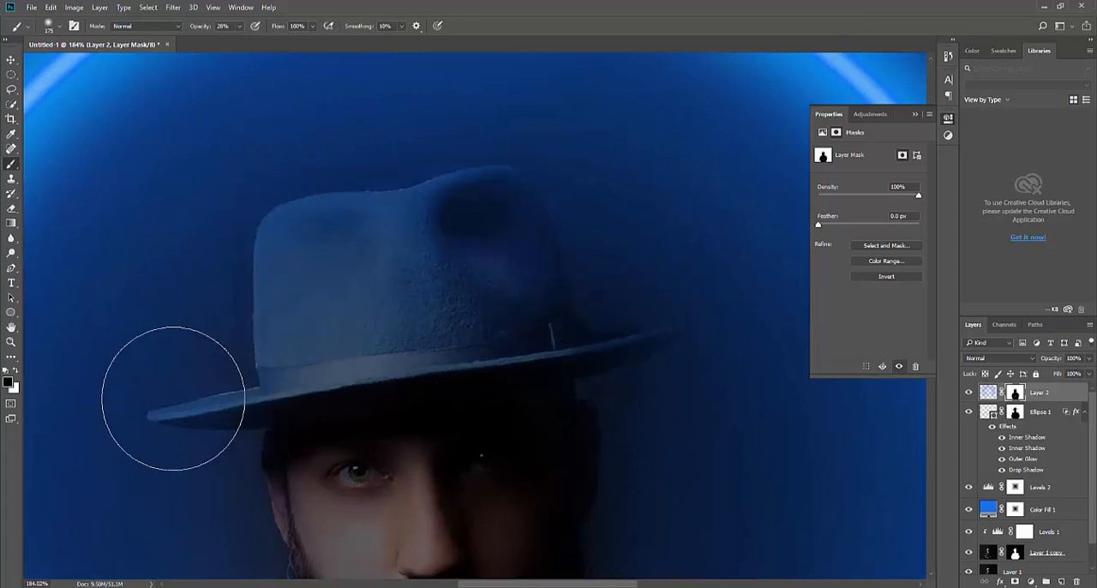
Reduce the opacity of Layer 2 to 81%
scroll(415, 447, "down", 2)
left_click_drag(446, 484, 471, 188)
scroll(371, 368, "down", 3)
left_click_drag(377, 360, 381, 226)
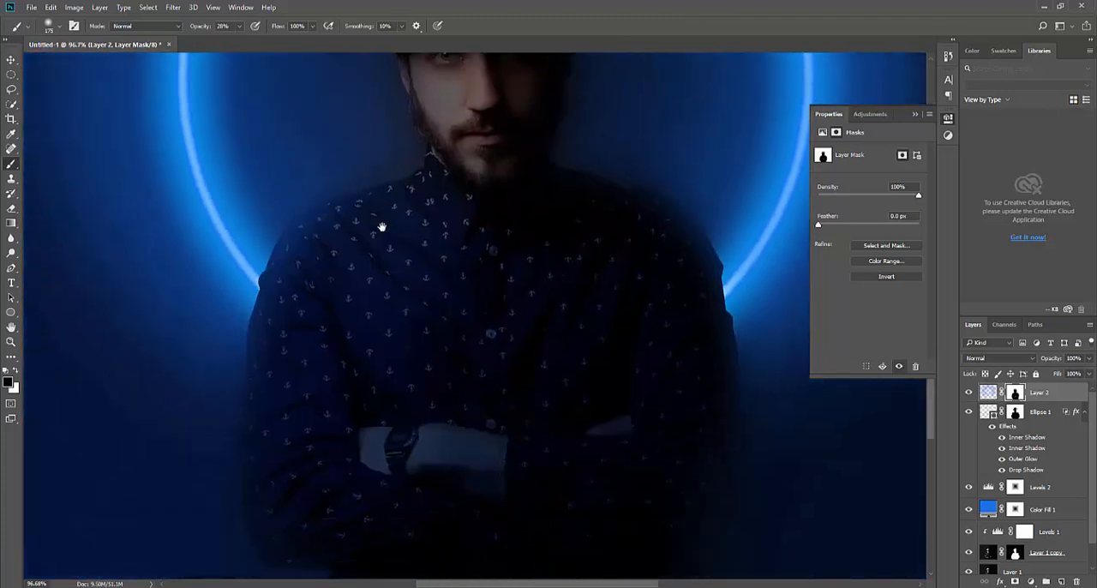
scroll(456, 331, "down", 3)
left_click_drag(490, 261, 409, 399)
key("v")
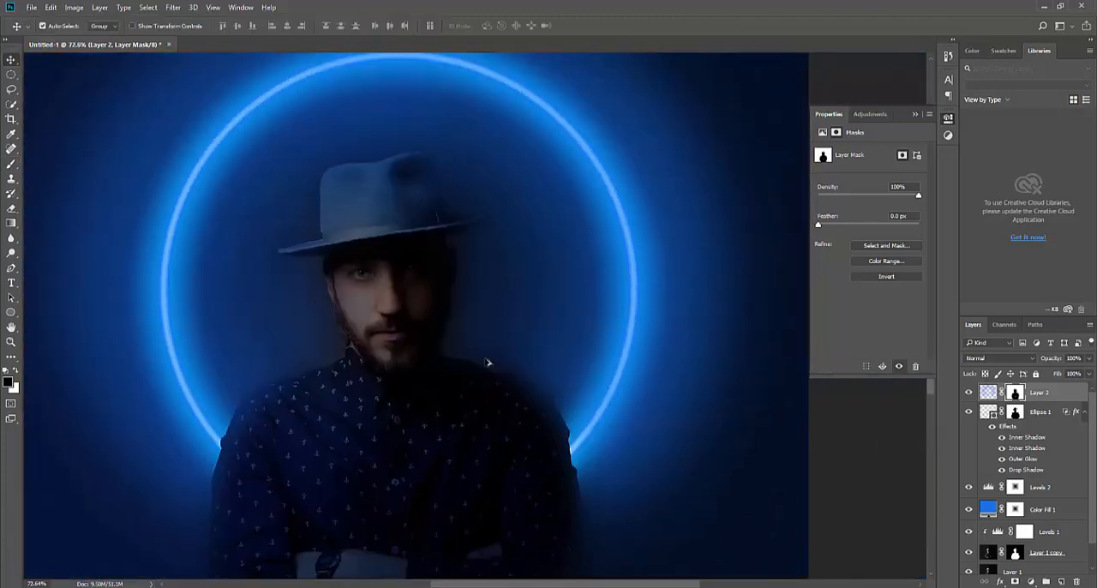
scroll(493, 356, "down", 5)
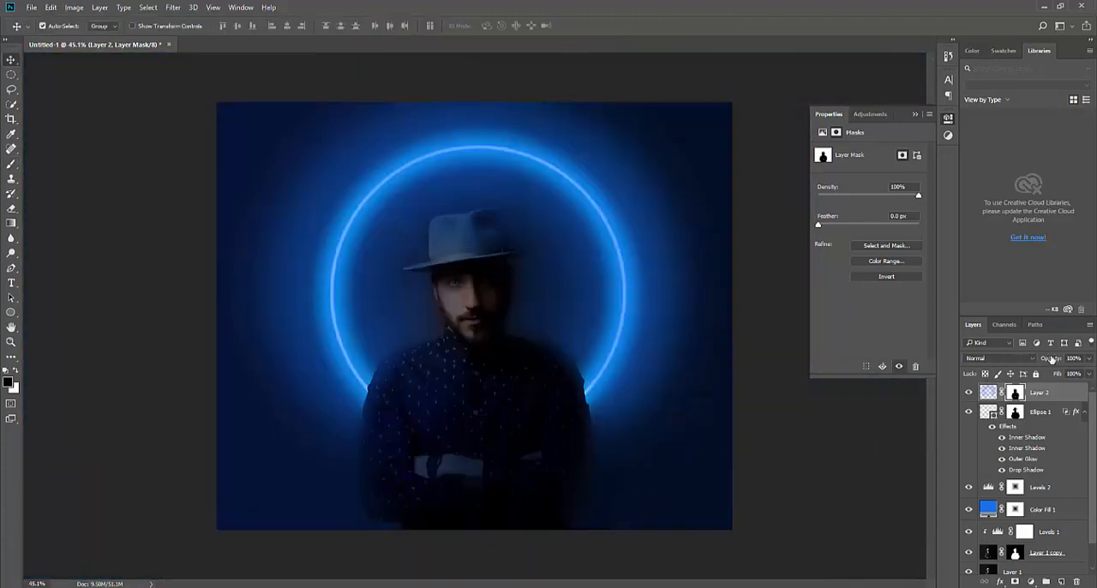
left_click(883, 465)
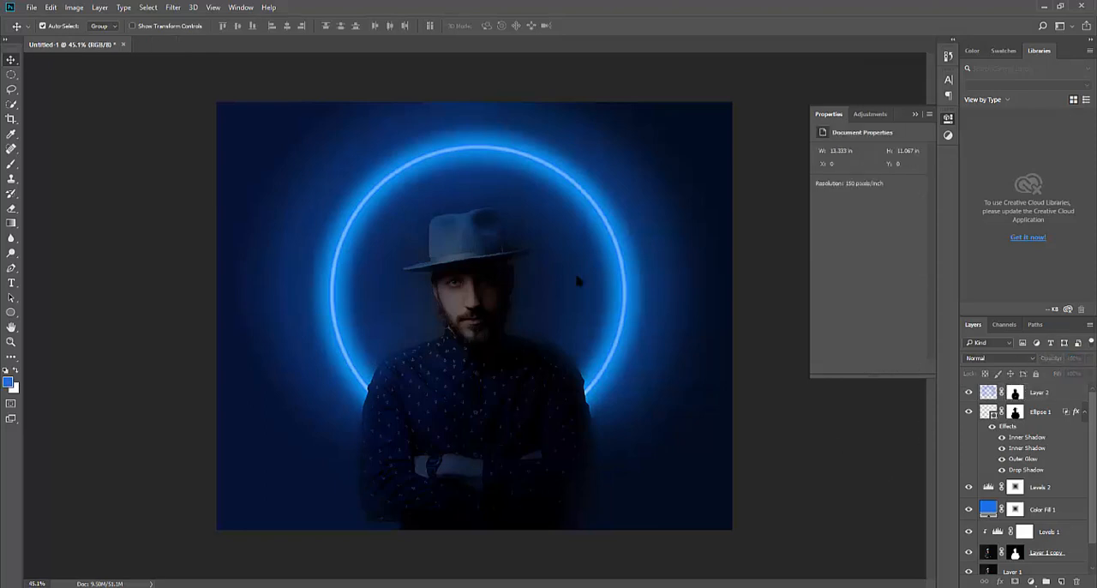
scroll(516, 311, "up", 1)
left_click(663, 453)
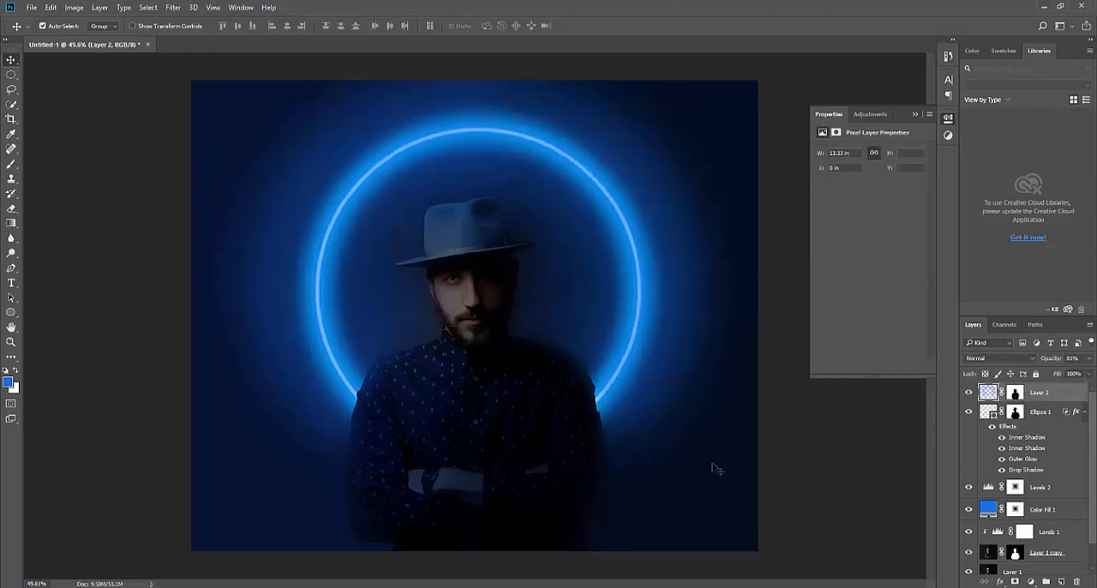
Darken the outer background on Layer 2 by painting black with a large soft brush at 22% opacity
key("b")
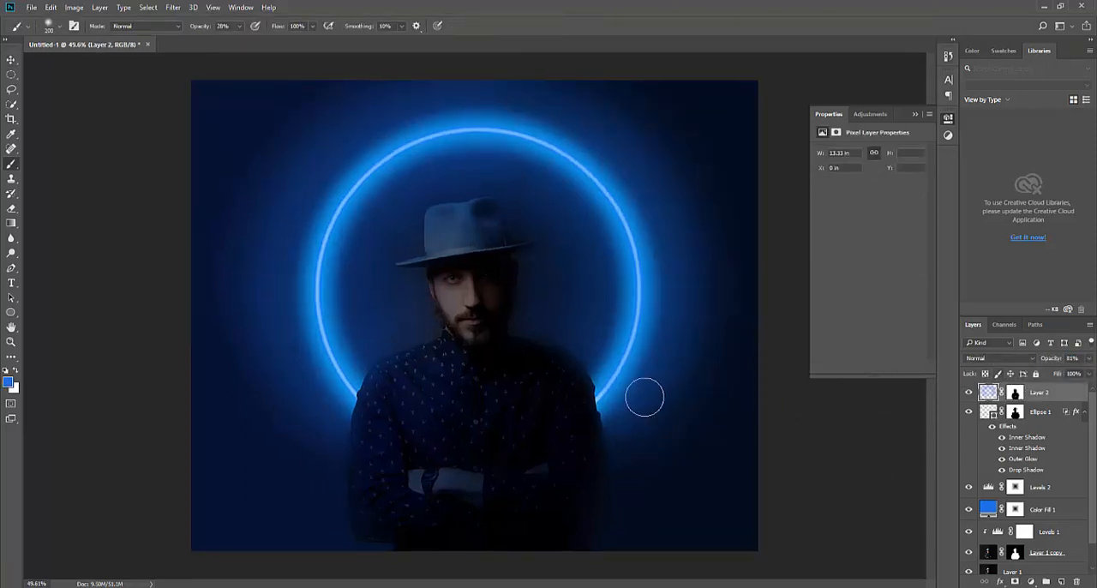
key("bracketright")
key("bracketright")
key("bracketright")
key("bracketright")
key("bracketright")
key("bracketright")
left_click(5, 372)
mouse_move(717, 488)
left_mouse_down()
mouse_move(702, 538)
mouse_move(698, 489)
left_mouse_up()
key("bracketleft")
key("bracketleft")
key("bracketleft")
key("bracketleft")
key("bracketleft")
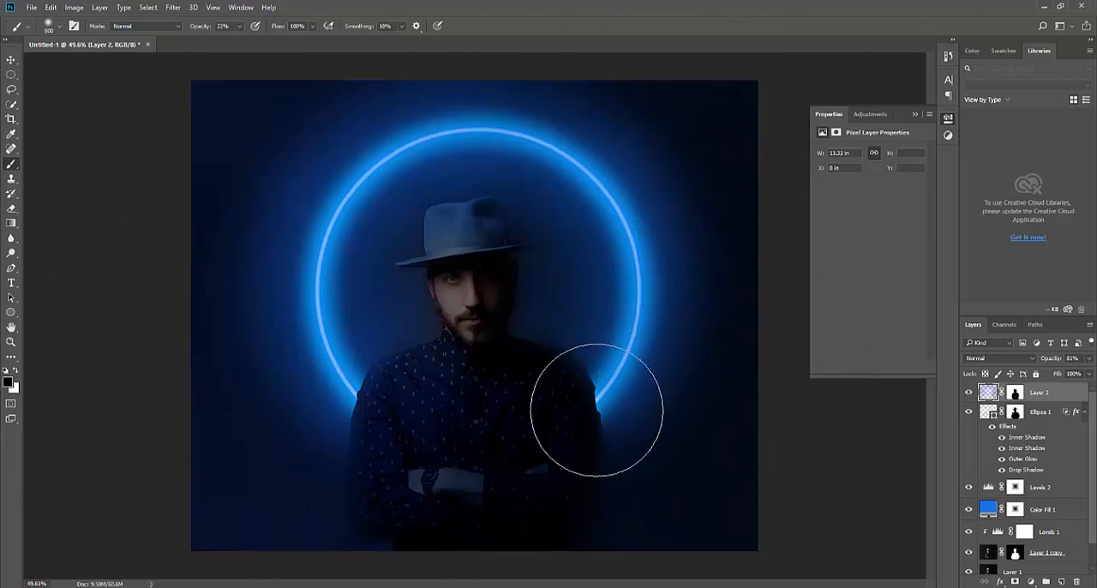
Touch up the man's shoulder beside the ring on Layer 2 with a 100 px black brush at 22% opacity
key("v")
scroll(483, 263, "up", 3, "alt")
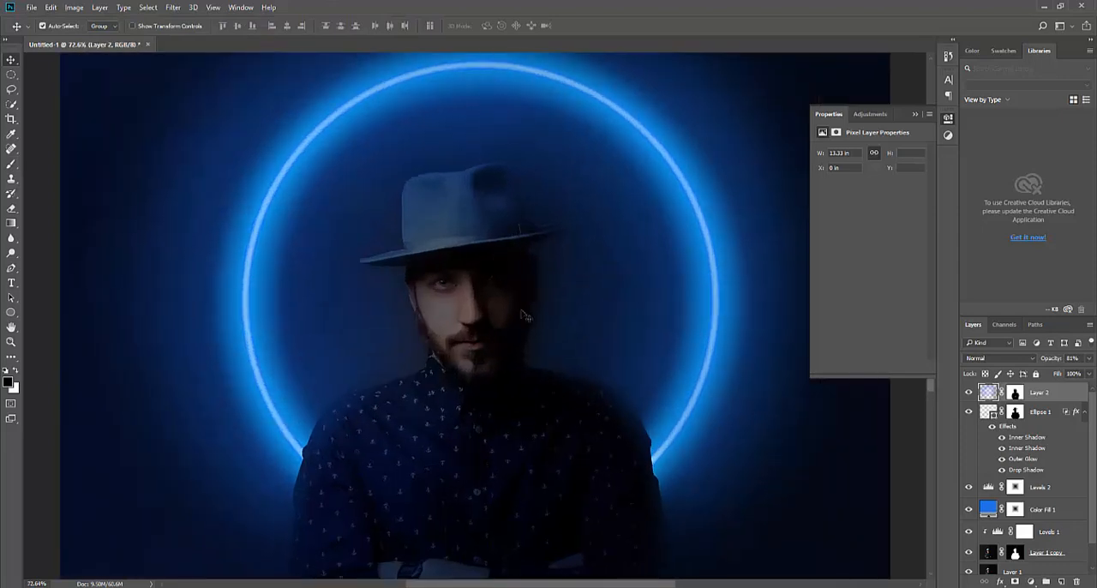
key("b")
scroll(575, 428, "up", 5, "alt")
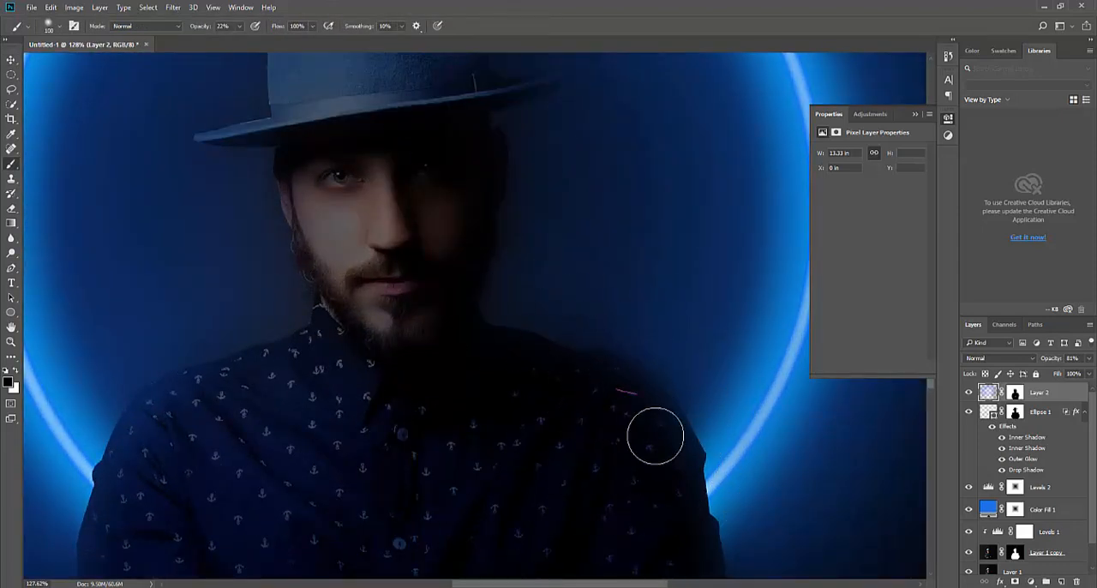
key("v")
key("ctrl+0")
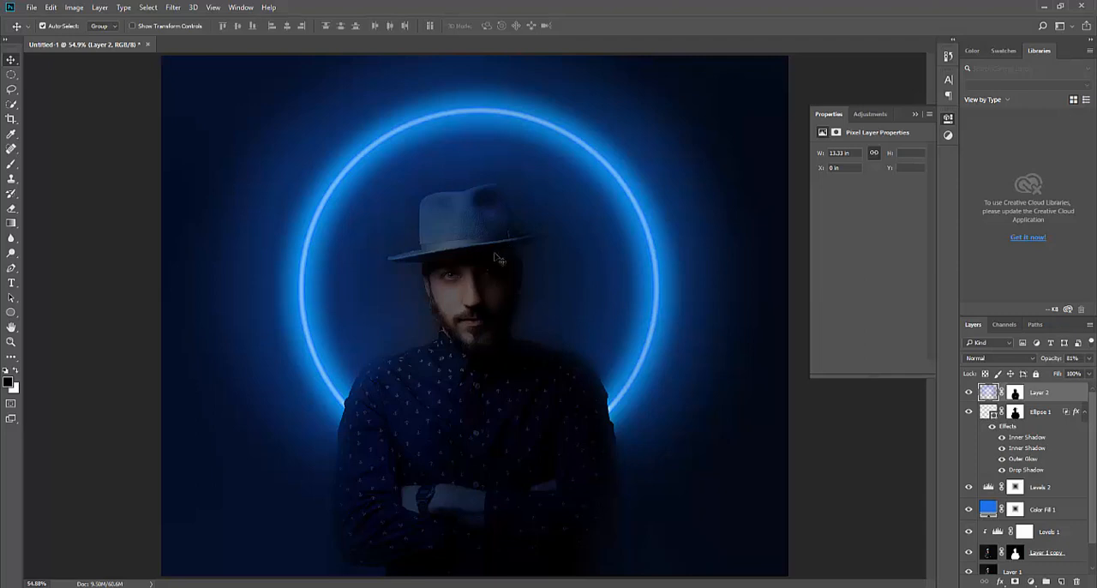
Fade the painted light on Layer 2 inside the ring and over the lower body with an 1100 px eraser at 36% opacity
key("e")
key("bracketright")
key("bracketright")
key("bracketright")
key("bracketright")
key("bracketright")
key("bracketright")
key("bracketright")
key("bracketright")
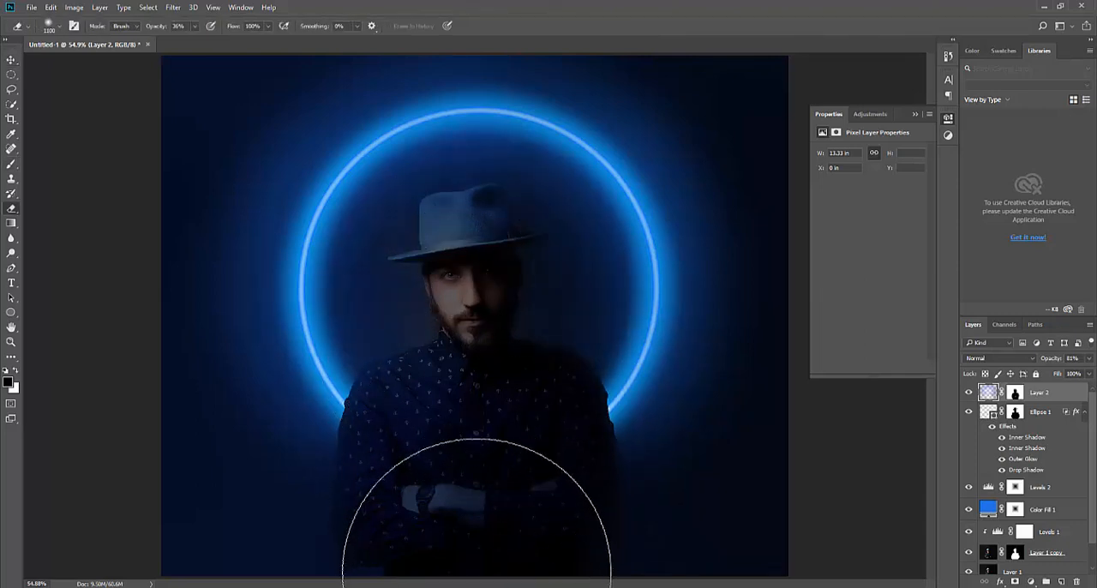
key("v")
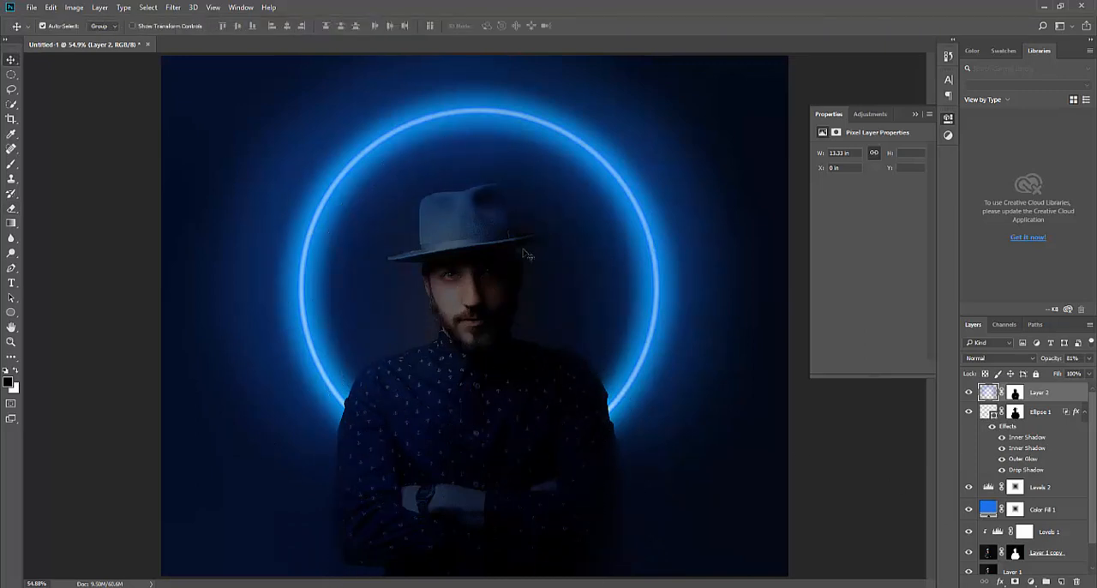
Add a Hue/Saturation adjustment layer above Layer 2 and set its Hue to +11
left_click(1033, 582)
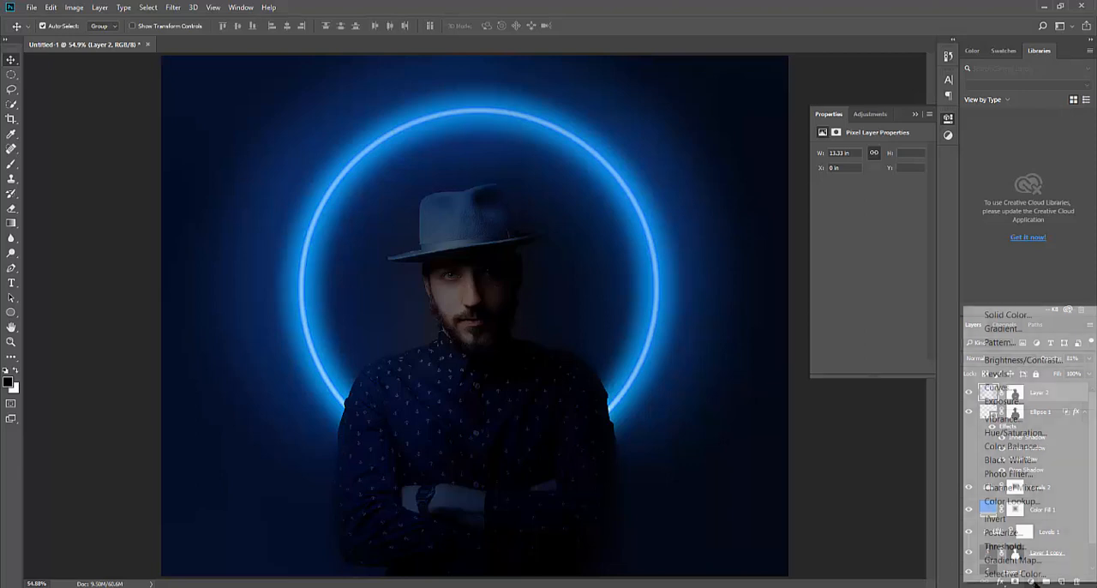
left_click(1014, 436)
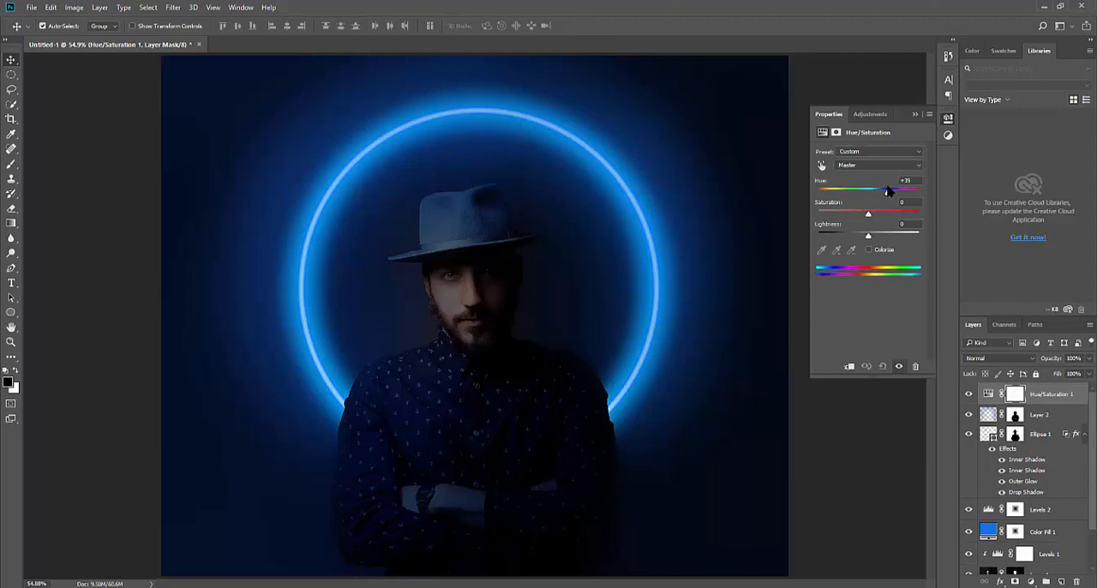
left_click_drag(888, 190, 874, 194)
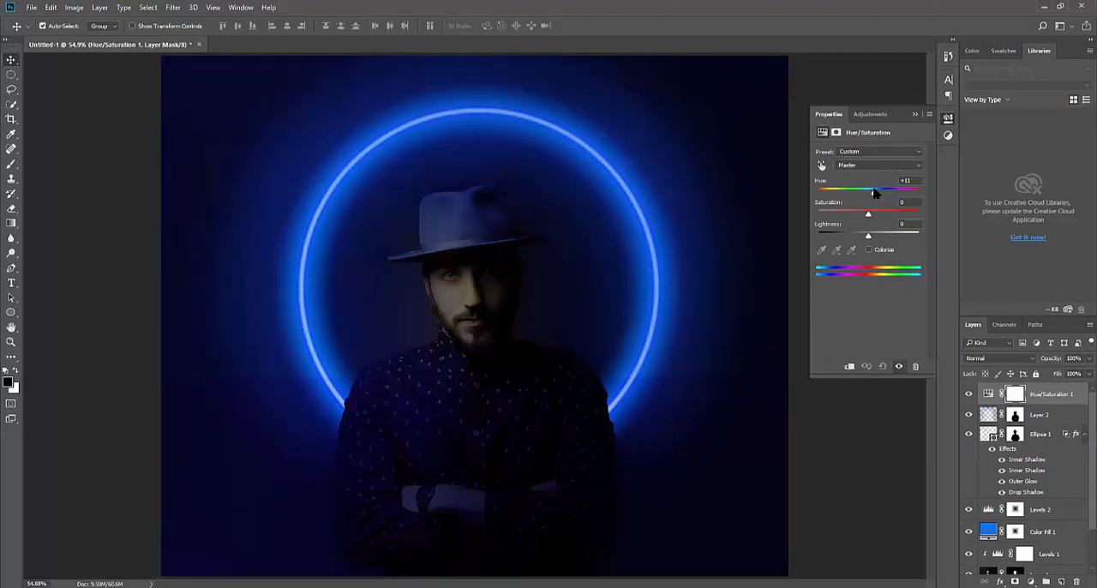
left_click(861, 438)
Duplicate the Hue/Saturation 1 layer and set the copy's Hue to +96 for a magenta tint
left_click(1019, 395)
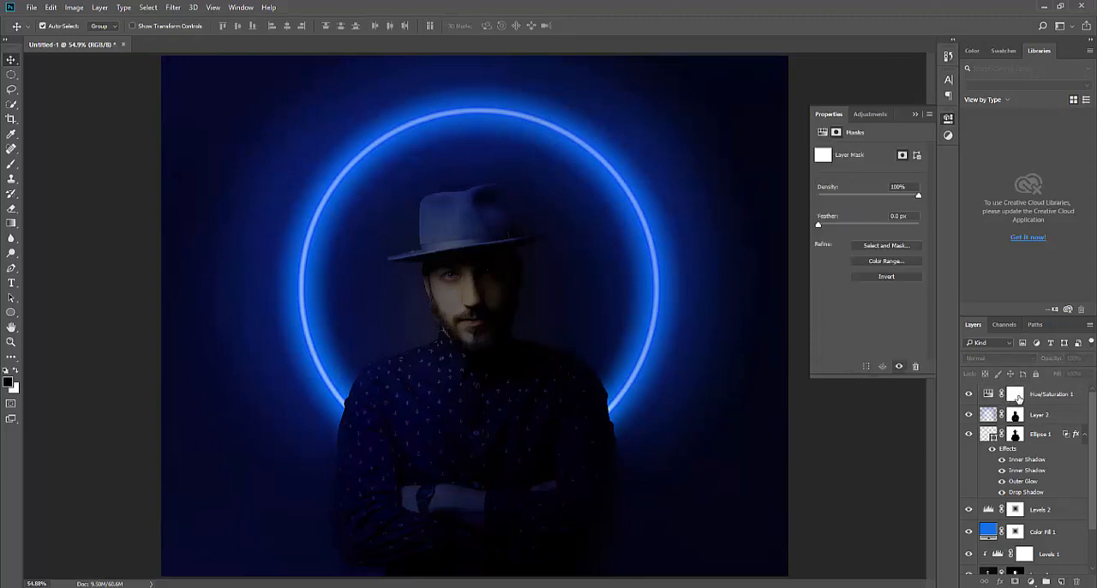
key("ctrl+j")
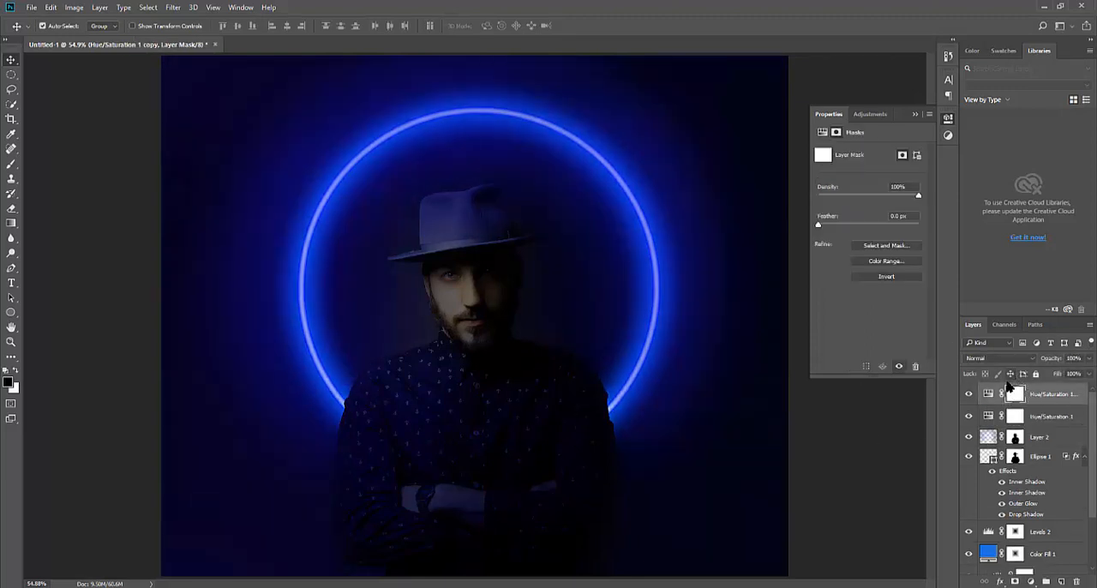
left_click(988, 395)
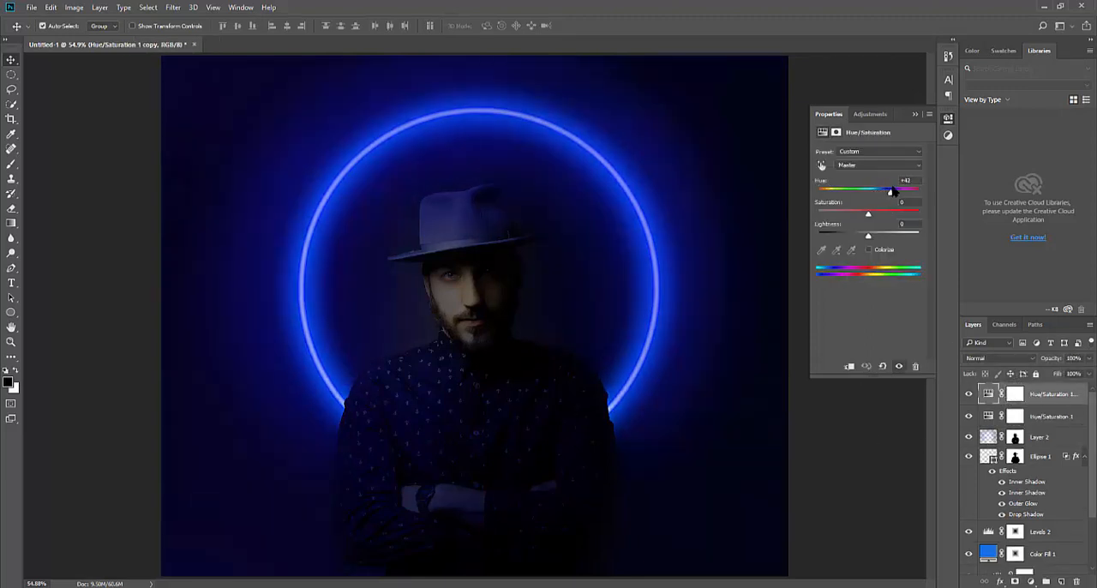
left_click_drag(903, 191, 902, 191)
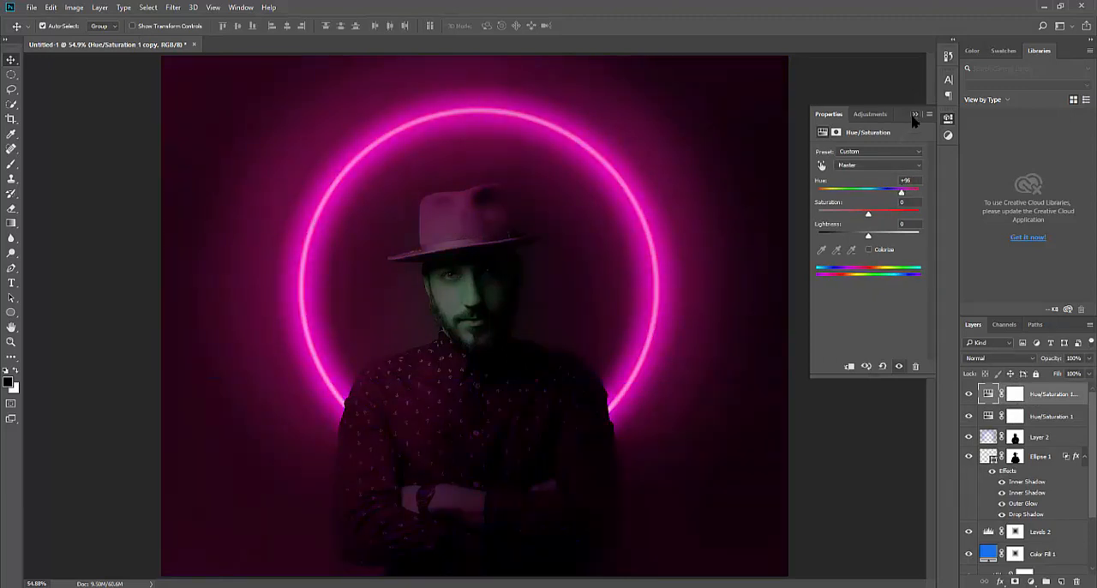
left_click(914, 115)
Invert the masks of both Hue/Saturation layers to black
left_click(1014, 417)
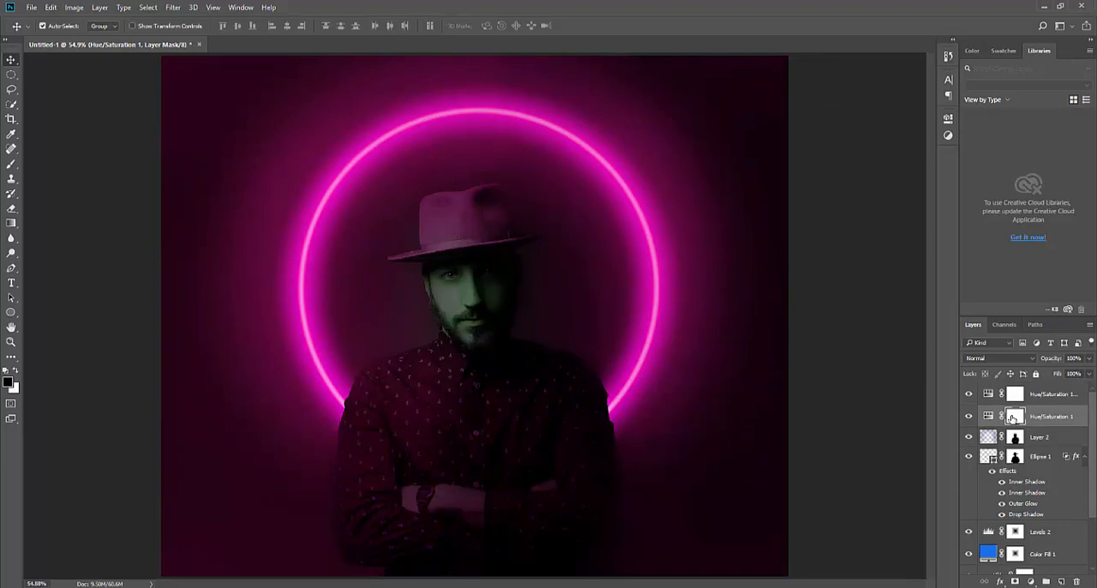
left_click(1017, 395)
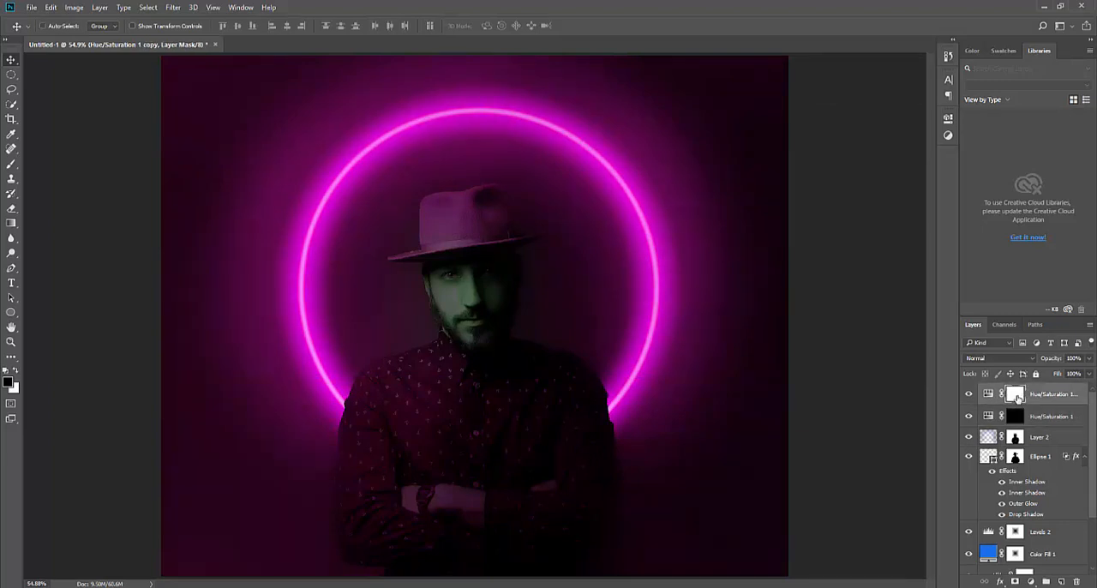
key("ctrl+i")
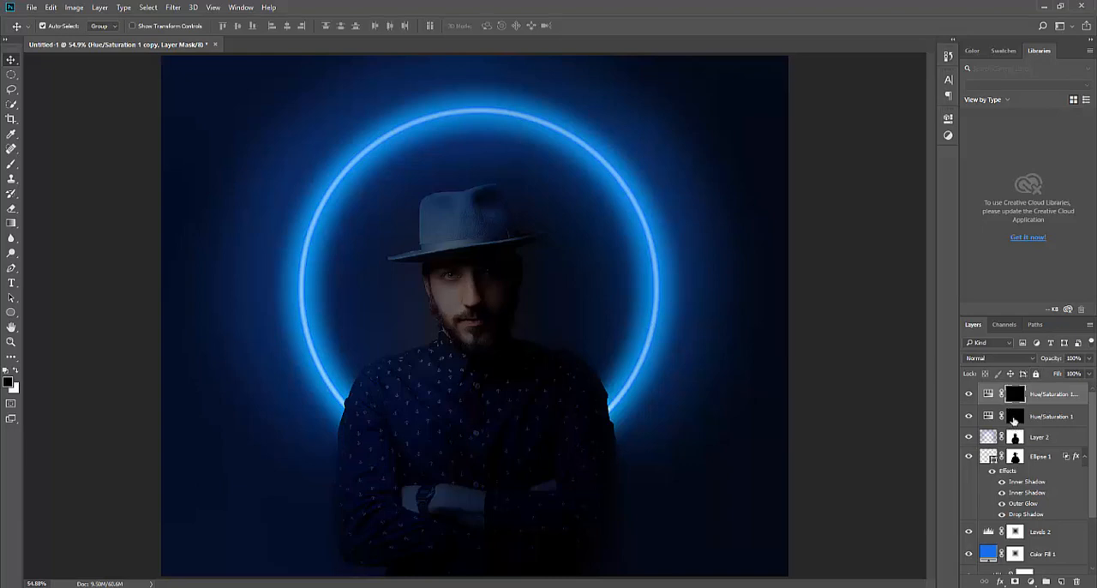
Paint white over the left half of the scene on the Hue/Saturation 1 mask with a 900 px brush at 100% opacity
left_click(1014, 417)
key("b")
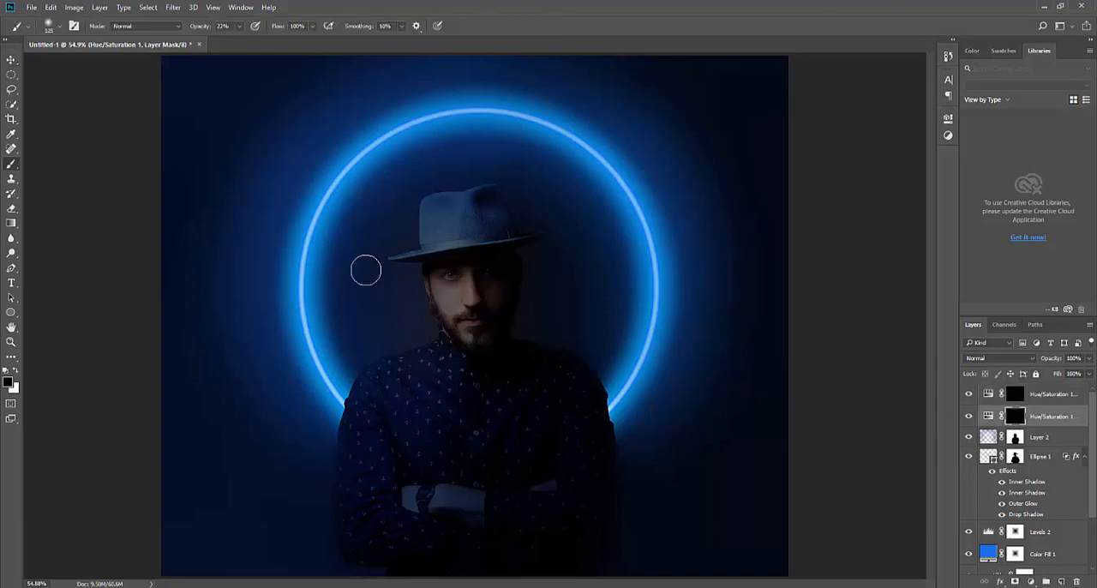
key("bracketright")
key("bracketright")
key("bracketright")
key("bracketright")
key("bracketright")
key("bracketright")
key("bracketright")
key("bracketright")
key("bracketright")
key("bracketright")
key("bracketright")
type("55")
mouse_move(260, 146)
left_mouse_down()
mouse_move(277, 422)
mouse_move(311, 218)
mouse_move(274, 309)
mouse_move(286, 278)
mouse_move(299, 331)
mouse_move(206, 328)
mouse_move(269, 73)
mouse_move(314, 97)
mouse_move(252, 526)
mouse_move(338, 137)
mouse_move(349, 454)
mouse_move(334, 436)
left_mouse_up()
key("x")
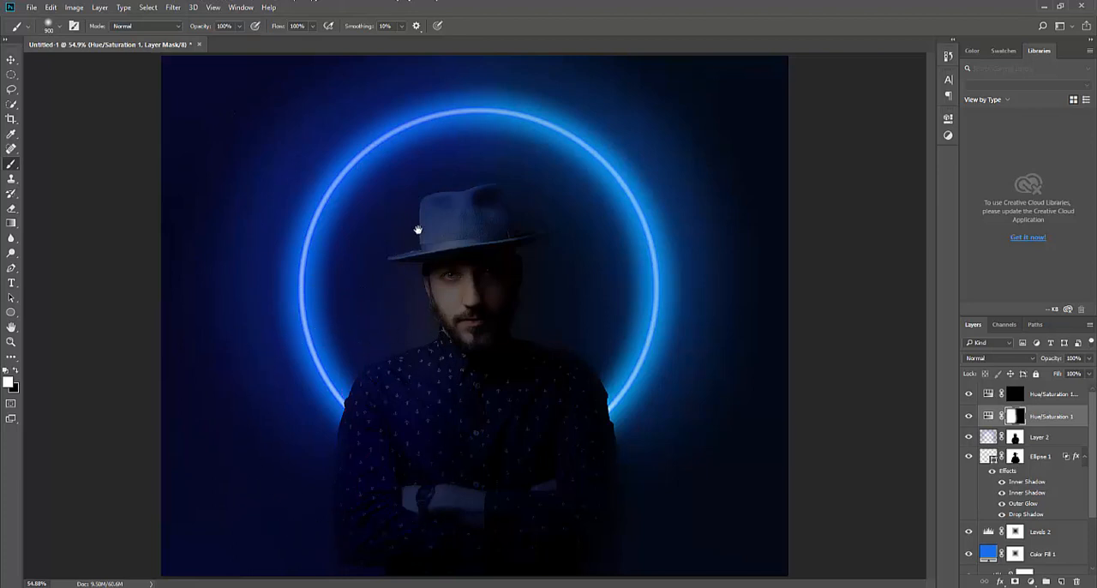
scroll(400, 331, "down", 2)
mouse_move(368, 377)
left_mouse_down()
mouse_move(305, 147)
mouse_move(305, 378)
left_mouse_up()
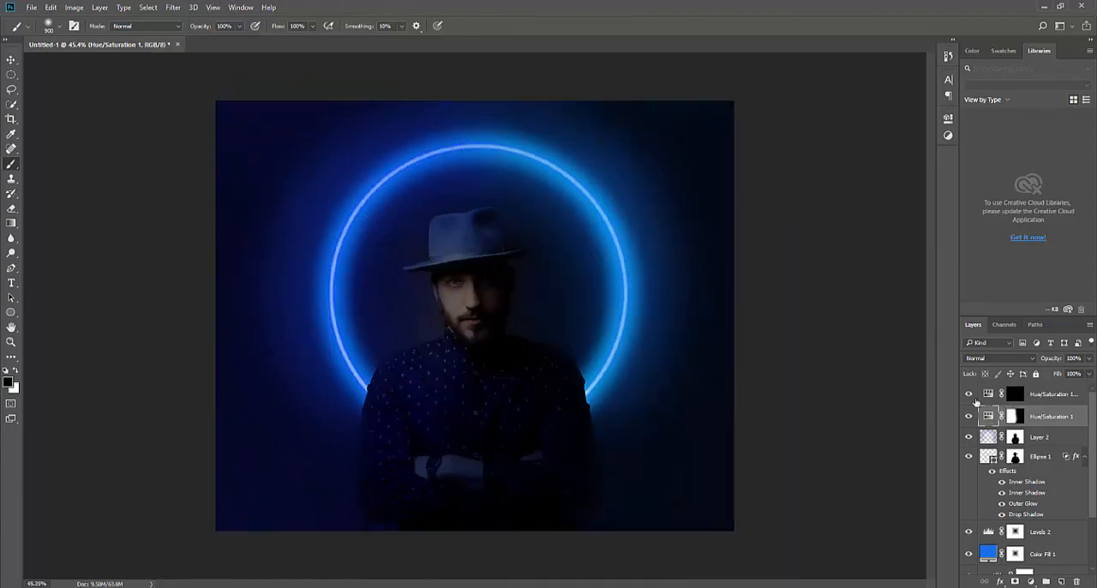
Raise the Hue of the Hue/Saturation 1 layer slightly for a deeper blue on the left half
double_click(987, 416)
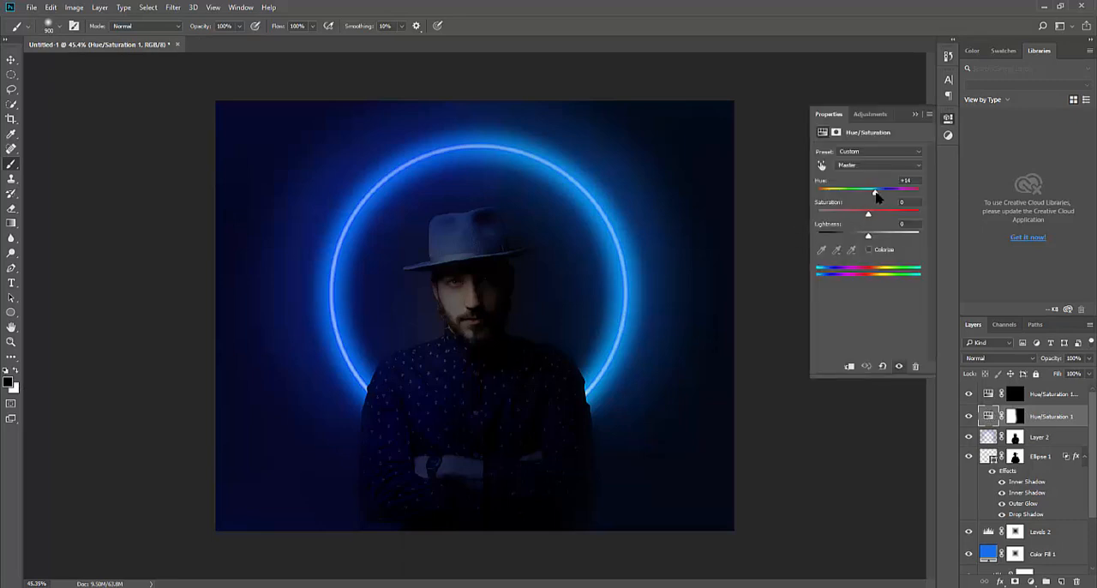
left_click_drag(876, 193, 879, 193)
left_click(916, 115)
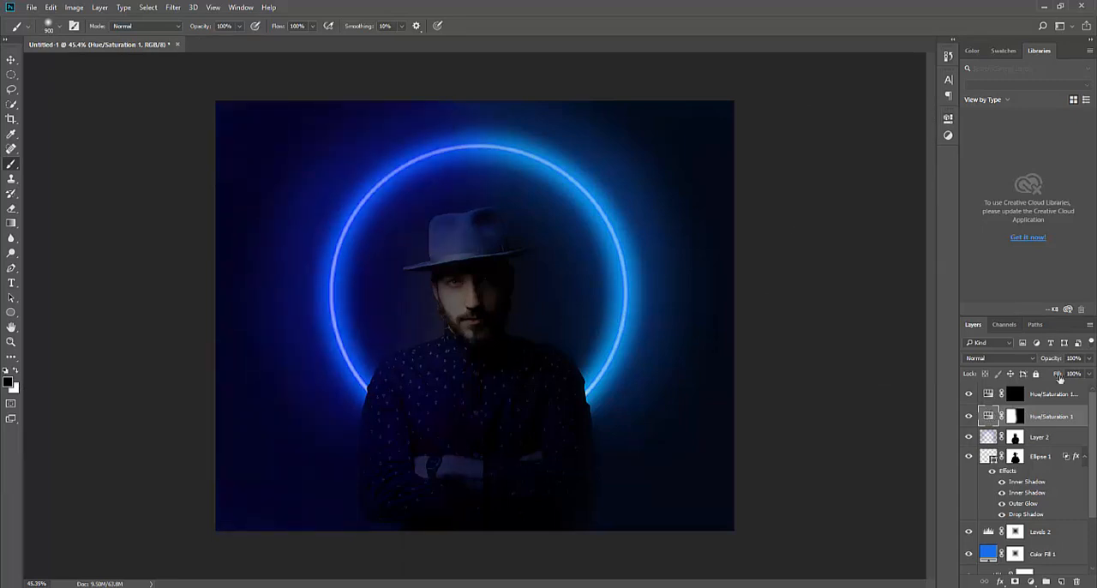
Paint the upper Hue/Saturation copy's mask white over the right half, and refine the blue-magenta transition along the middle on both masks
left_click(1016, 394)
key("x")
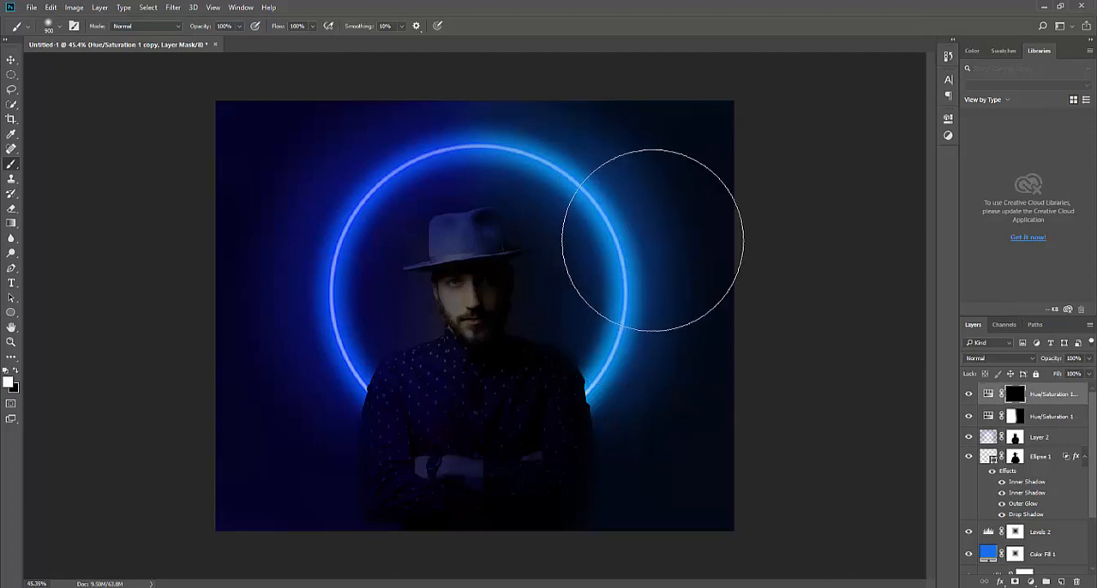
left_click_drag(691, 482, 663, 92)
mouse_move(642, 543)
left_mouse_down()
mouse_move(566, 140)
mouse_move(572, 431)
mouse_move(605, 520)
mouse_move(655, 393)
mouse_move(564, 122)
mouse_move(589, 180)
left_mouse_up()
left_click(1015, 417)
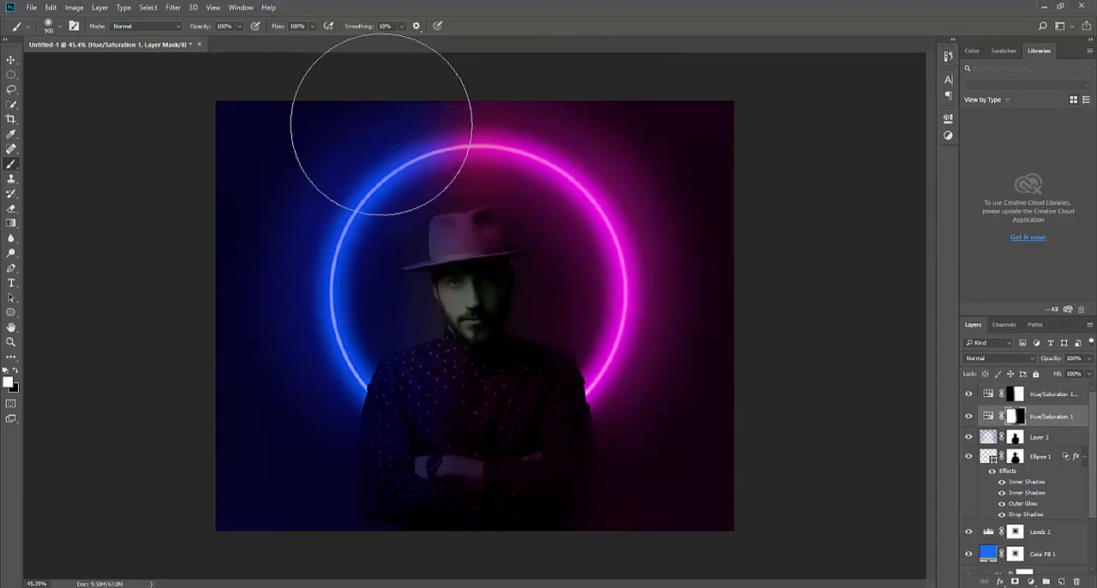
left_click(1015, 393)
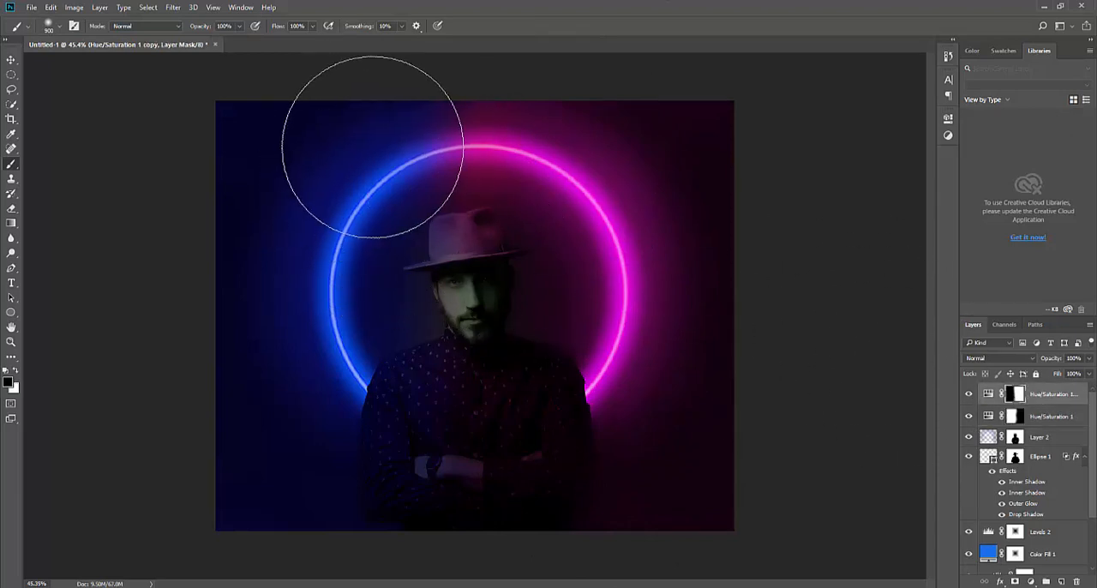
key("x")
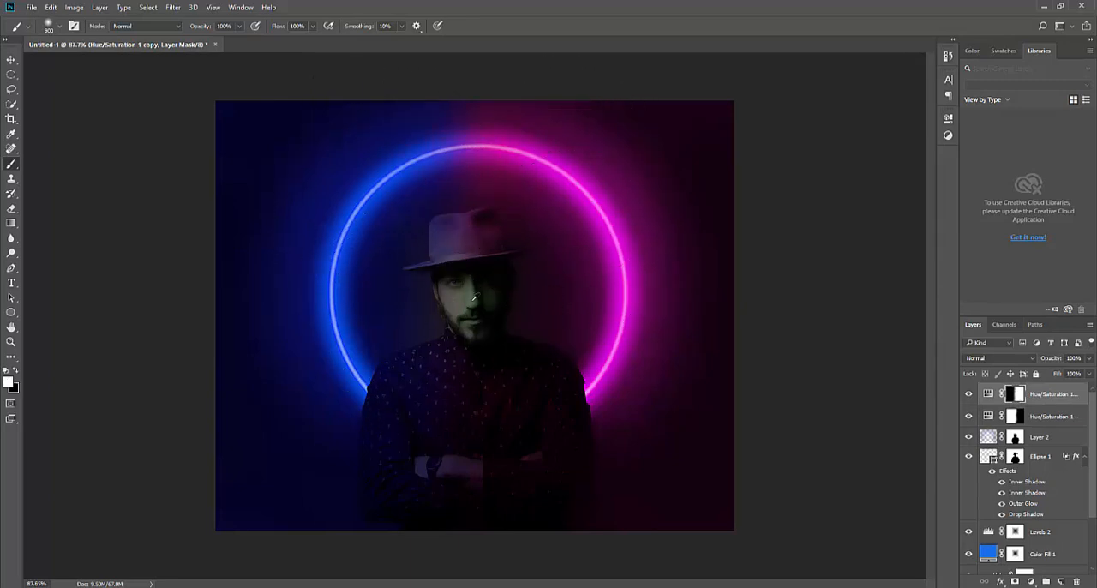
Mask the green tint off the face on the Hue/Saturation copy's mask with a 100 px black brush
scroll(474, 297, "up", 5)
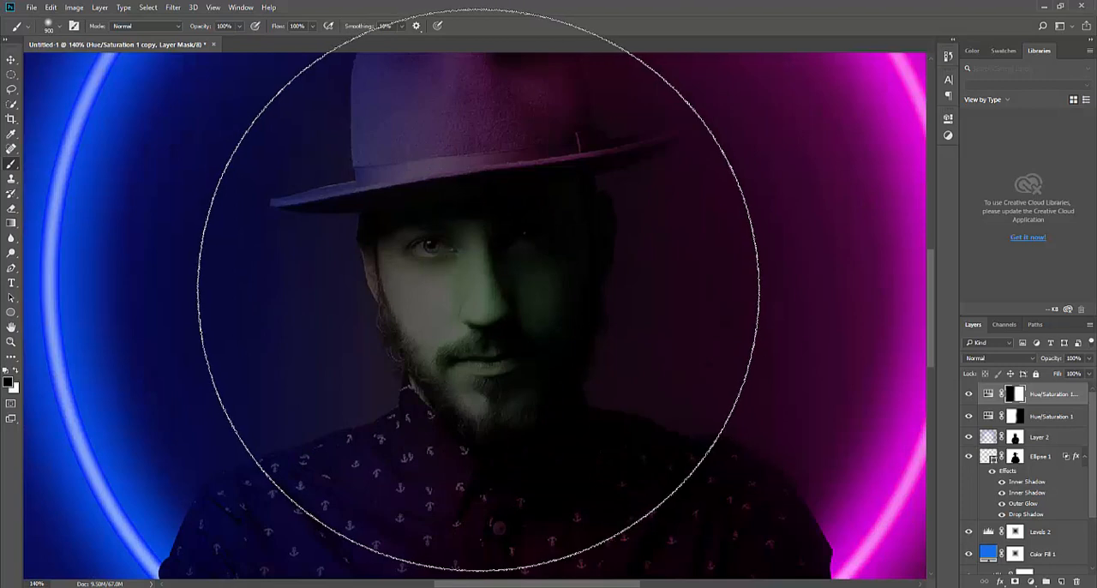
key("bracketleft")
key("bracketleft")
key("bracketleft")
key("bracketleft")
key("bracketleft")
key("bracketleft")
key("bracketleft")
key("bracketleft")
key("bracketleft")
key("bracketleft")
key("bracketleft")
key("bracketleft")
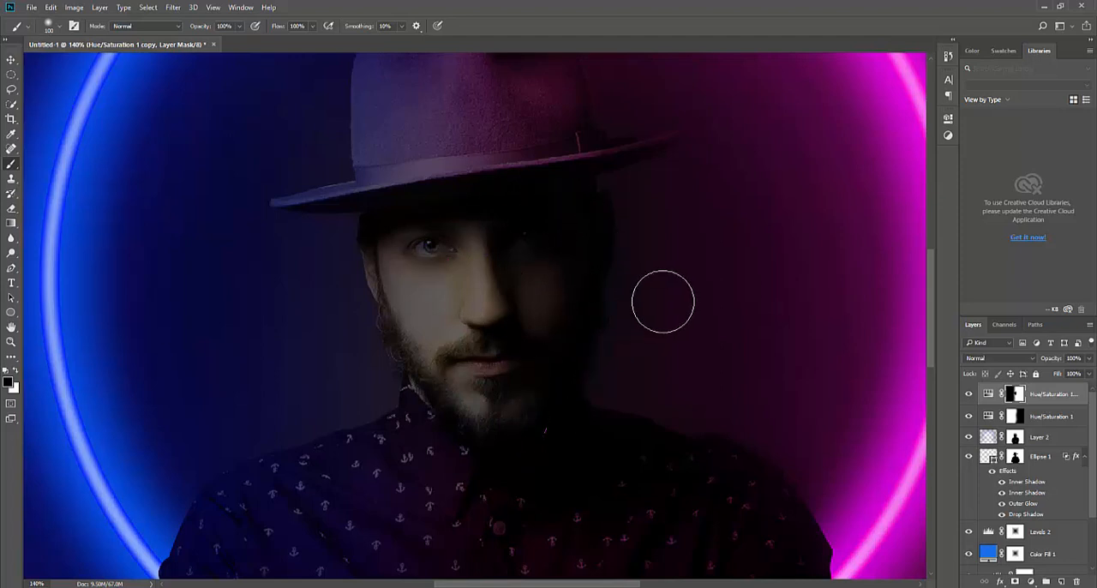
key("x")
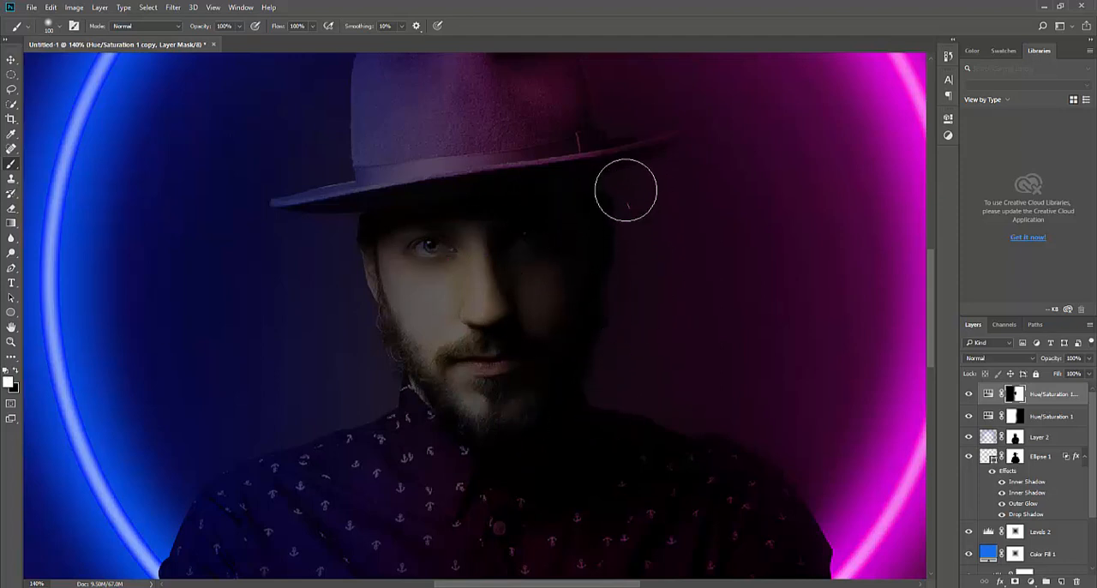
Paint black over the face on the Hue/Saturation 1 mask, restoring the blue tint with white around the hat brim and background
left_click(1013, 417)
key("x")
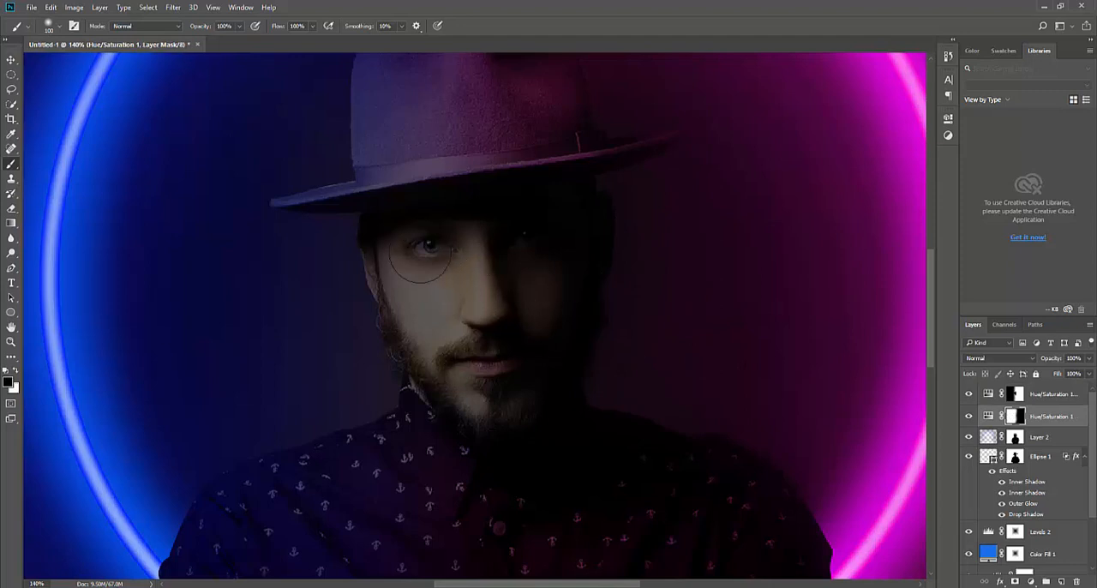
mouse_move(387, 165)
left_mouse_down()
mouse_move(428, 156)
mouse_move(382, 123)
mouse_move(363, 201)
mouse_move(374, 230)
mouse_move(360, 197)
mouse_move(303, 218)
mouse_move(311, 271)
mouse_move(288, 306)
mouse_move(314, 254)
left_mouse_up()
key("x")
mouse_move(238, 301)
left_mouse_down()
mouse_move(320, 329)
mouse_move(309, 216)
mouse_move(368, 155)
left_mouse_up()
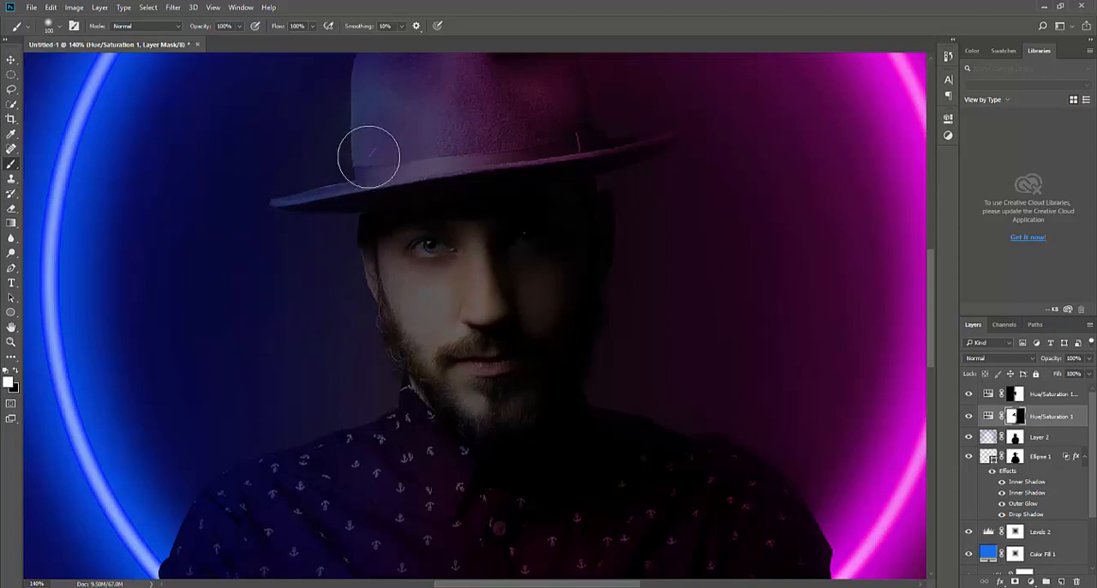
key("x")
left_click_drag(401, 247, 407, 264)
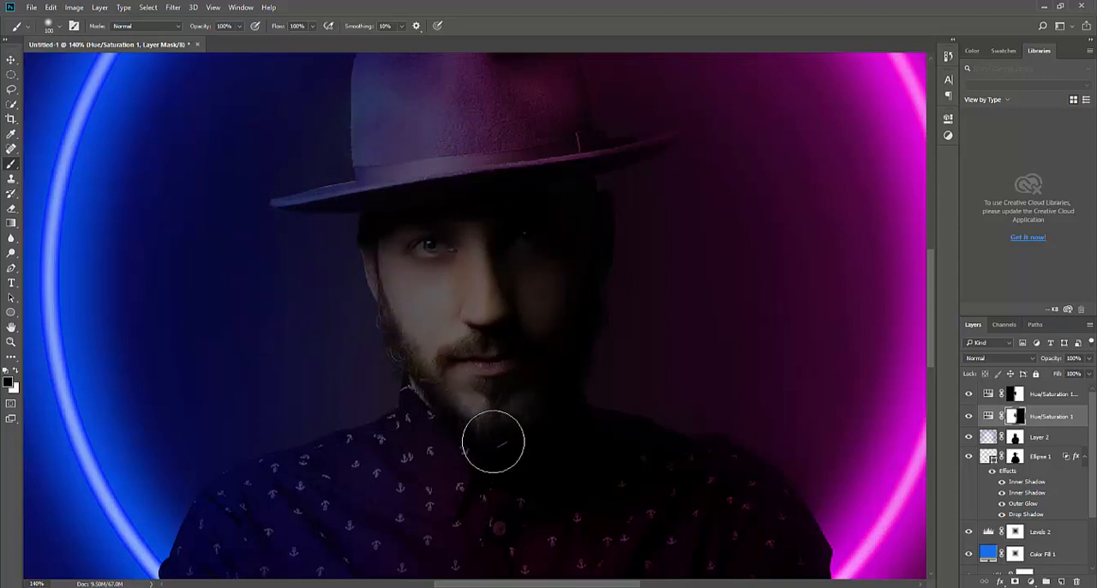
key("ctrl+0")
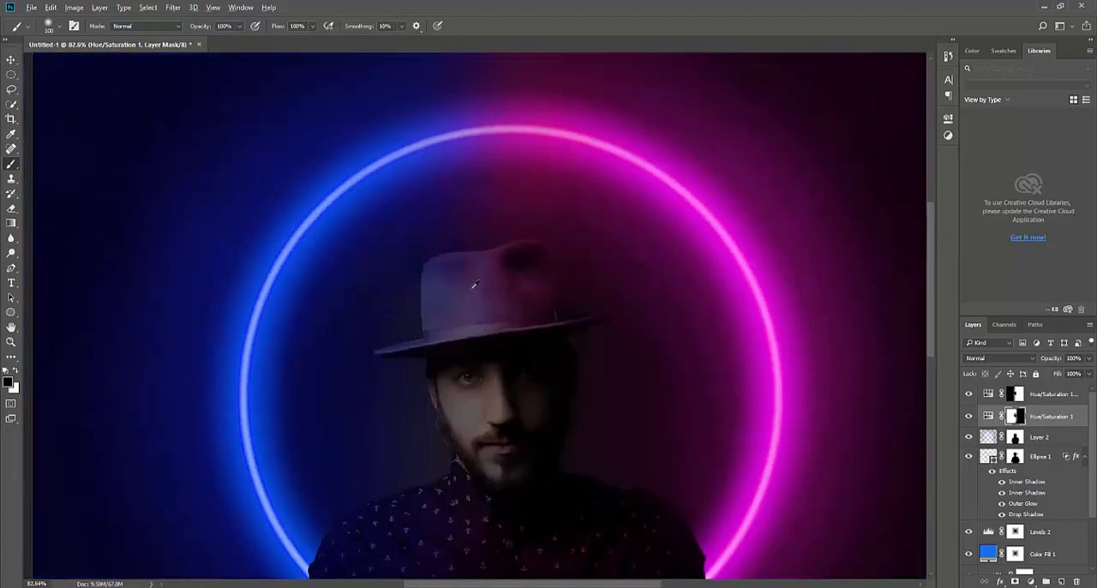
key("ctrl+0")
Add two new blank layers above Hue/Saturation 1 and reduce the brush to roughly the size of the iris
scroll(503, 204, "up", 10)
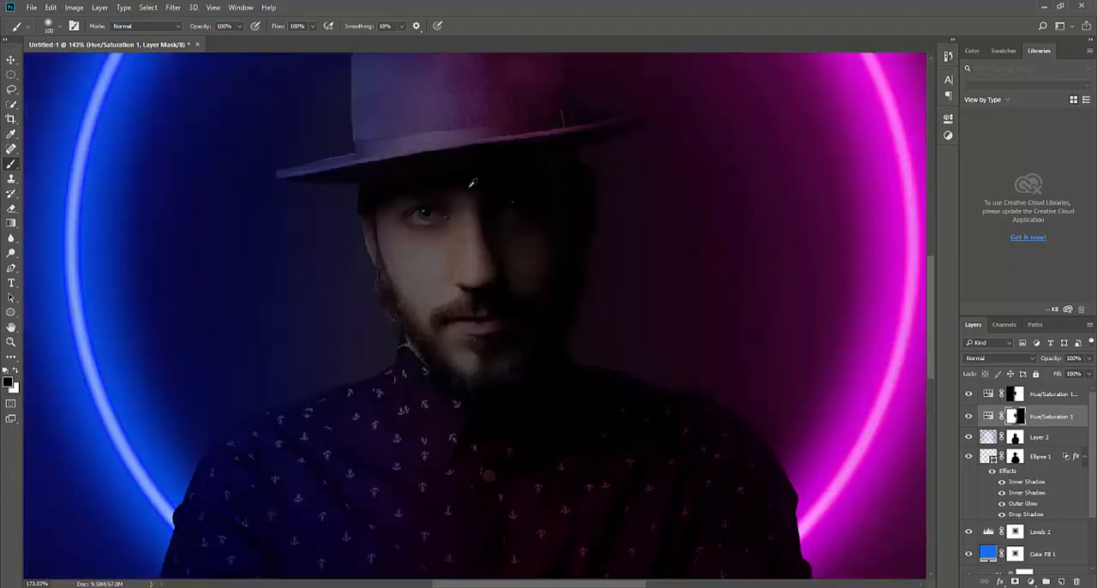
scroll(573, 324, "up", 2)
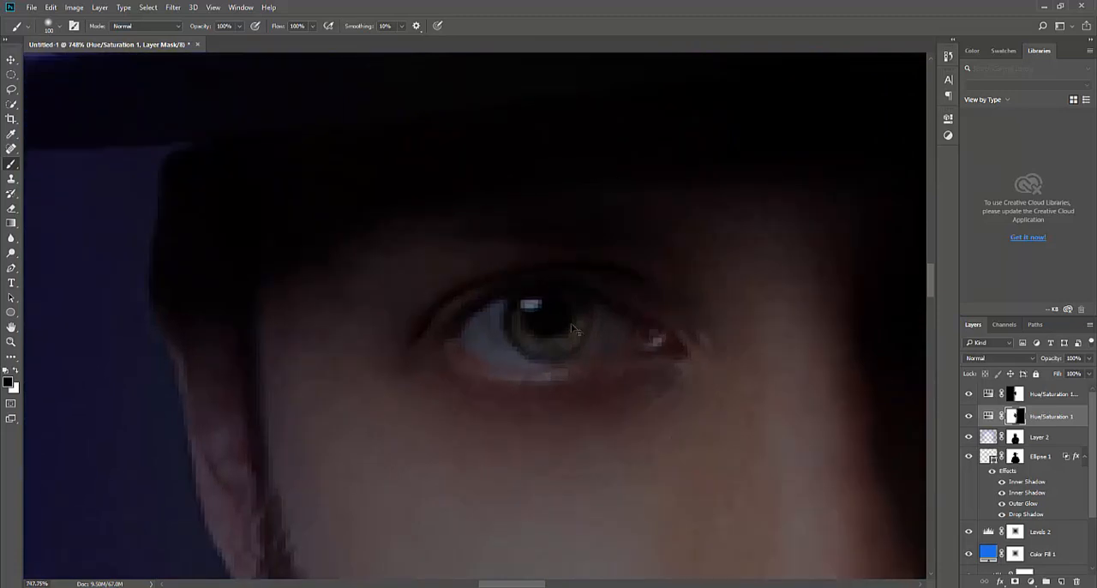
key("shift+ctrl+n")
key("Return")
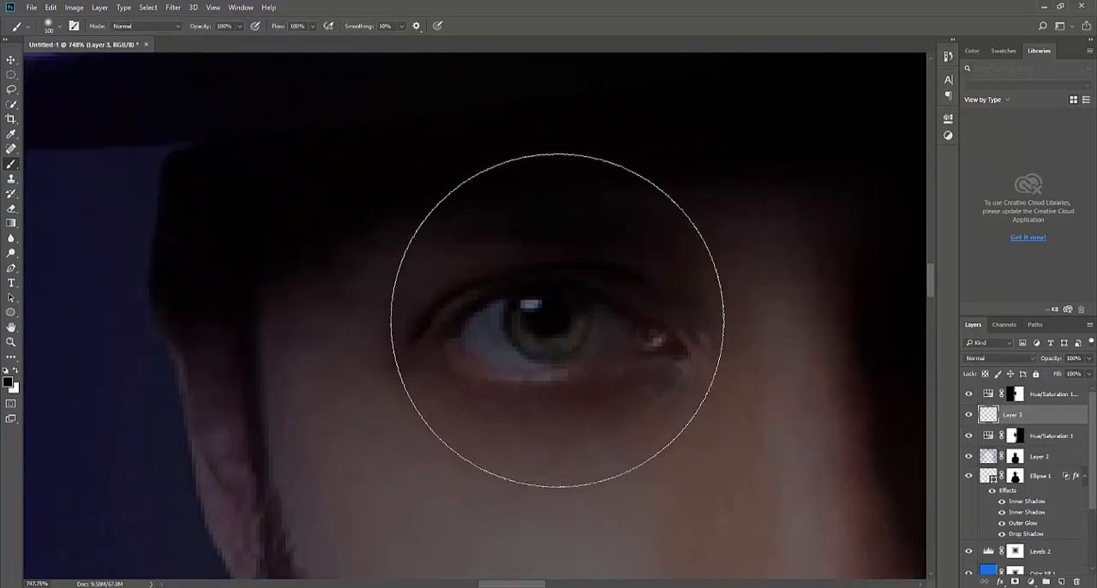
key("bracketleft")
key("bracketleft")
key("bracketleft")
key("bracketleft")
key("bracketleft")
key("bracketleft")
key("bracketleft")
key("bracketleft")
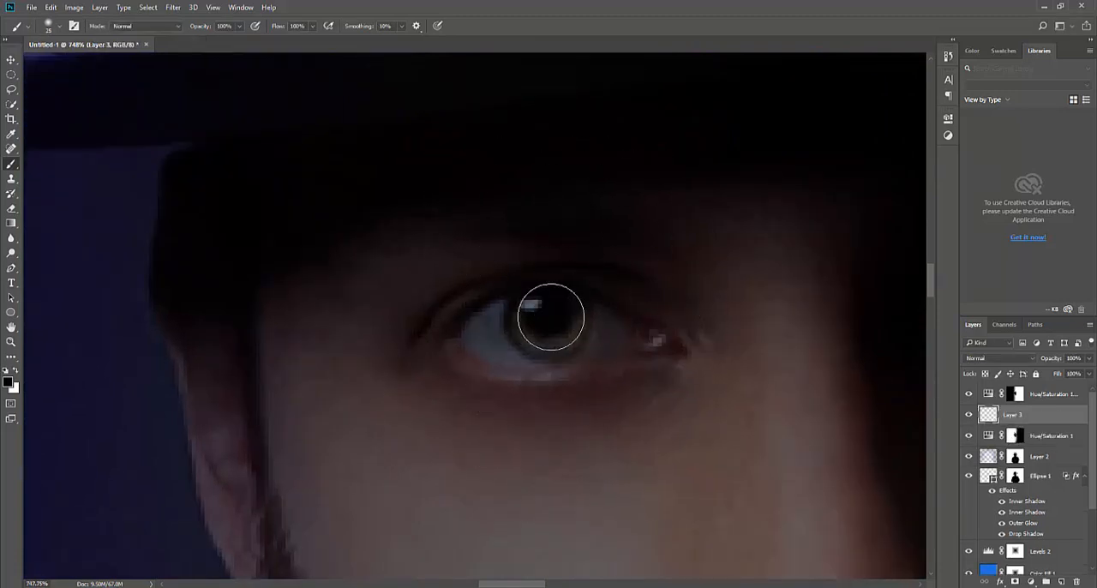
key("bracketright")
key("bracketright")
key("bracketright")
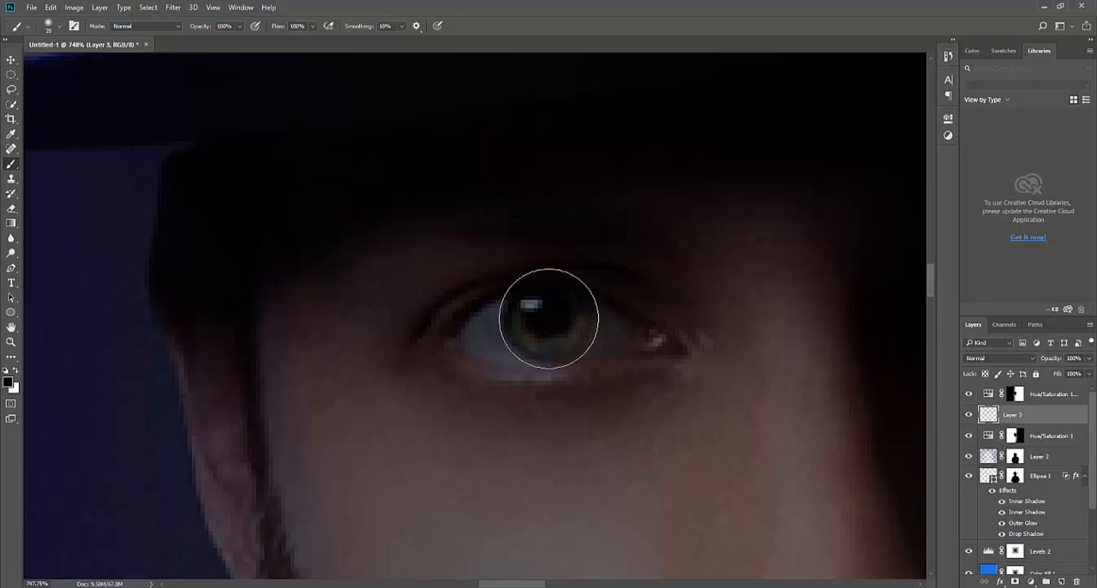
key("shift+ctrl+n")
key("Return")
key("bracketleft")
left_click(549, 316)
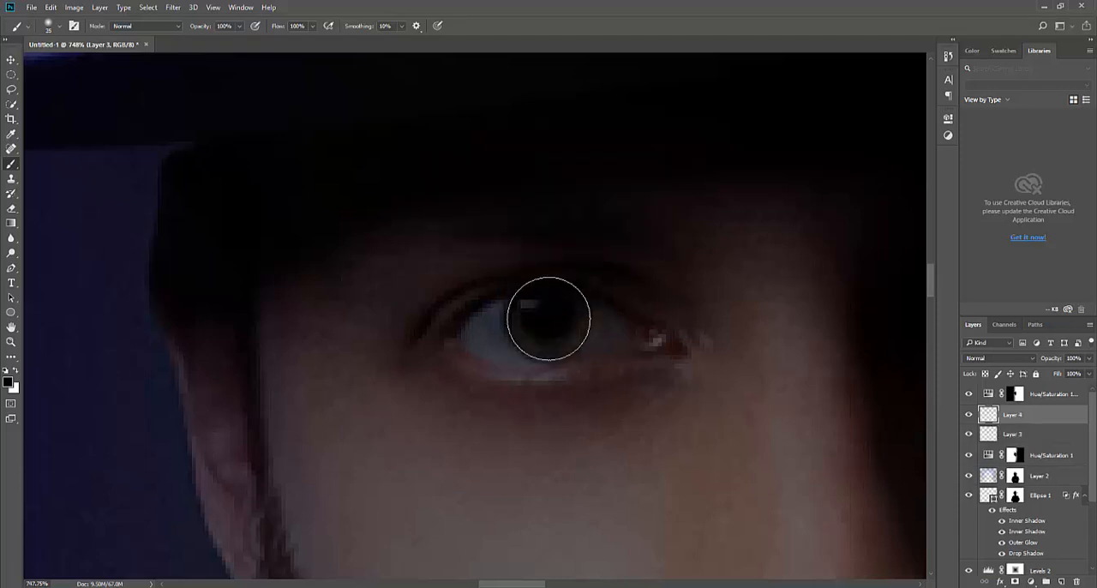
key("ctrl+z")
Give the brush a hard edge and set the foreground color to a fully saturated blue
right_click(549, 314)
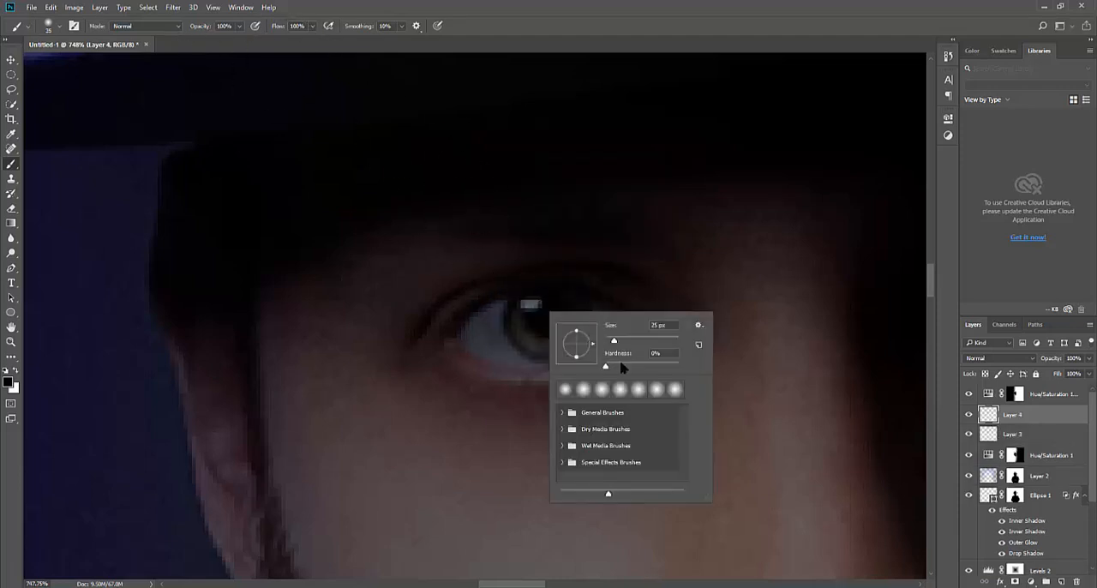
left_click(9, 382)
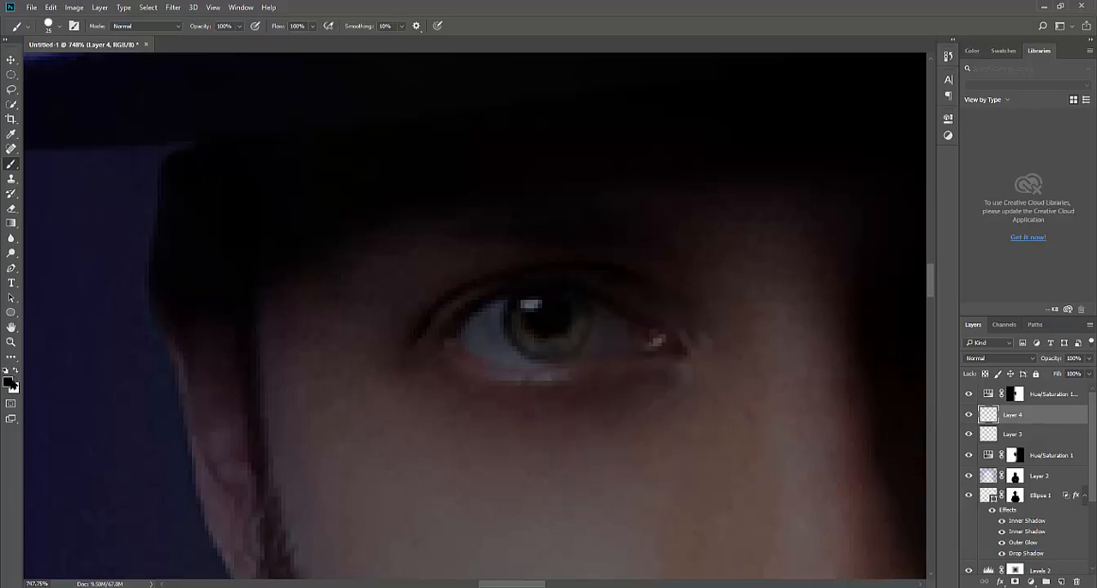
left_click(558, 211)
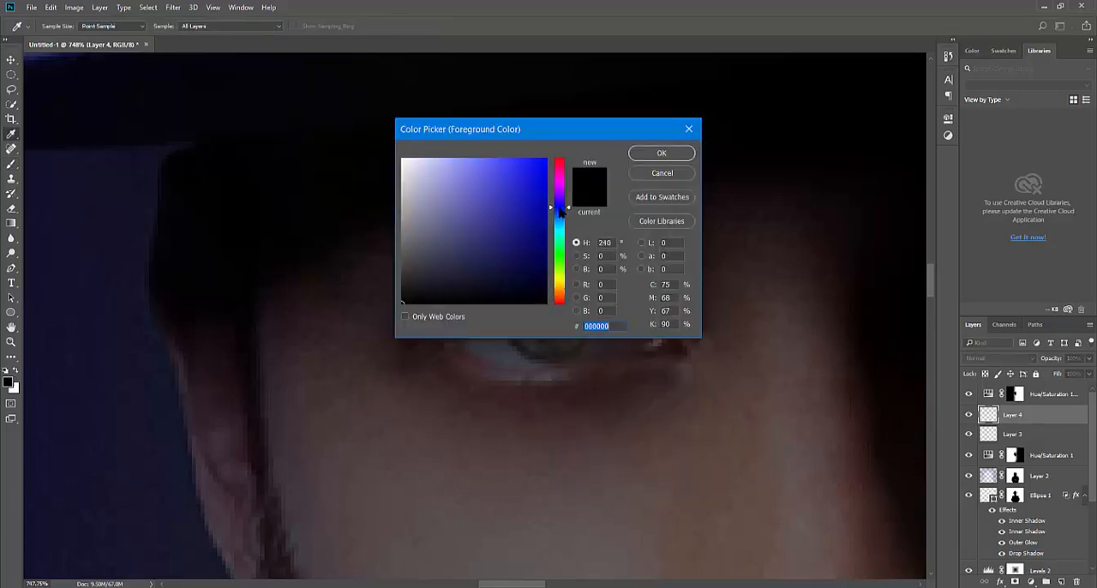
left_click(545, 159)
left_click(662, 153)
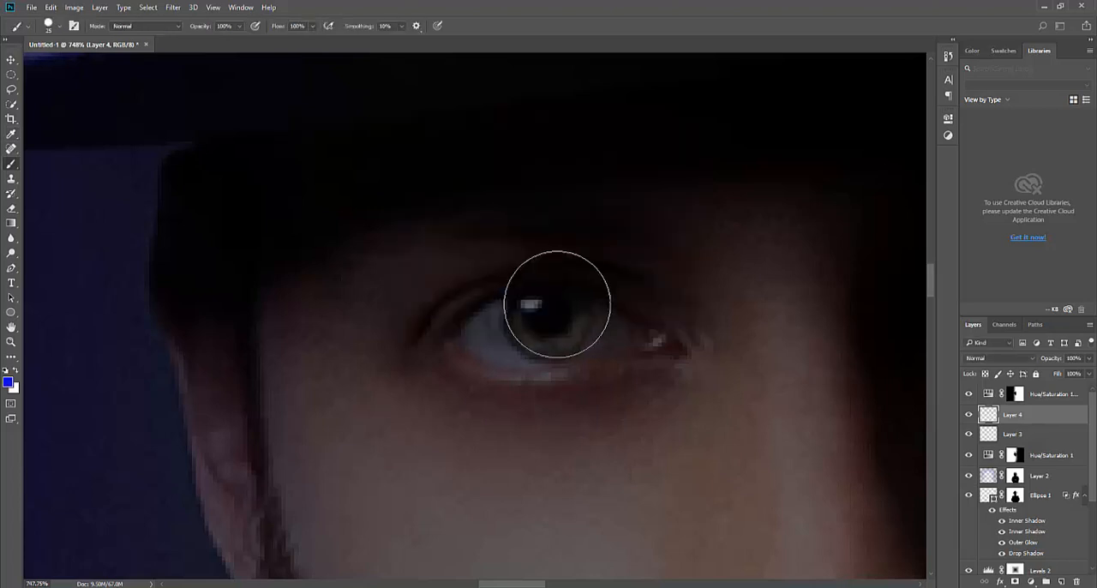
Paint one solid blue 20 px dot over the iris of each eye
left_click(549, 319)
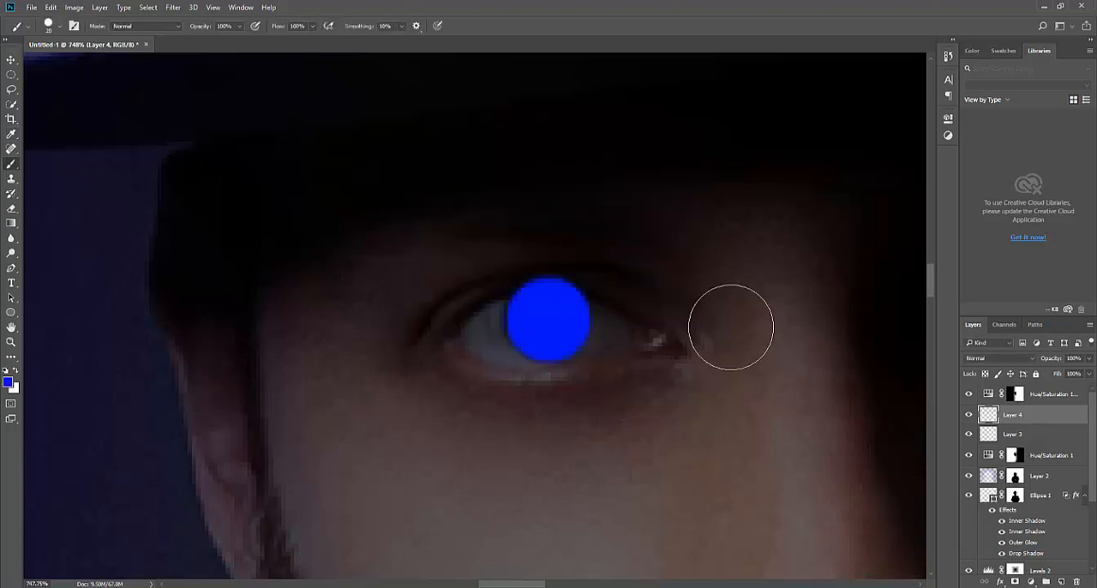
scroll(500, 335, "right", 5)
left_click(587, 281)
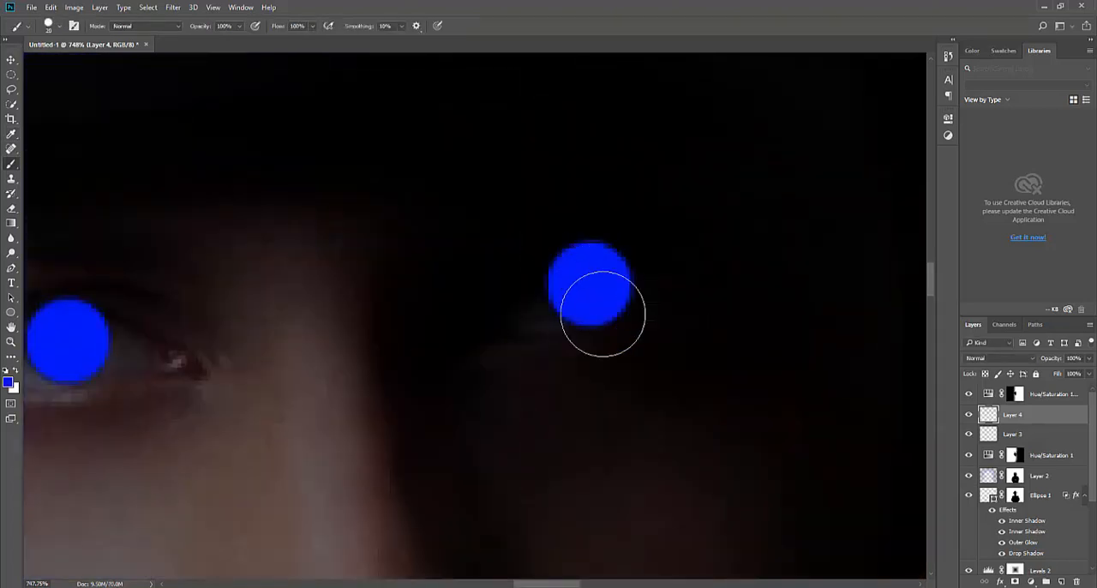
Set the blend mode of the layer with the blue eye dots to Soft Light and keep that layer selected
scroll(600, 314, "left", 5)
key("v")
left_click(1027, 358)
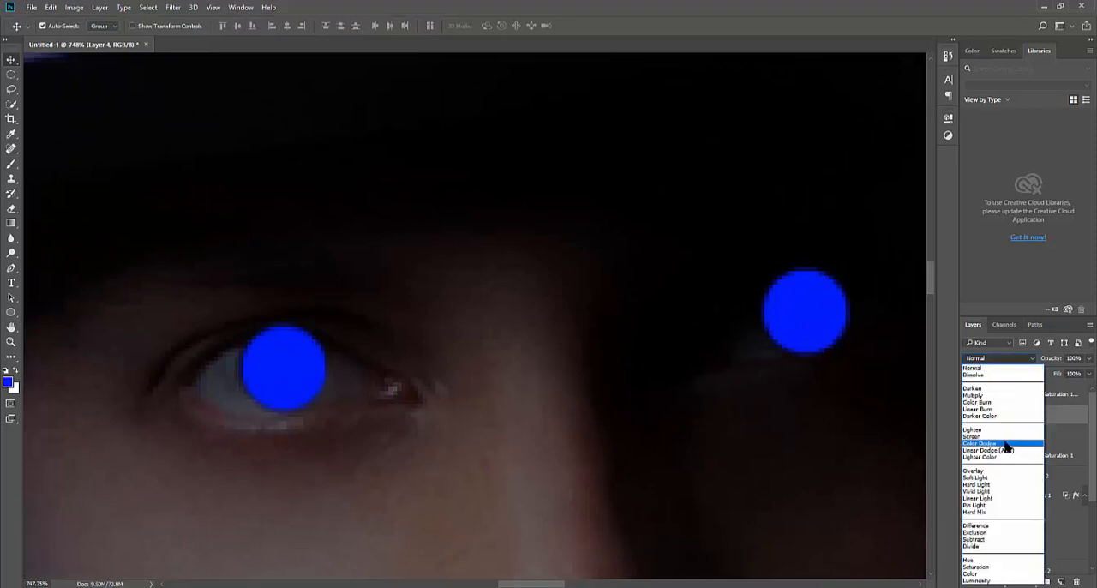
left_click(1003, 478)
left_click(324, 416)
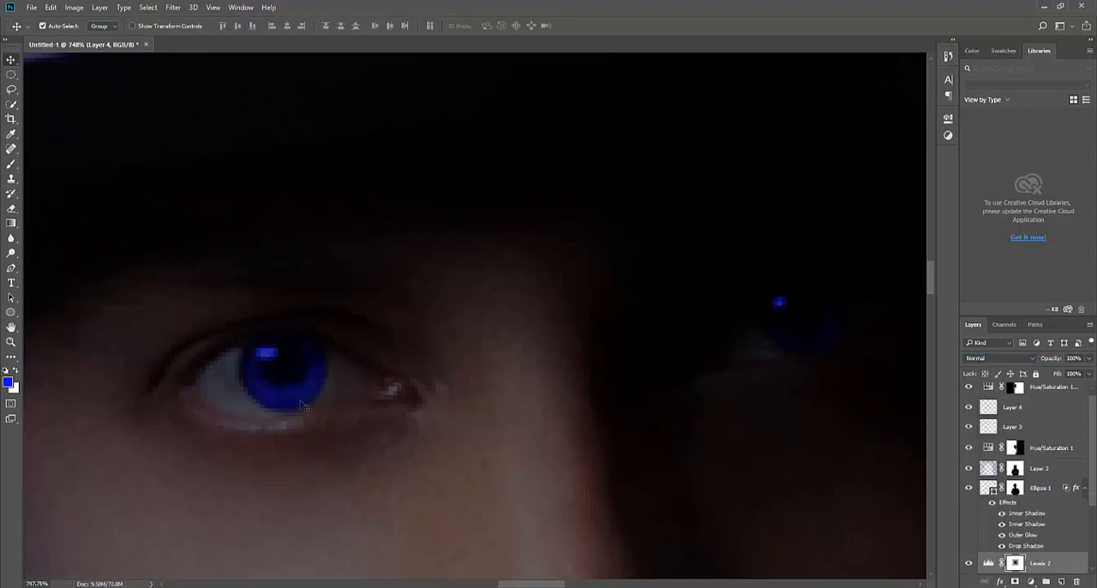
left_click(290, 379)
Erase the blue spill along the upper eyelids of both eyes with a 4 px eraser at 36% opacity
key("e")
scroll(249, 338, "up", 5)
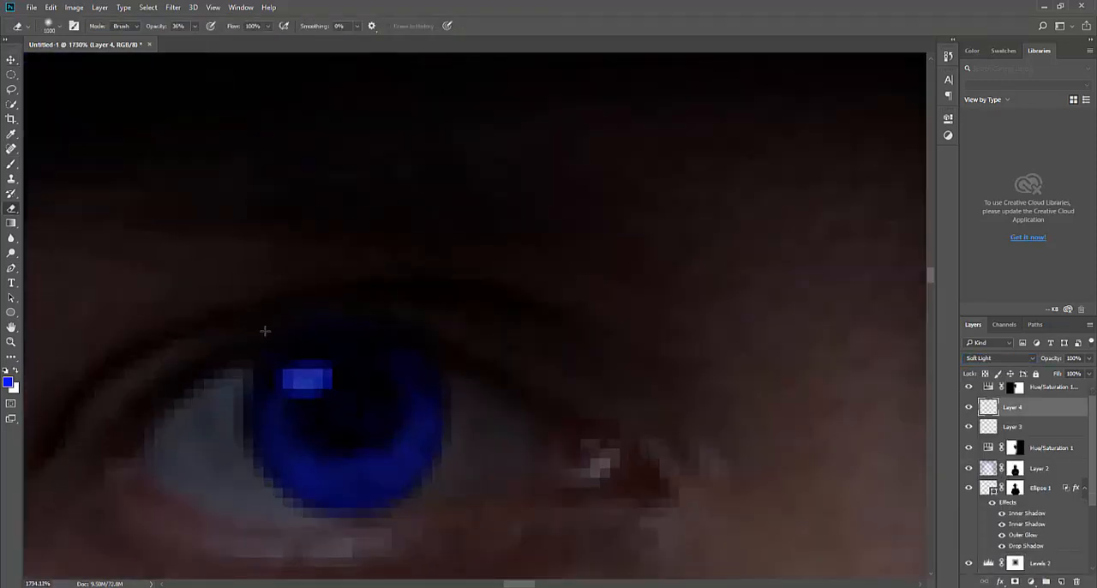
key("bracketleft")
key("bracketleft")
key("bracketleft")
key("bracketleft")
key("bracketleft")
key("bracketleft")
key("bracketleft")
key("bracketleft")
key("bracketleft")
key("bracketleft")
key("bracketleft")
key("bracketleft")
key("bracketleft")
key("bracketleft")
key("bracketleft")
key("bracketleft")
key("bracketleft")
key("bracketleft")
key("bracketleft")
key("bracketleft")
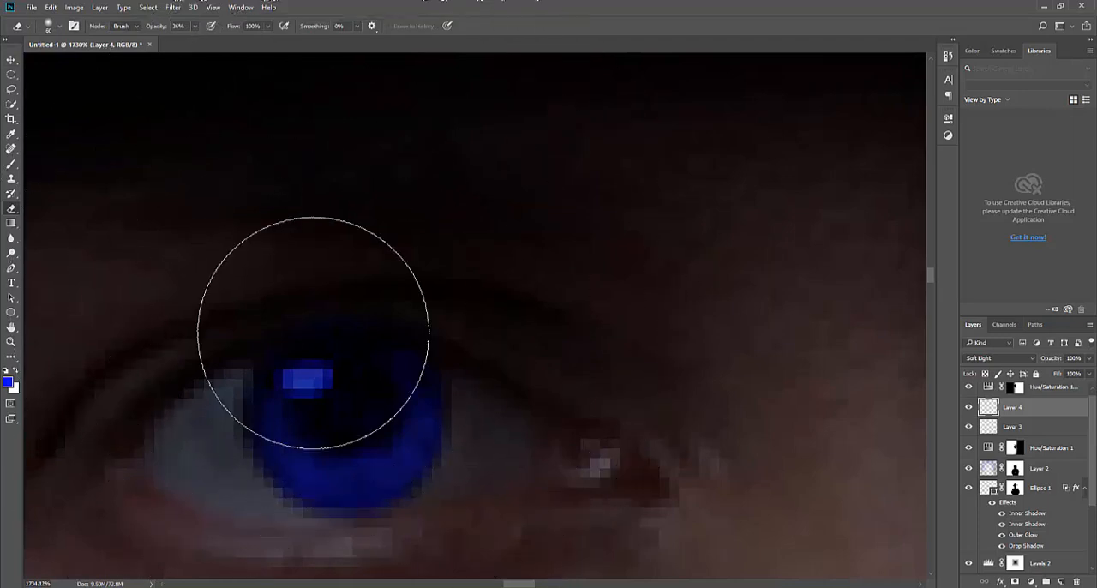
key("bracketright")
key("bracketright")
key("bracketright")
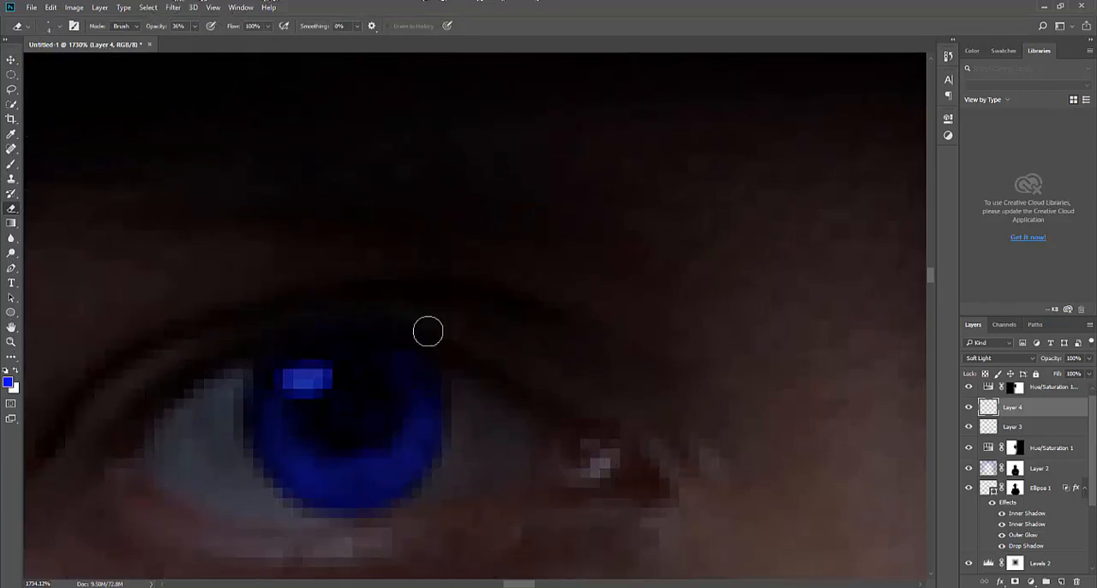
left_click_drag(688, 305, 207, 323)
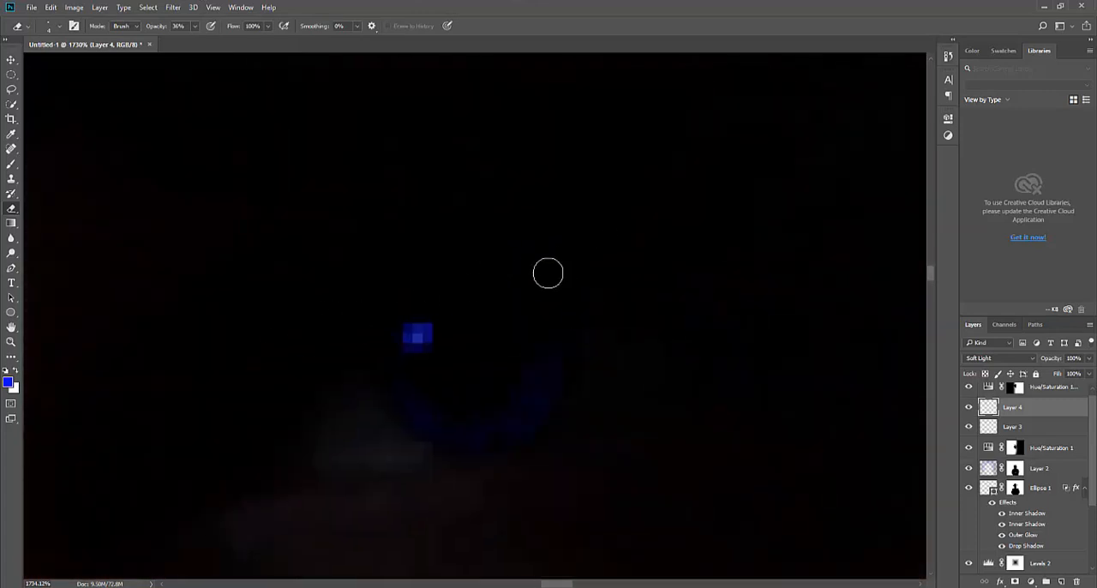
key("ctrl+0")
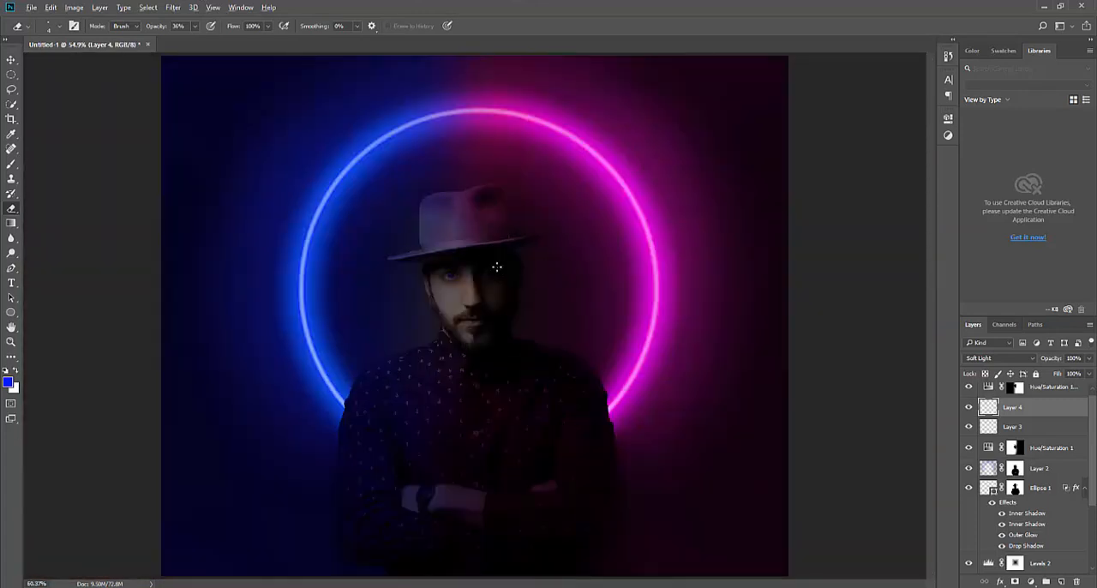
Lock the transparent pixels of the Soft Light layer holding the blue eye dots and switch to the Brush tool
scroll(493, 265, "up", 12)
left_click(985, 375)
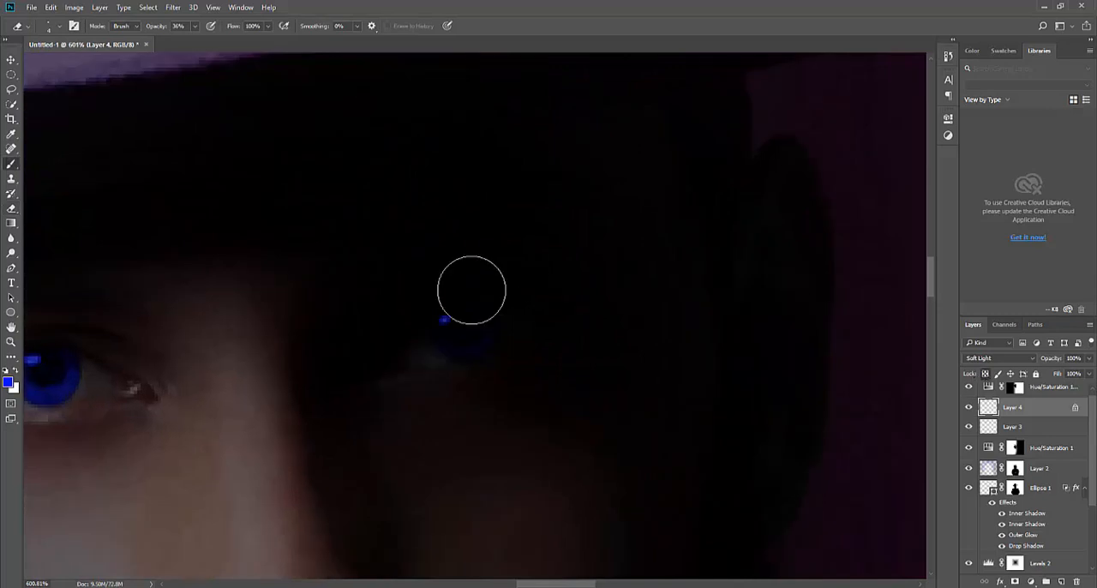
key("b")
Sample magenta from the neon ring's glow and paint it over the blue dot on the shadowed eye
scroll(654, 248, "down", 5)
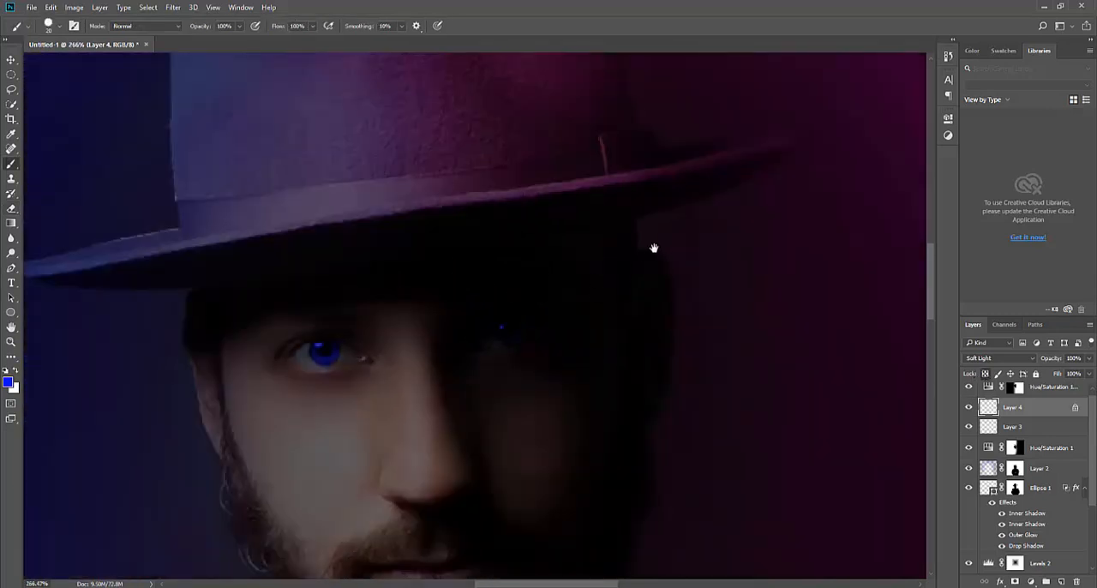
scroll(520, 369, "up", 6)
key("i")
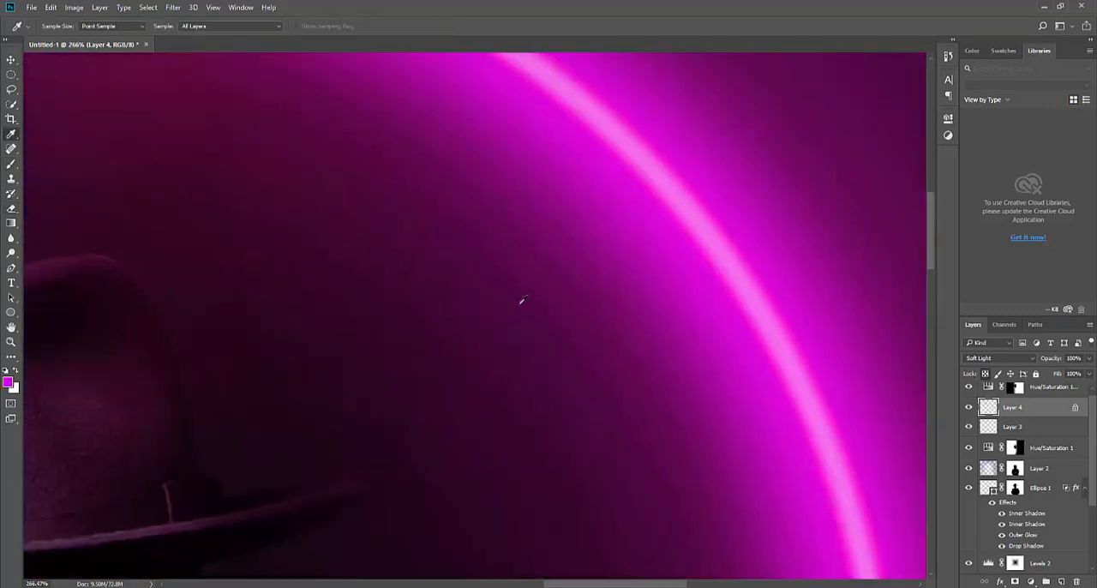
left_click_drag(388, 400, 600, 110)
key("b")
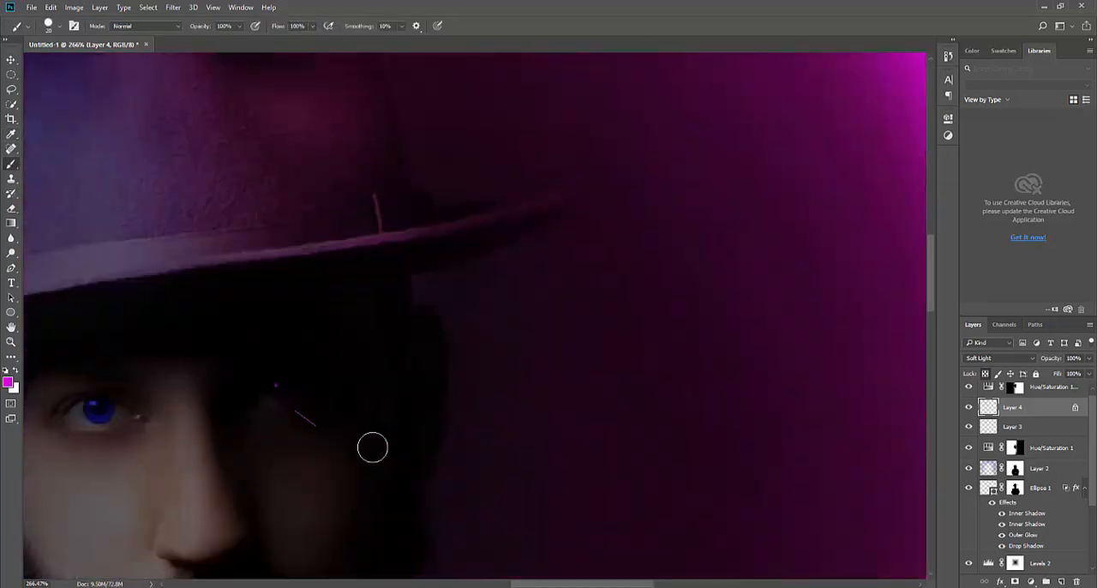
key("v")
key("ctrl+0")
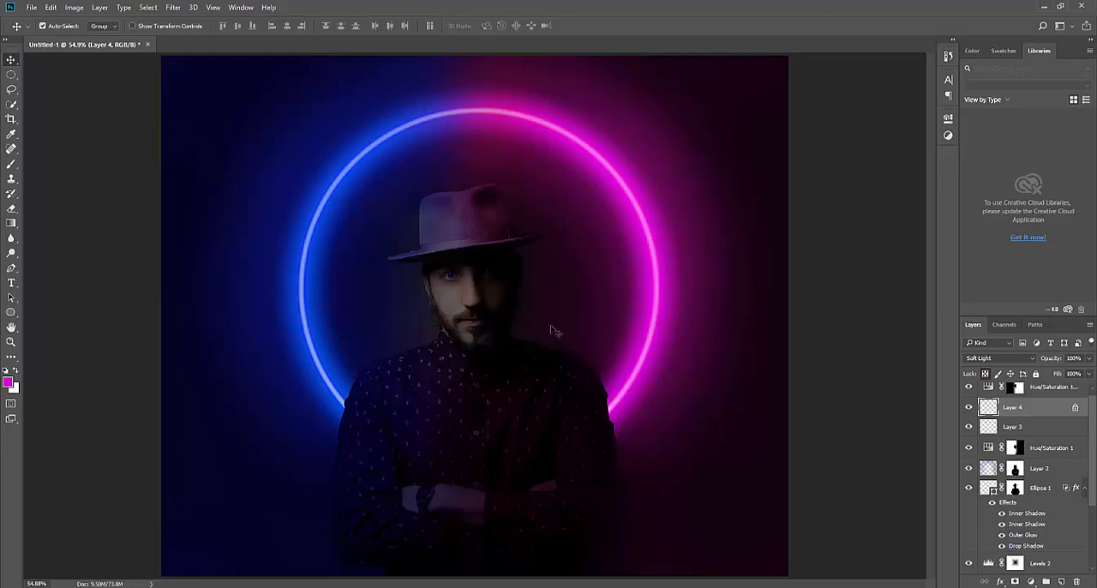
scroll(553, 331, "down", 1)
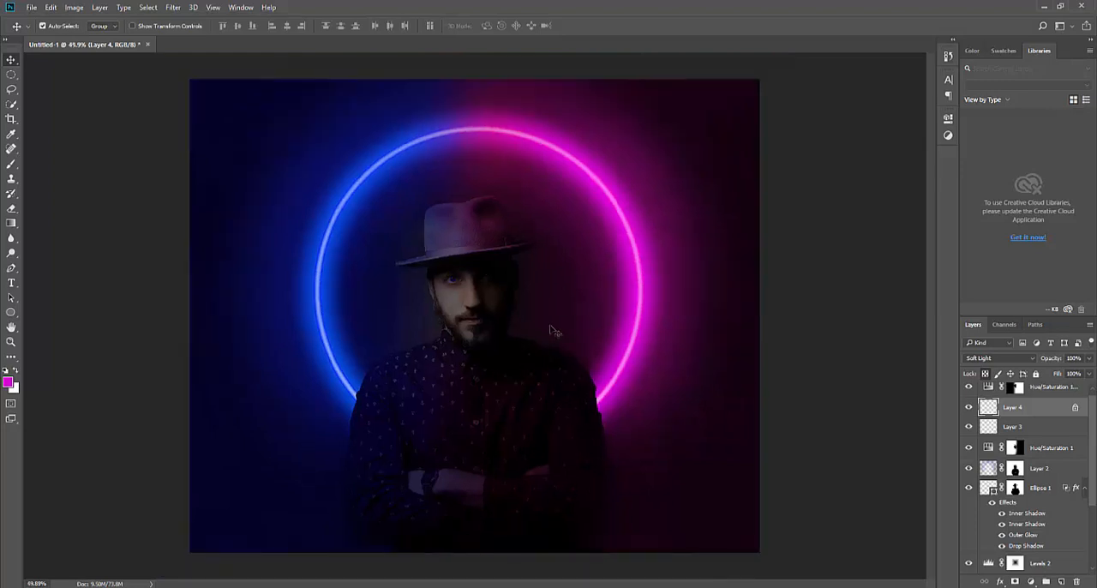